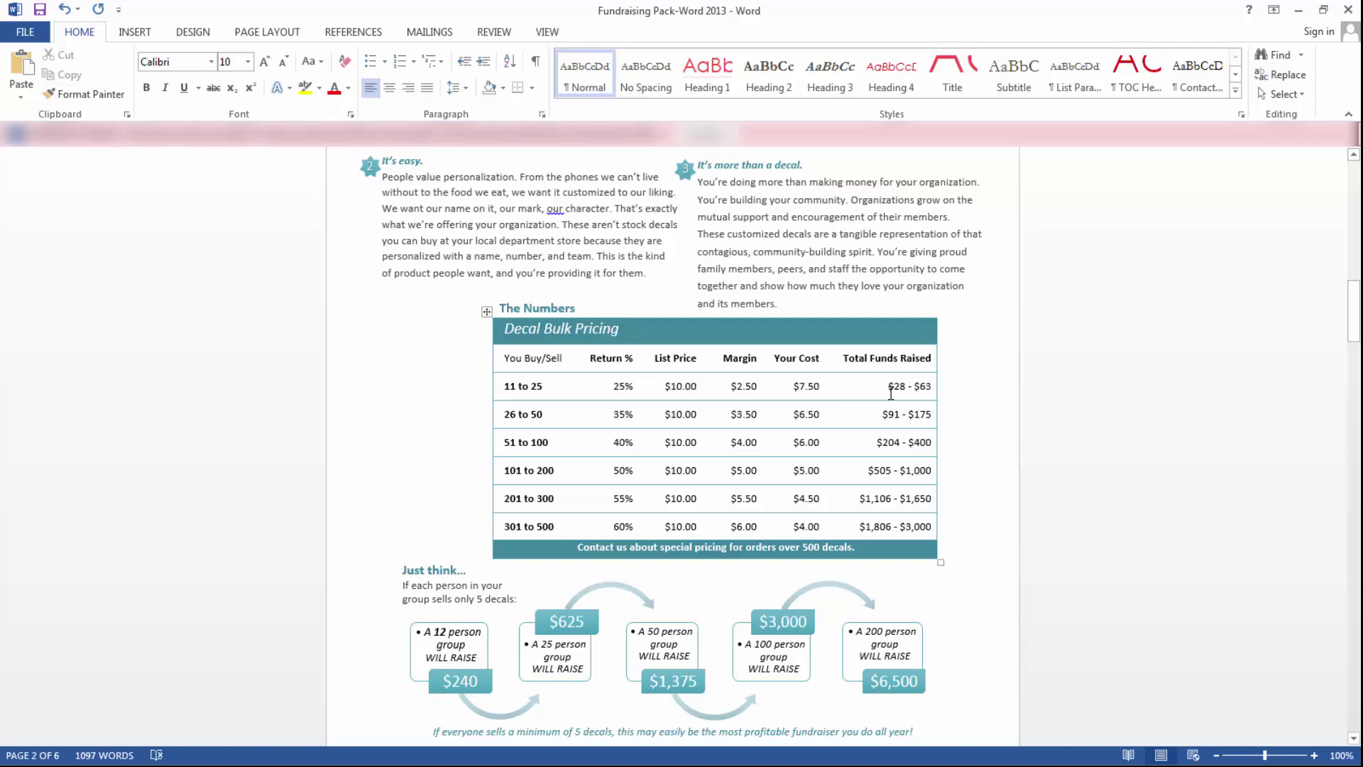
- In the 11 to 25 row, change the return to 20%, margin to $2.00 and cost to $8.00
left_click(626, 385)
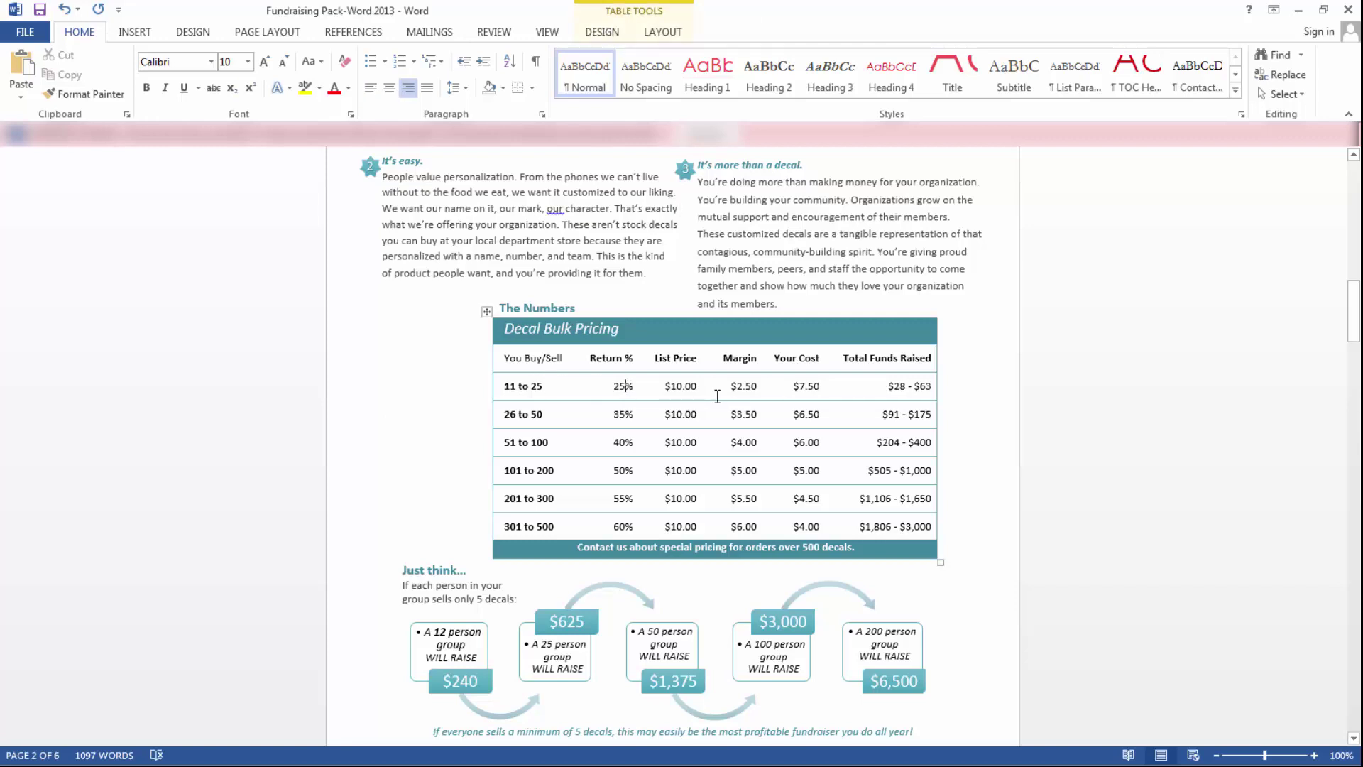
key("BackSpace")
type("0")
left_click(761, 387)
key("BackSpace")
key("BackSpace")
type("00")
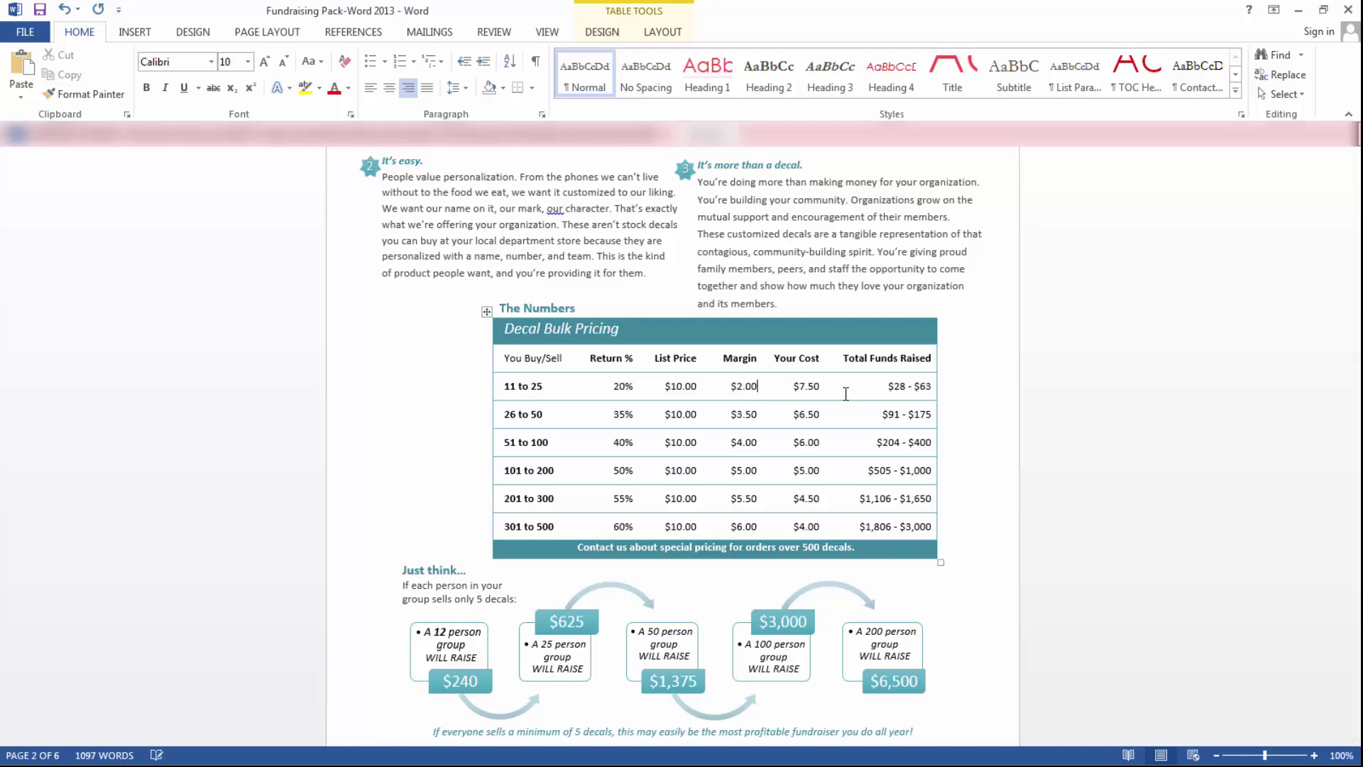
left_click(802, 386)
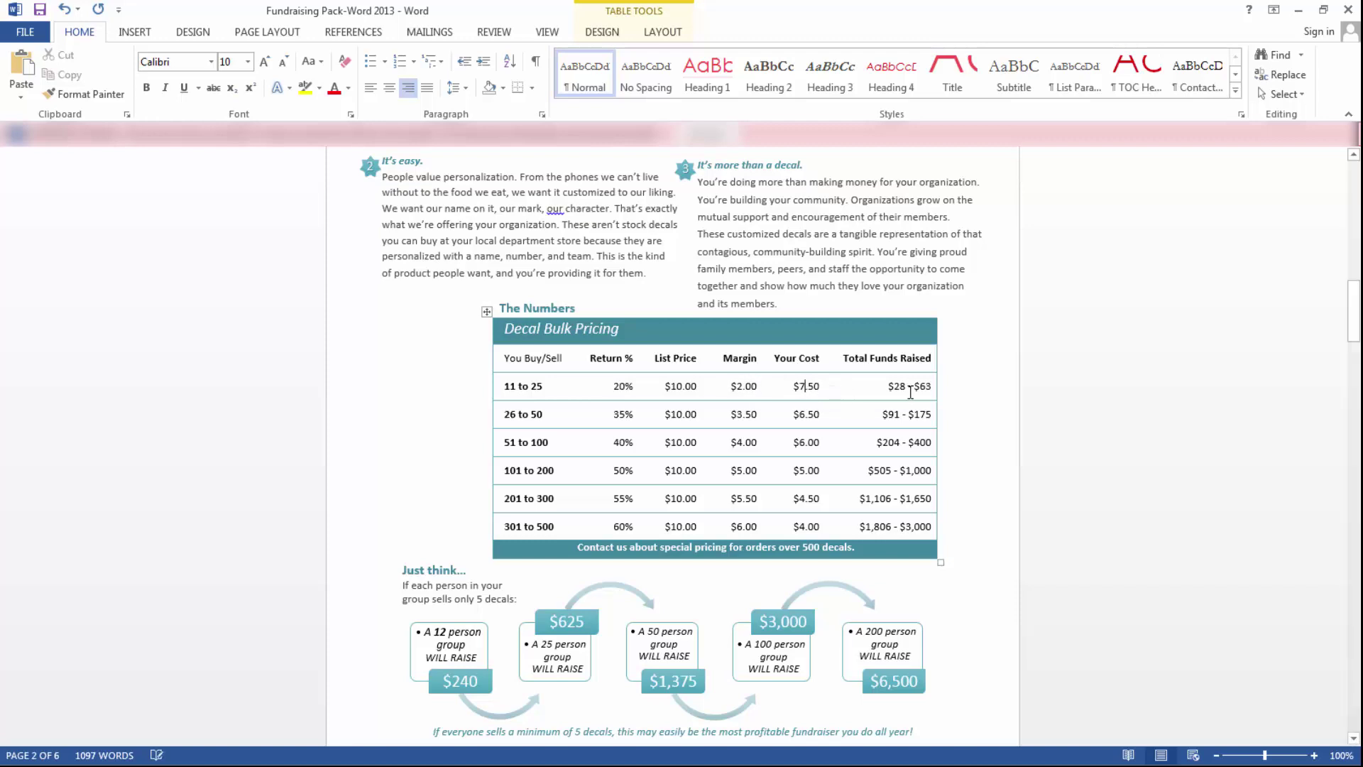
key("BackSpace")
type("8")
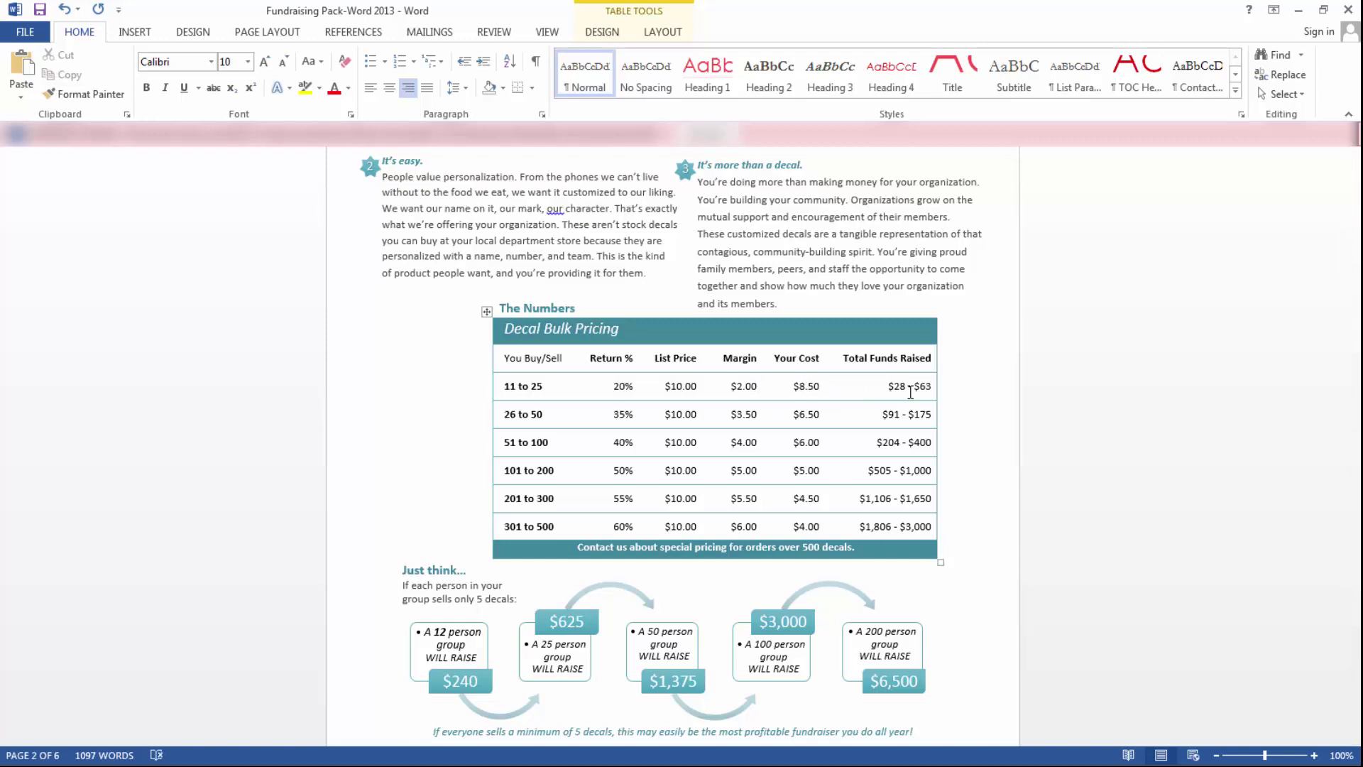
key("BackSpace")
type("0")
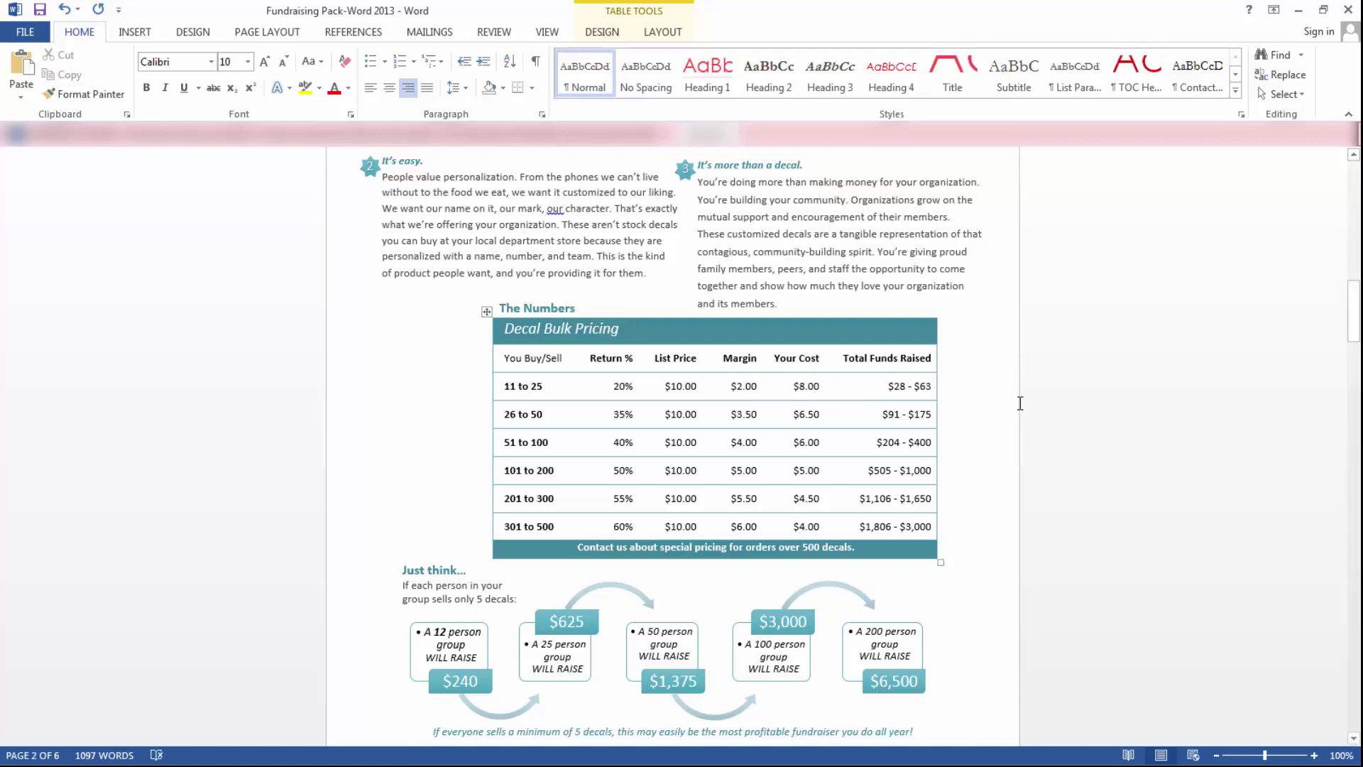
- Change that row's Total Funds Raised from $28 - $63 to $22 - $50
key("Right")
key("Right")
key("Right")
key("Right")
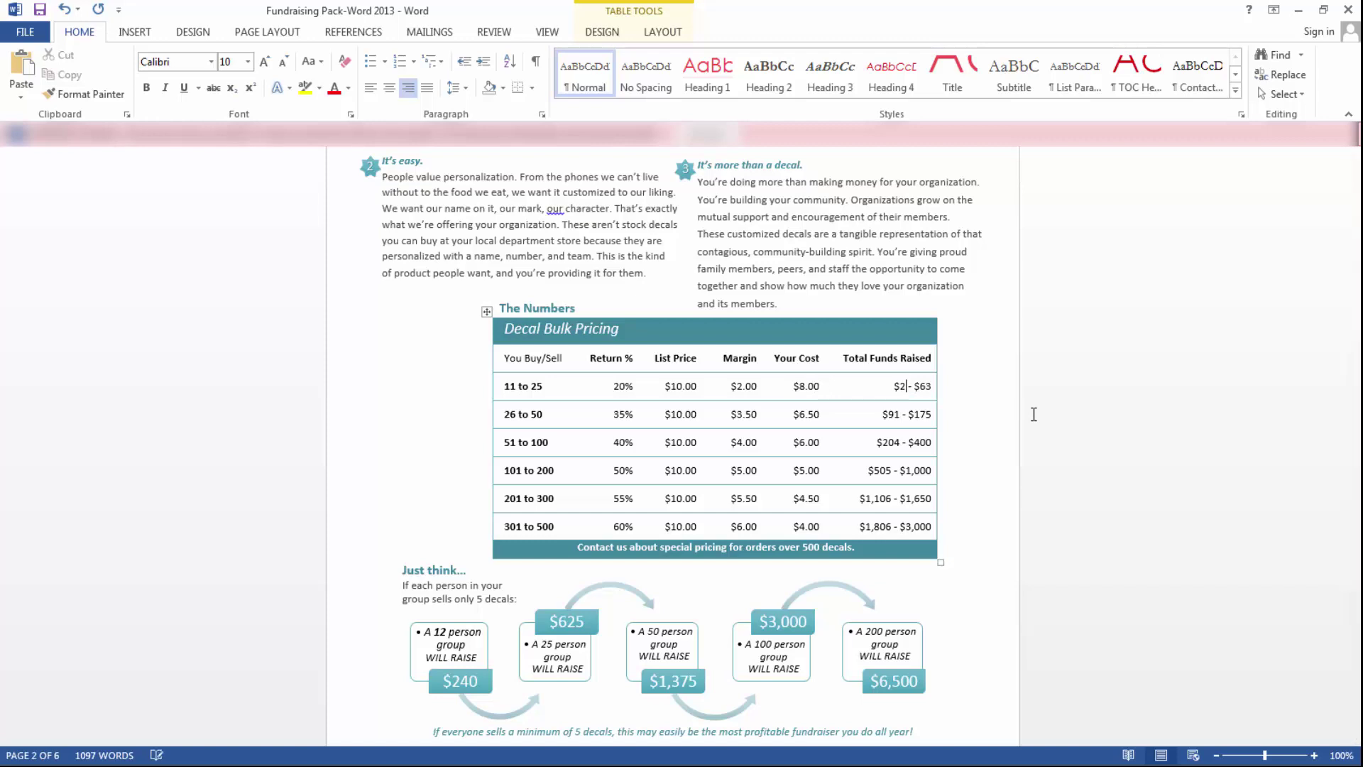
key("BackSpace")
type("2")
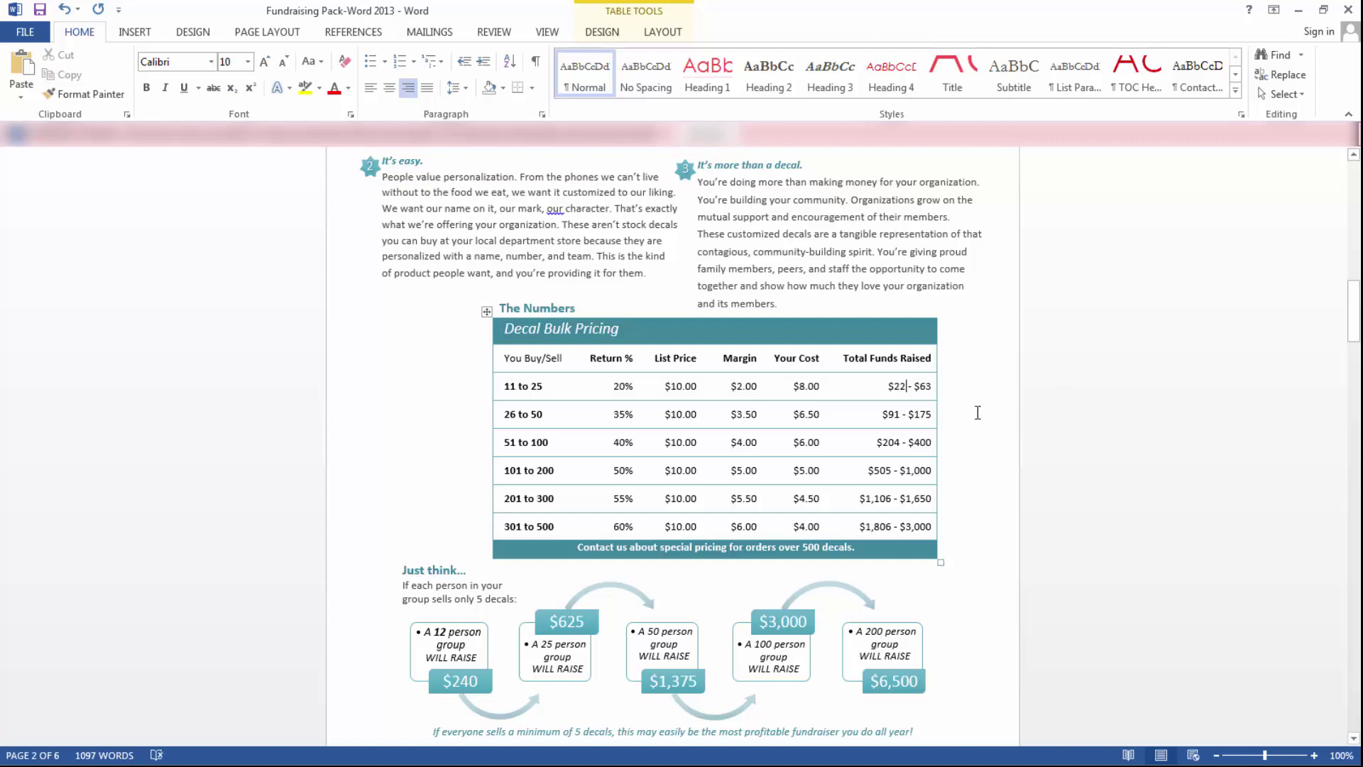
left_click(931, 387)
key("BackSpace")
key("BackSpace")
type("50")
scroll(814, 434, "down", 2)
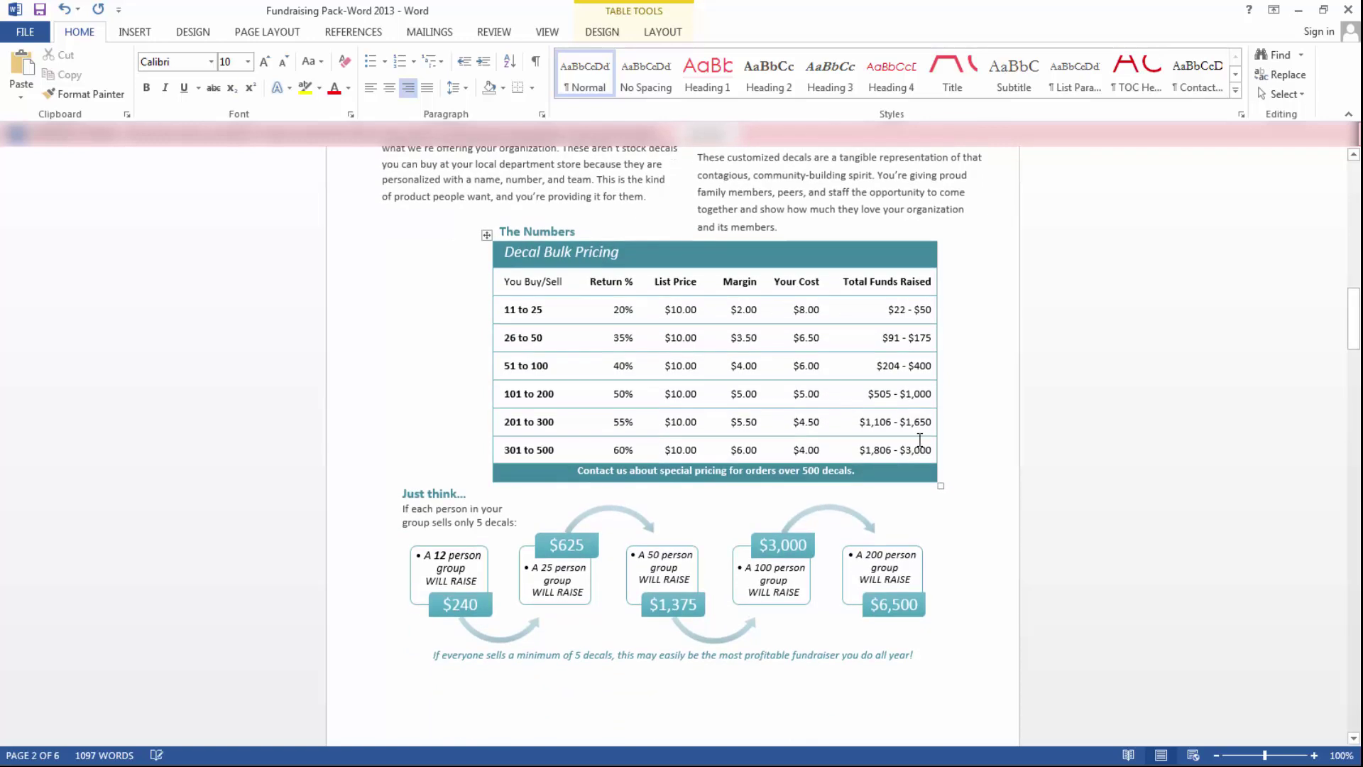
scroll(814, 434, "down", 1)
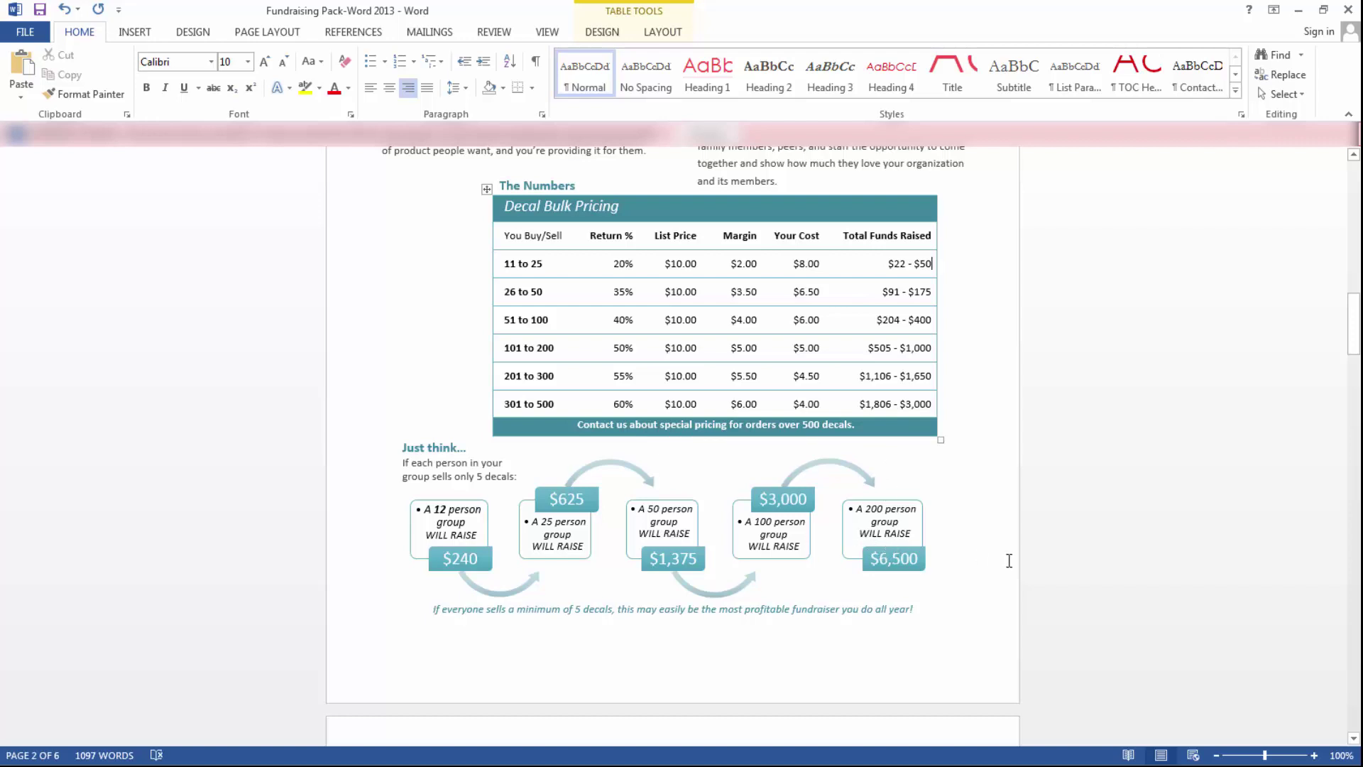
- In the SmartArt's Text Pane, change the first example's 12 person group to 10
scroll(1009, 560, "down", 5)
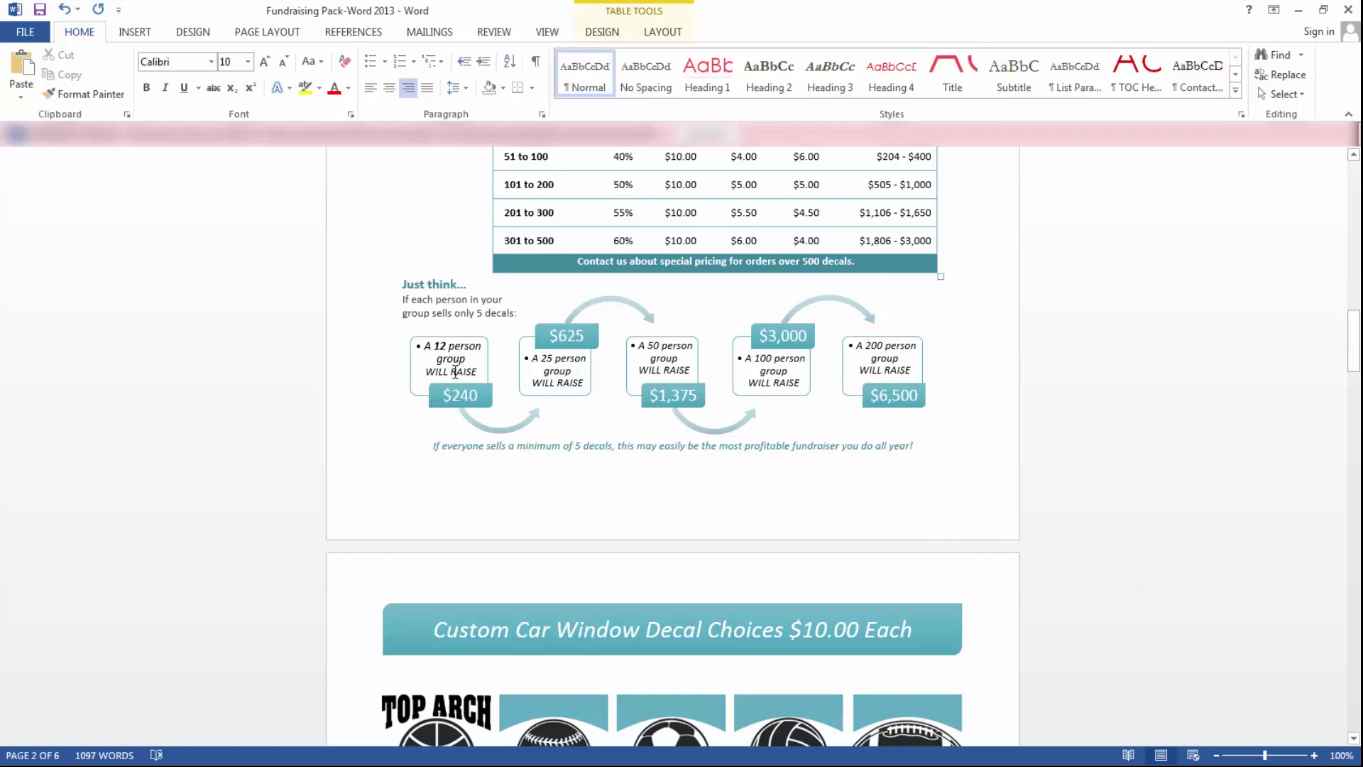
double_click(457, 363)
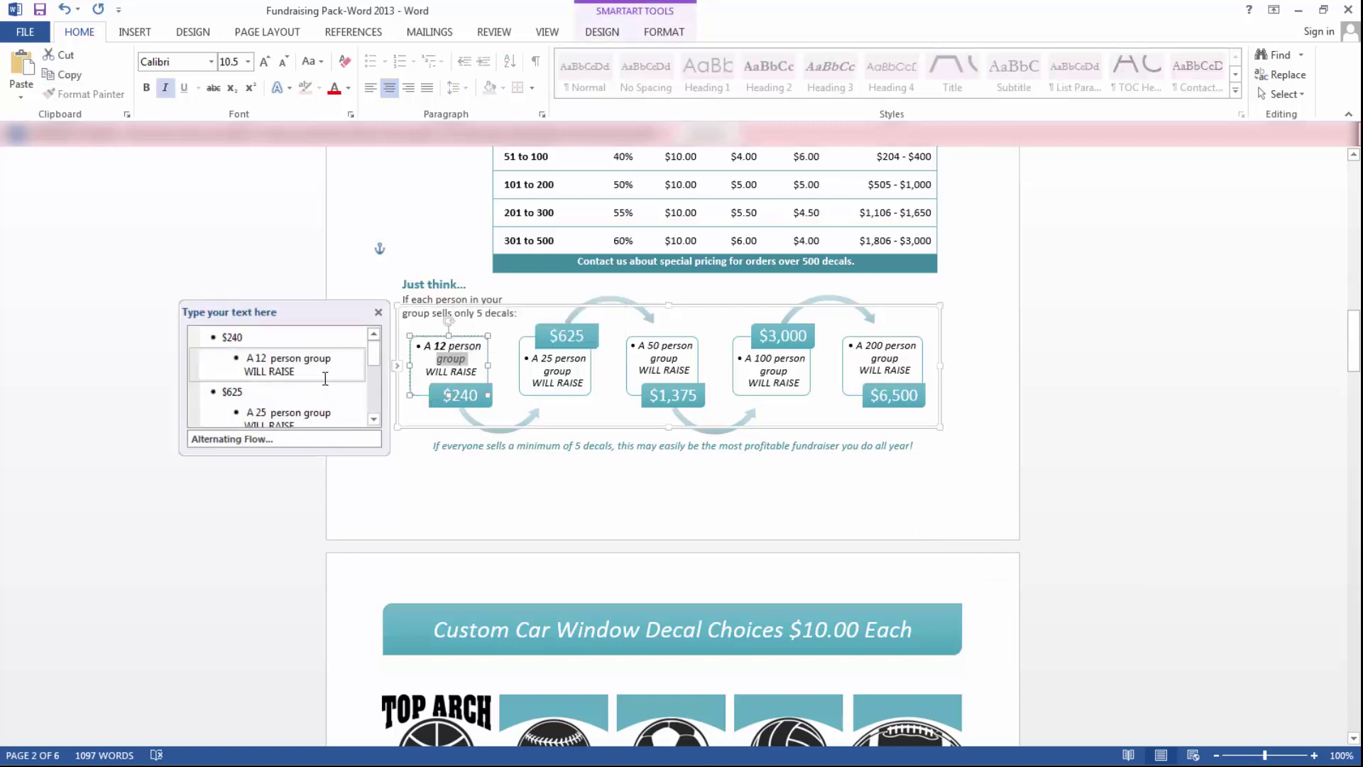
scroll(372, 365, "down", 5)
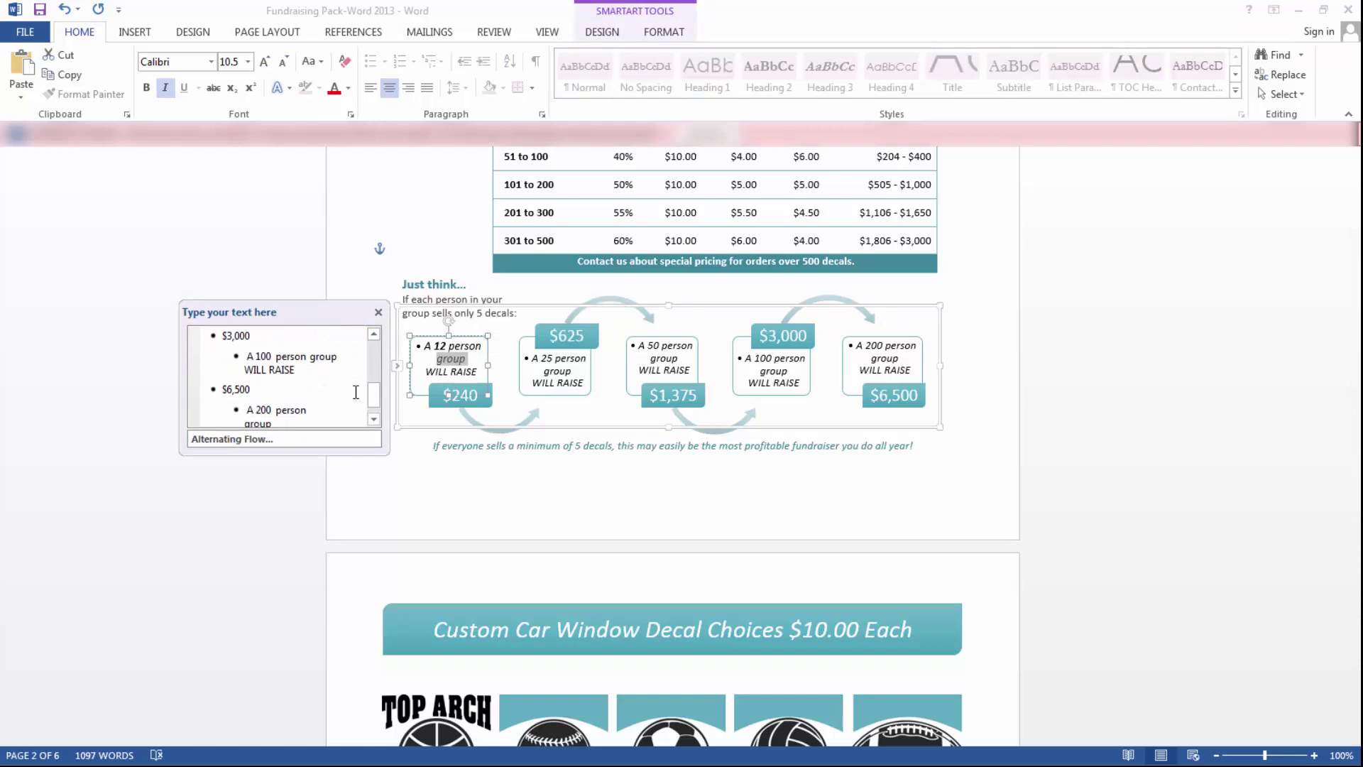
left_click_drag(373, 395, 375, 350)
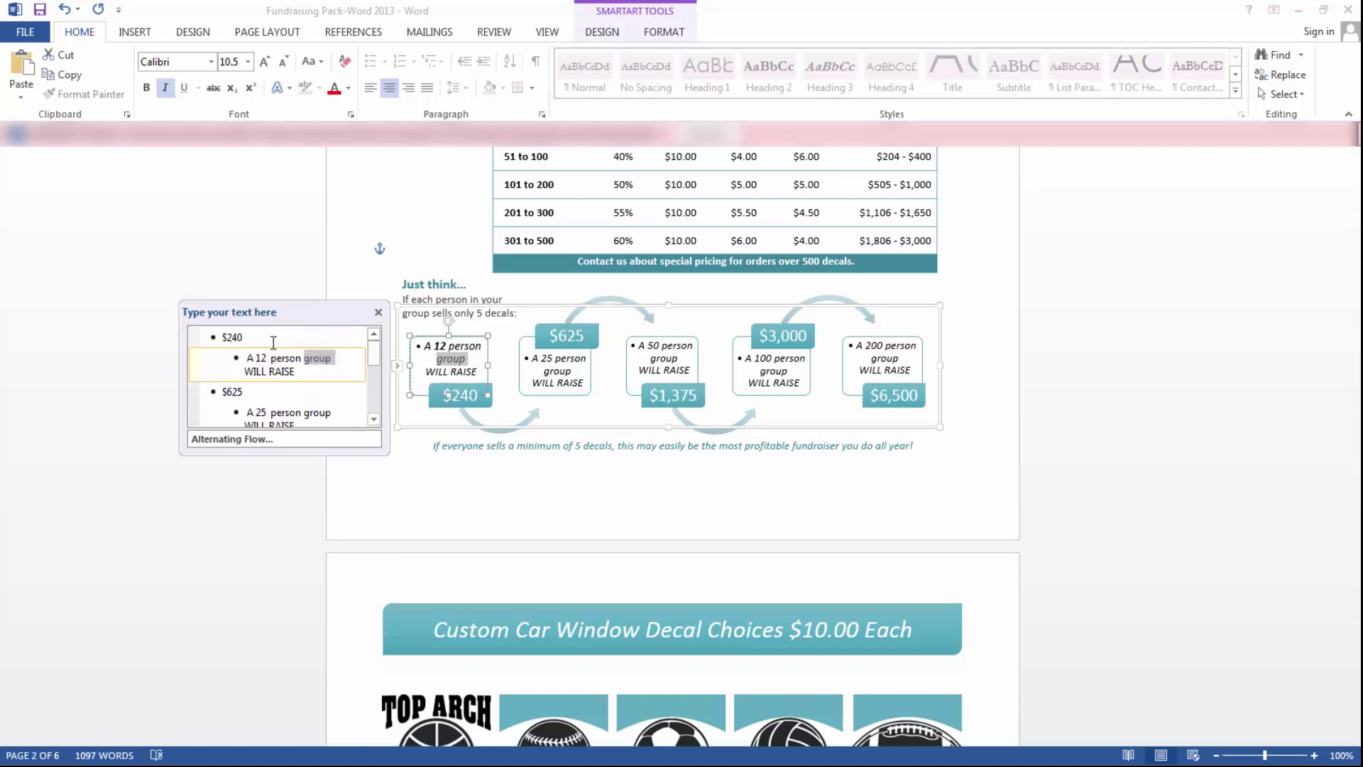
left_click(250, 338)
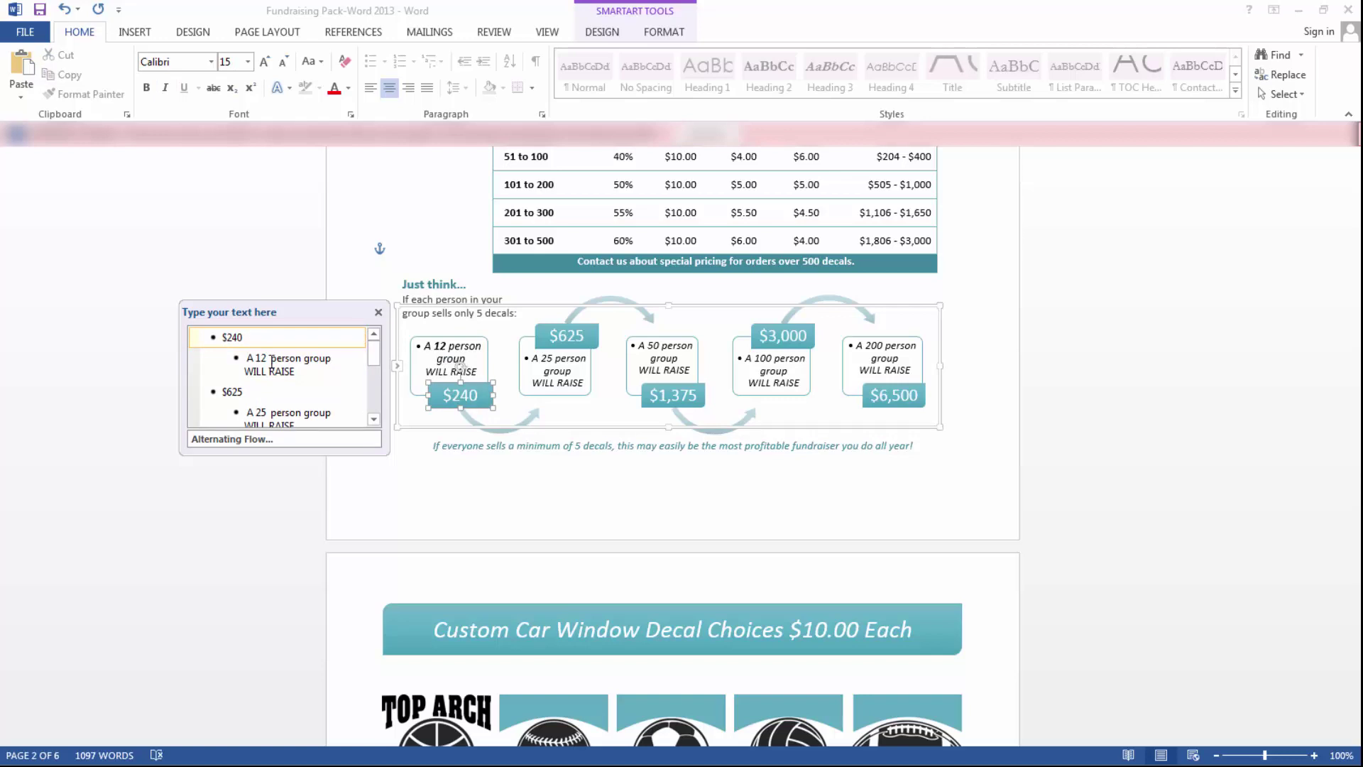
left_click(268, 358)
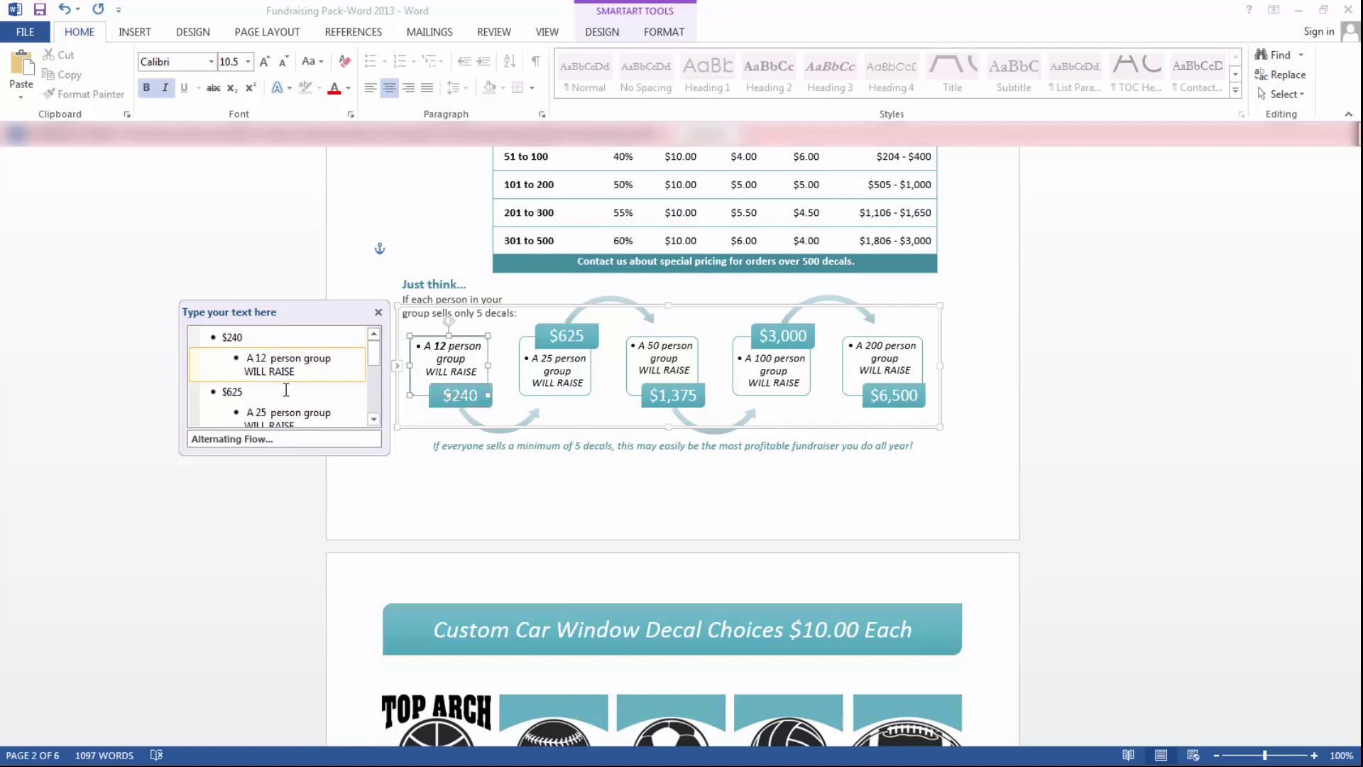
key("BackSpace")
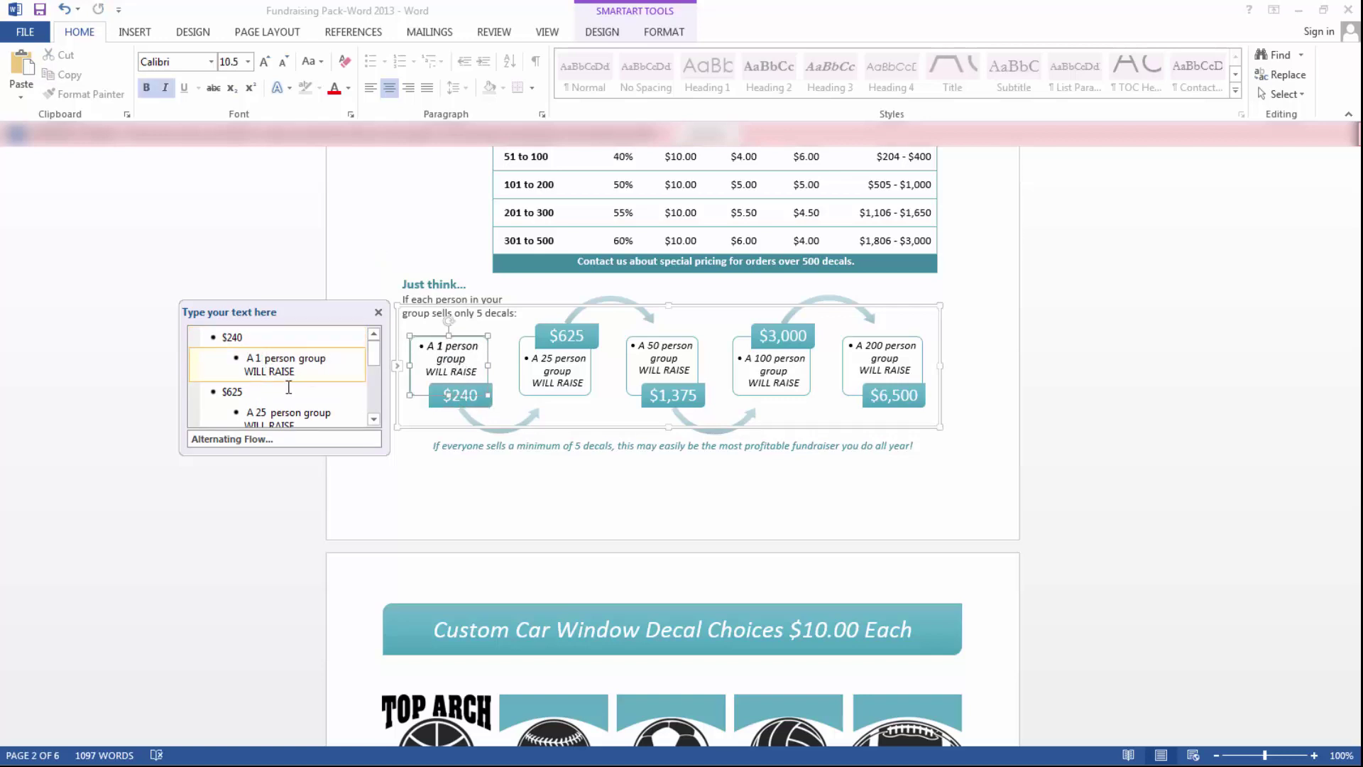
type("0")
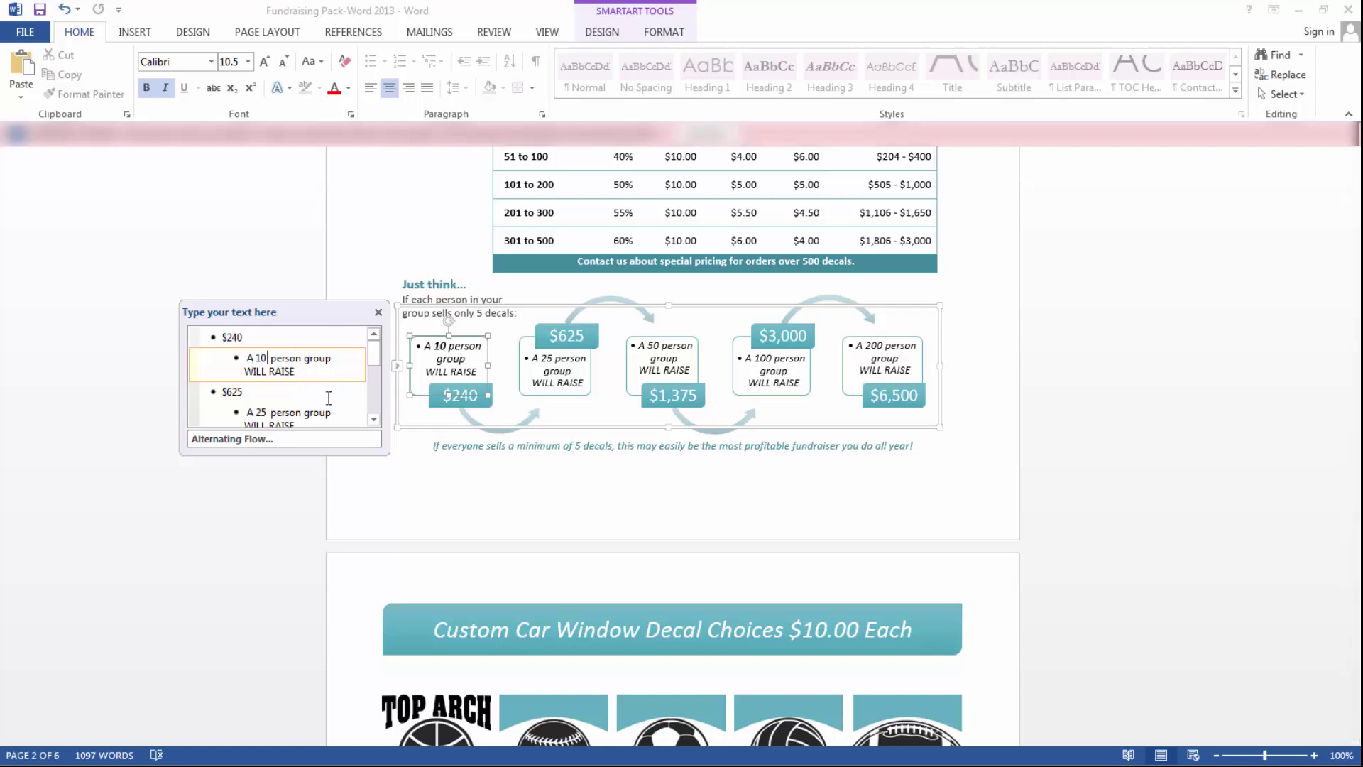
- Change the second example's 25 person group to 30 and close the Text Pane
left_click_drag(374, 357, 373, 363)
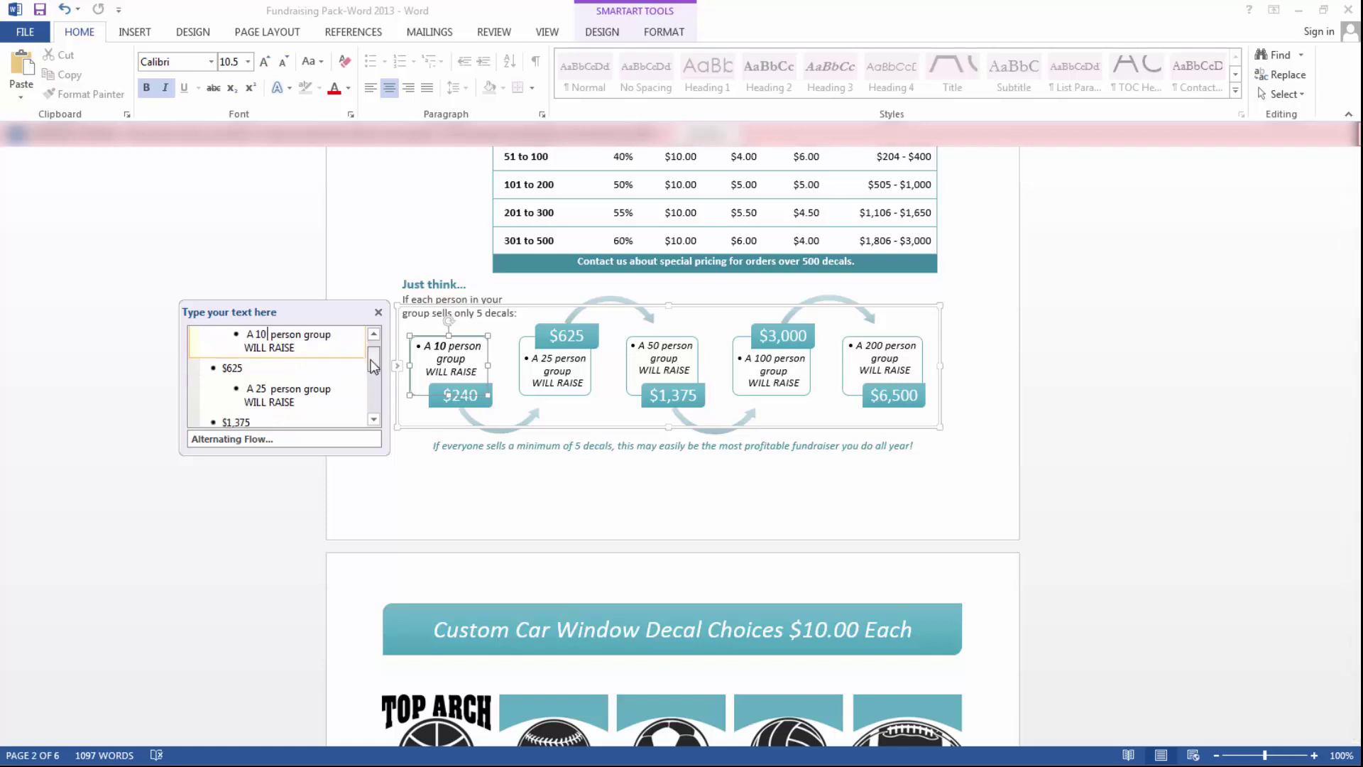
left_click(268, 388)
key("BackSpace")
key("BackSpace")
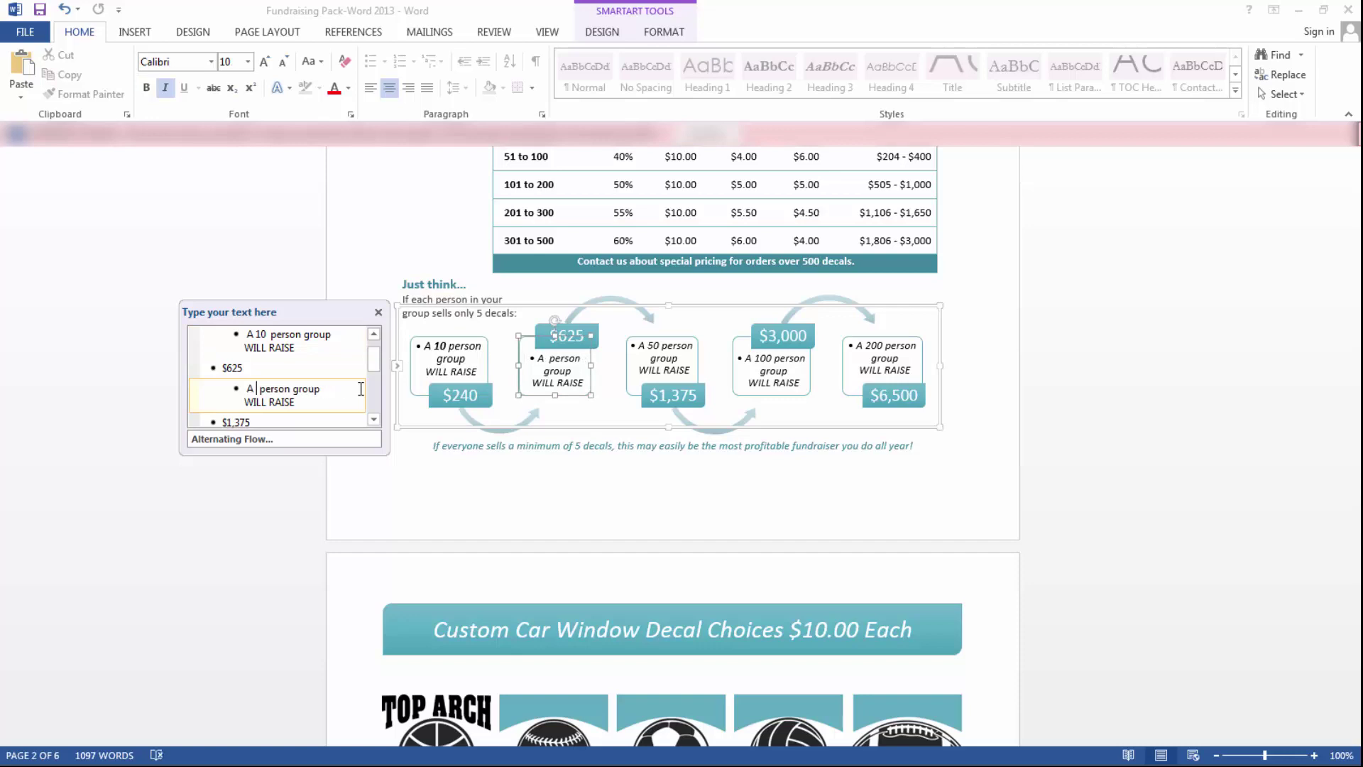
type("30")
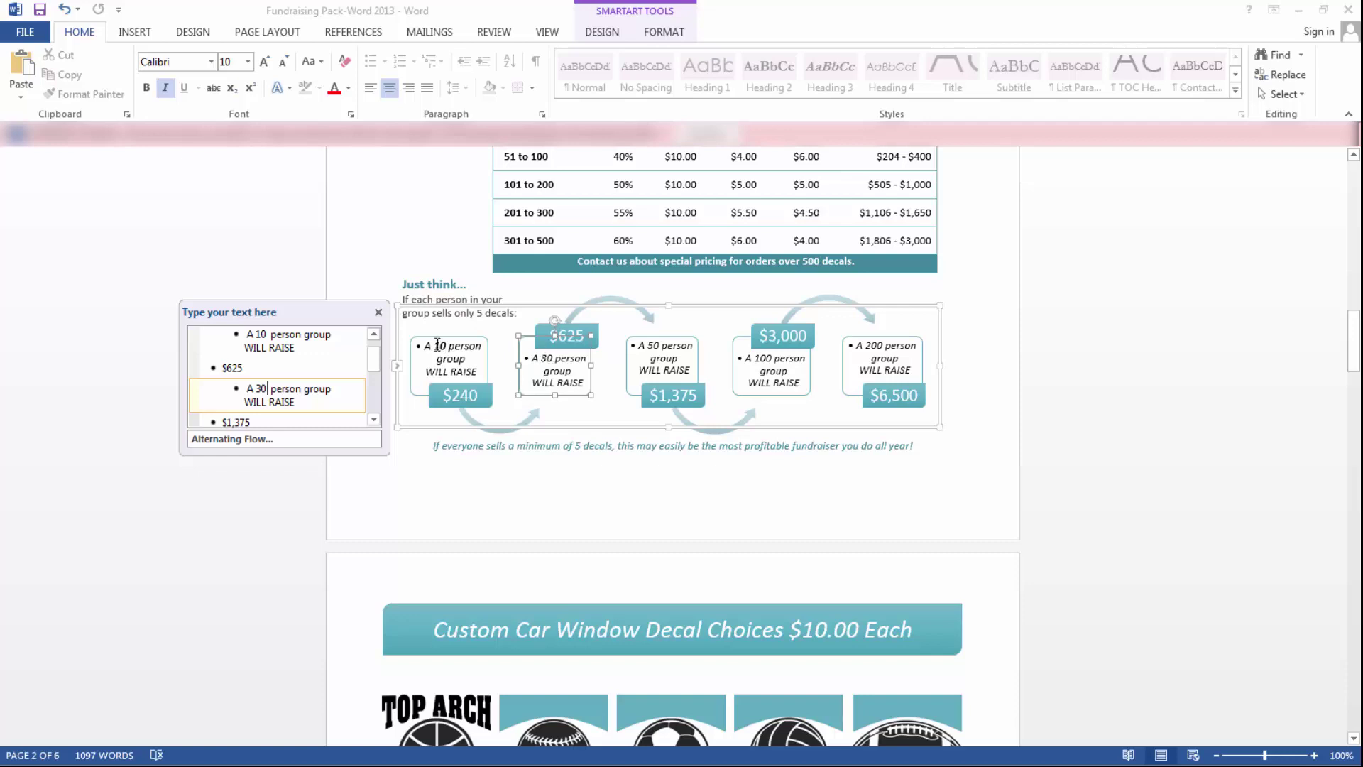
left_click(379, 312)
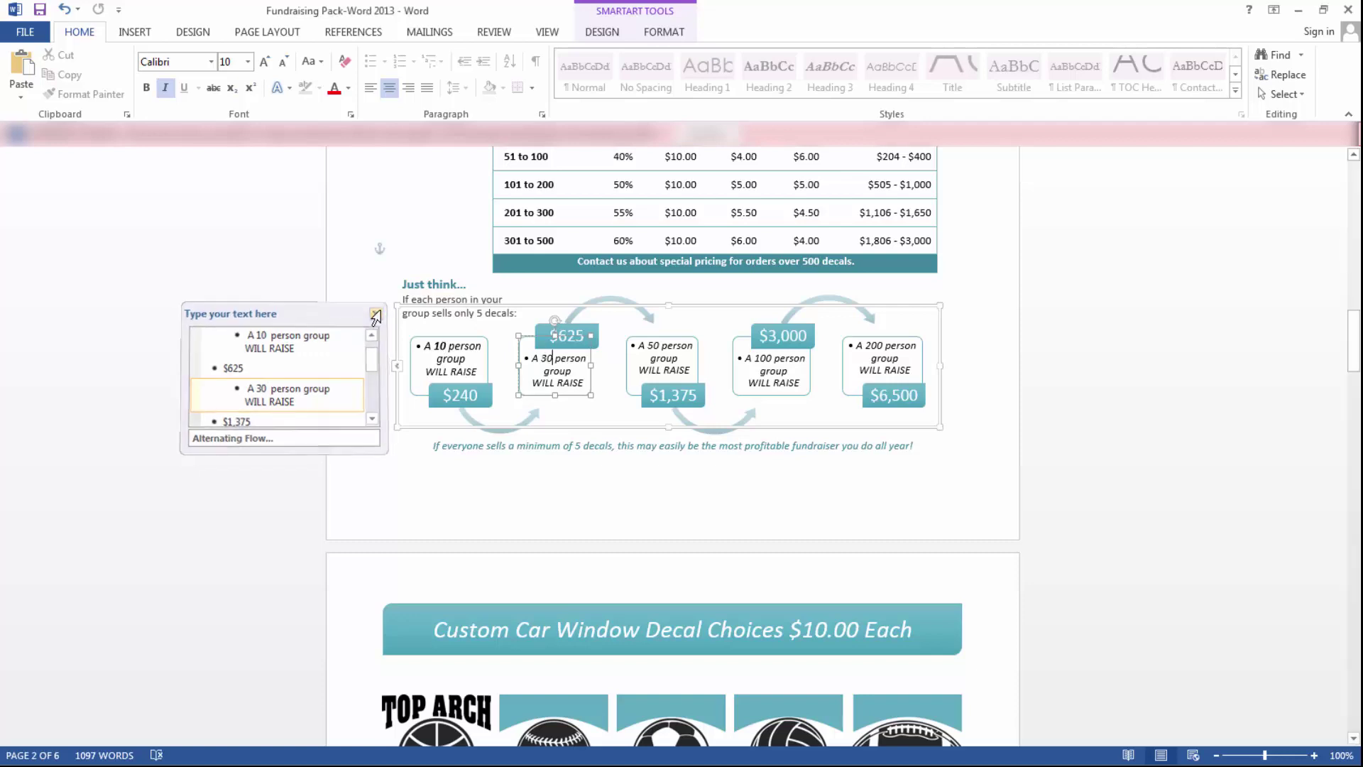
- Deselect the graphic and scroll down to page 3's Custom Car Window Decal Choices grid
left_click(603, 479)
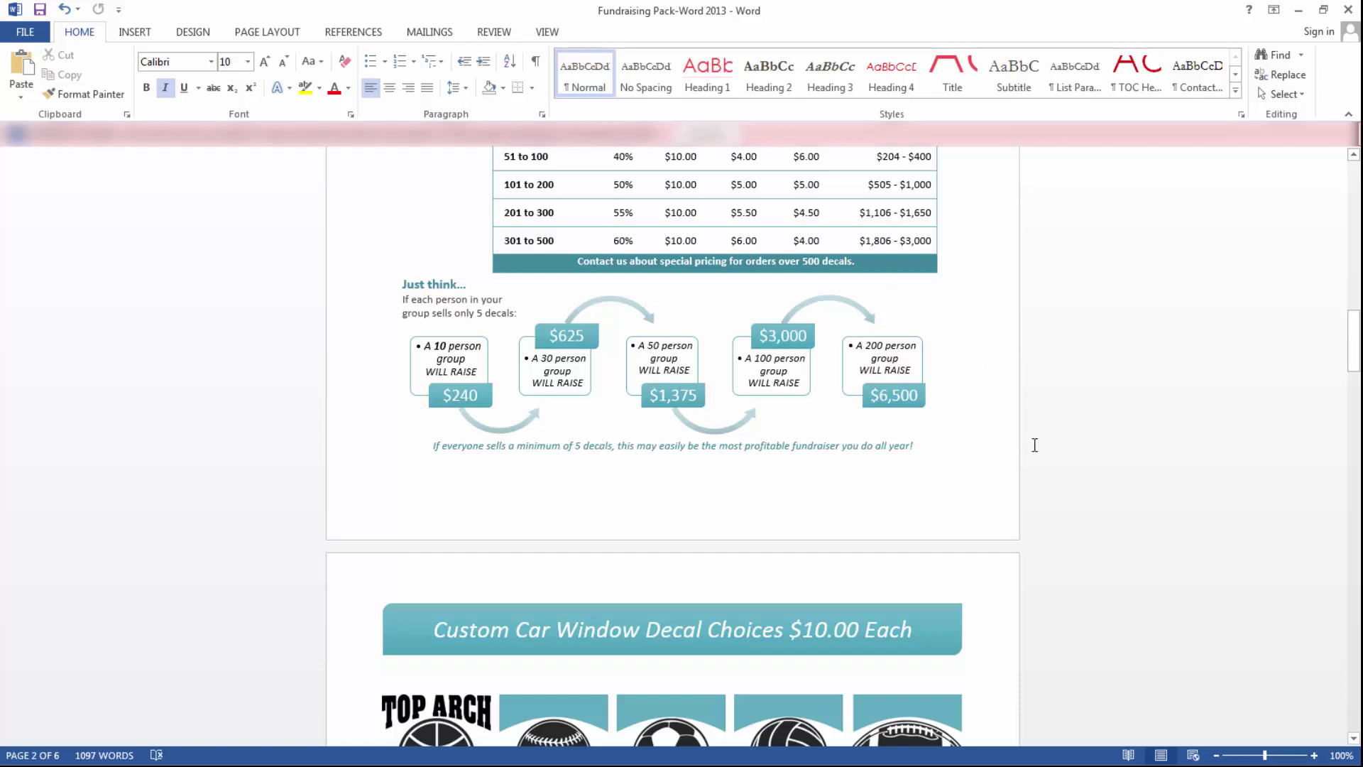
scroll(1024, 452, "down", 5)
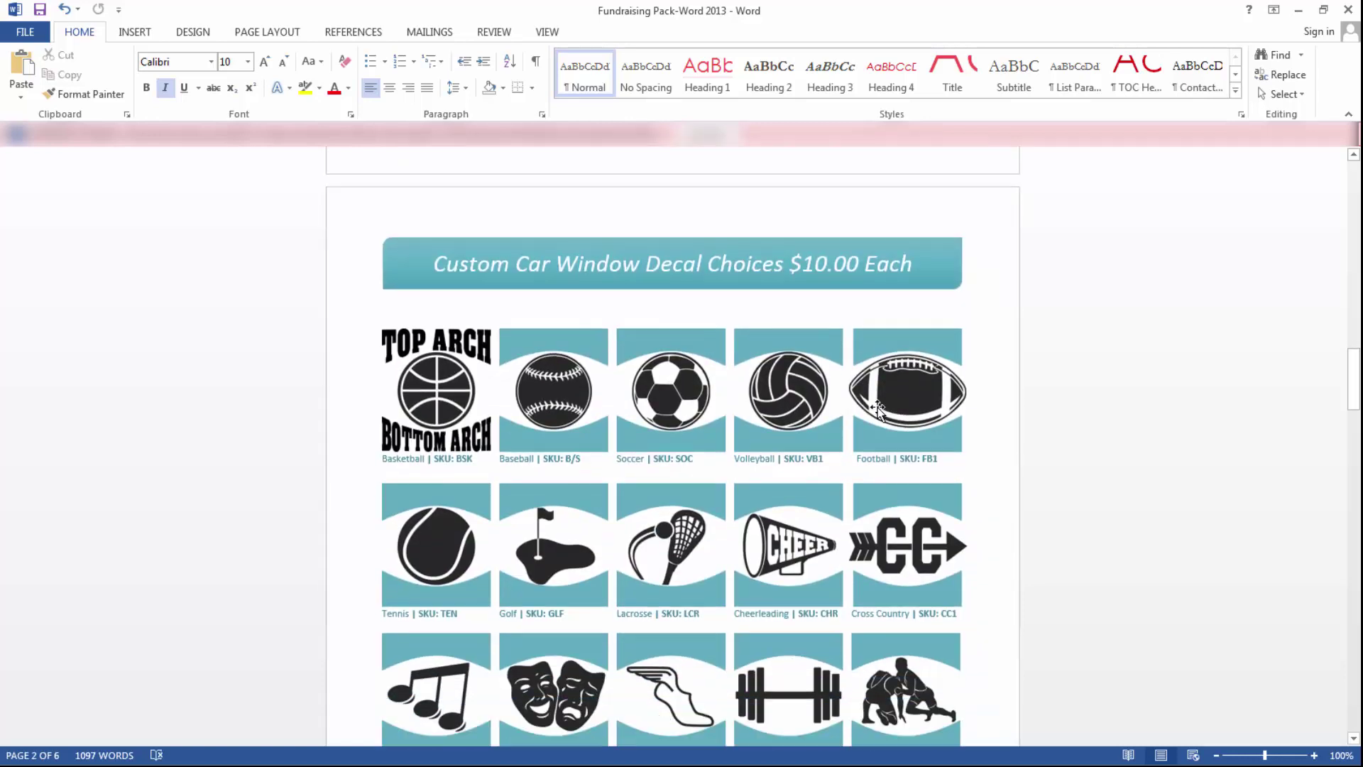
scroll(481, 355, "down", 1)
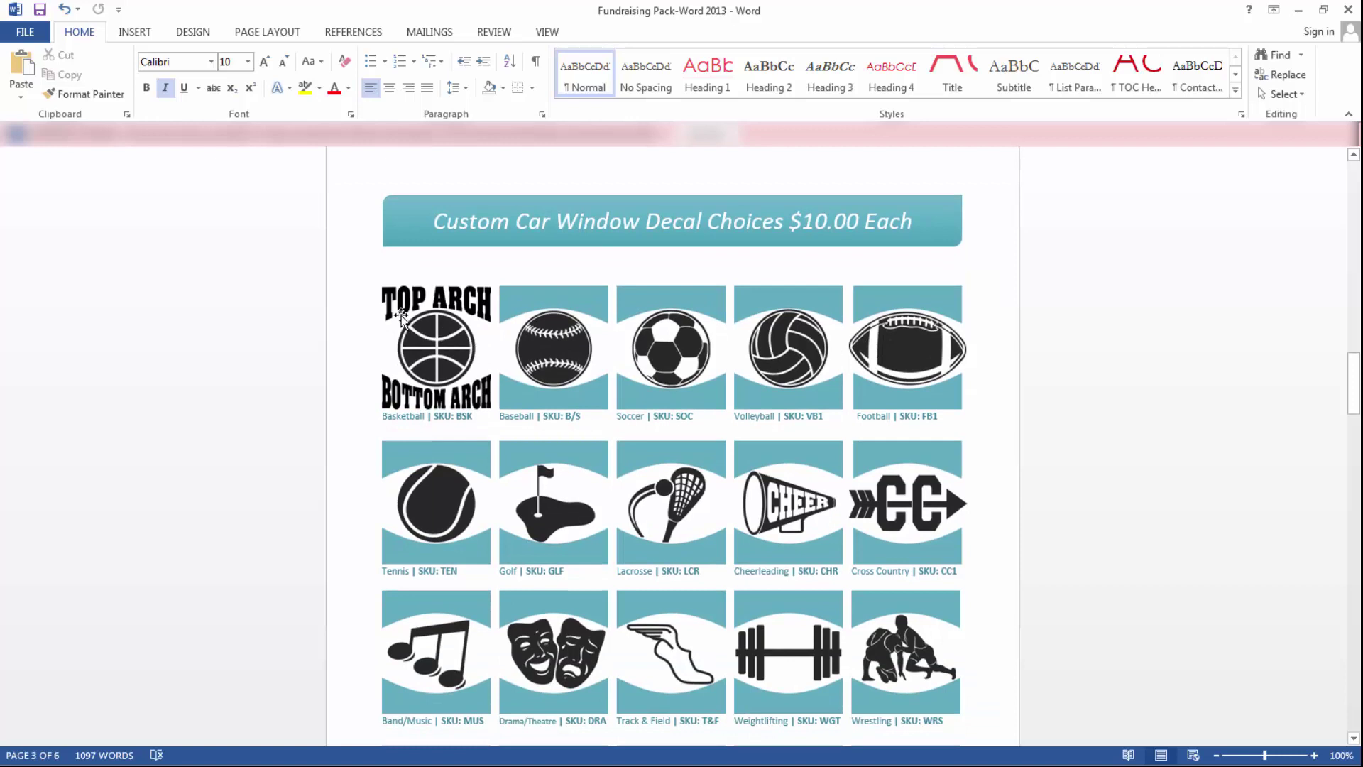
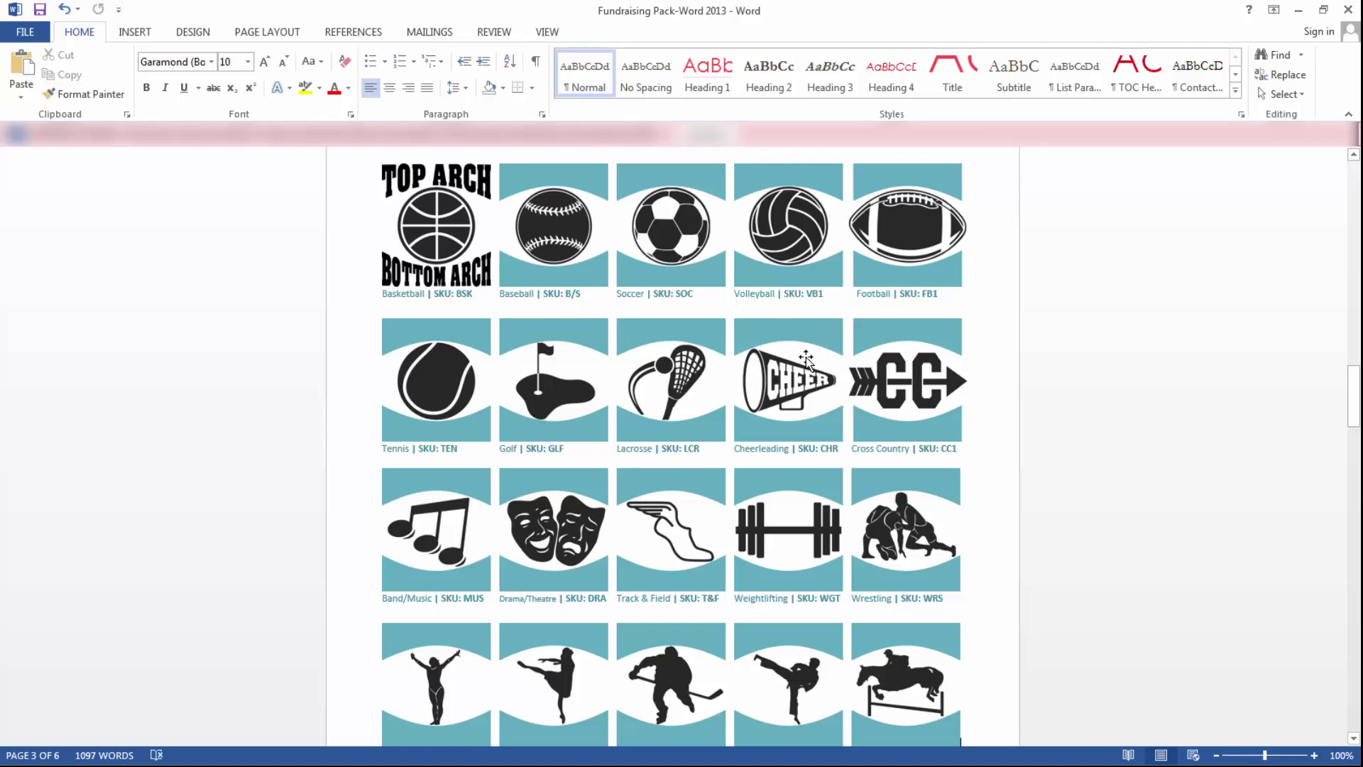
- Swap page 3's logo placeholder for the Sample-Logo picture from file and drag it larger
scroll(1001, 370, "down", 2)
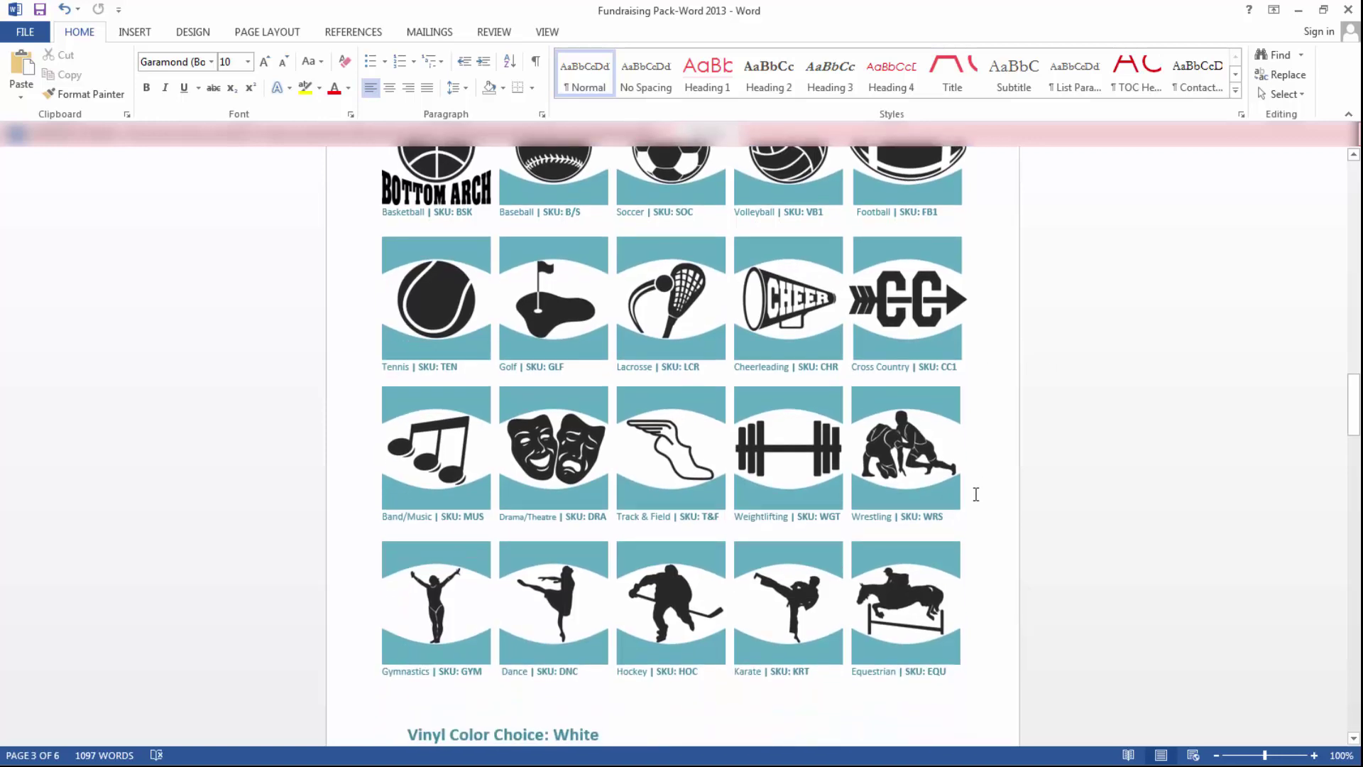
scroll(976, 494, "up", 3)
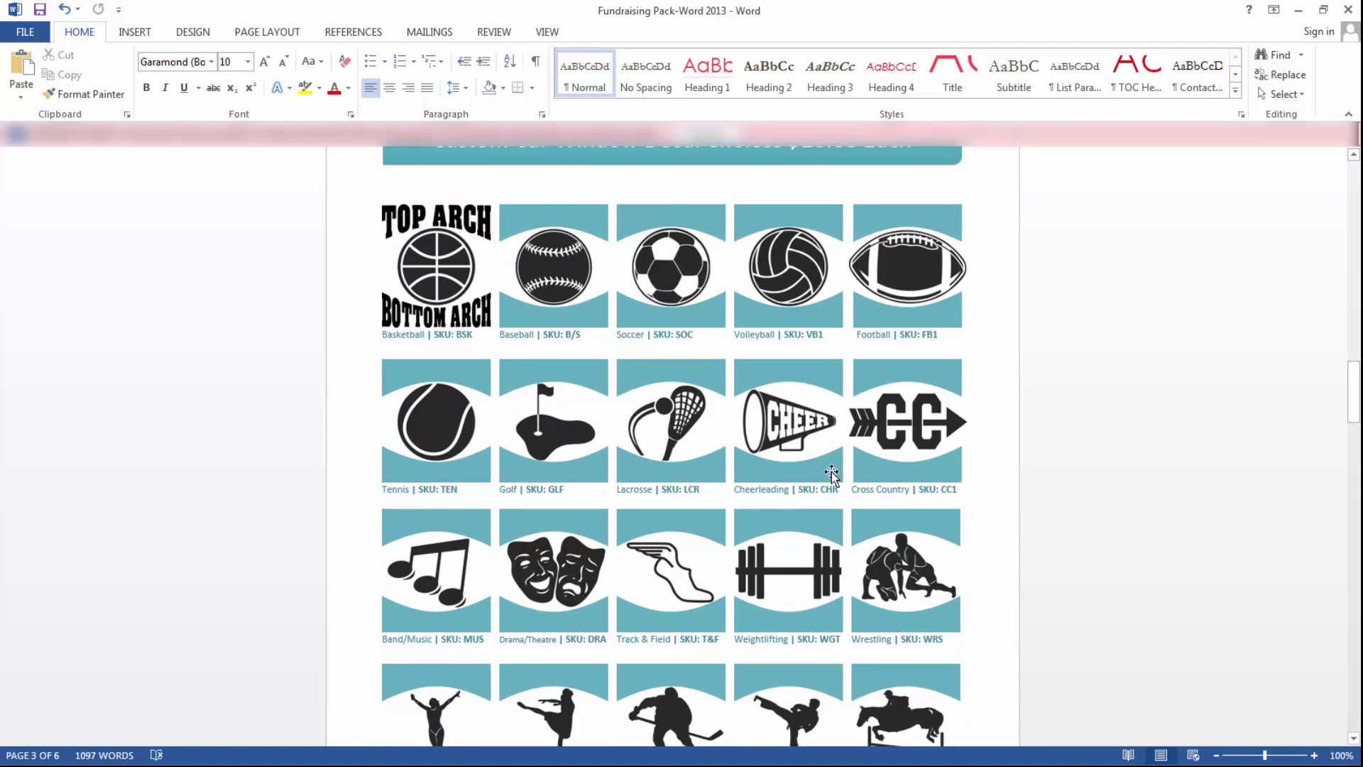
scroll(831, 474, "down", 5)
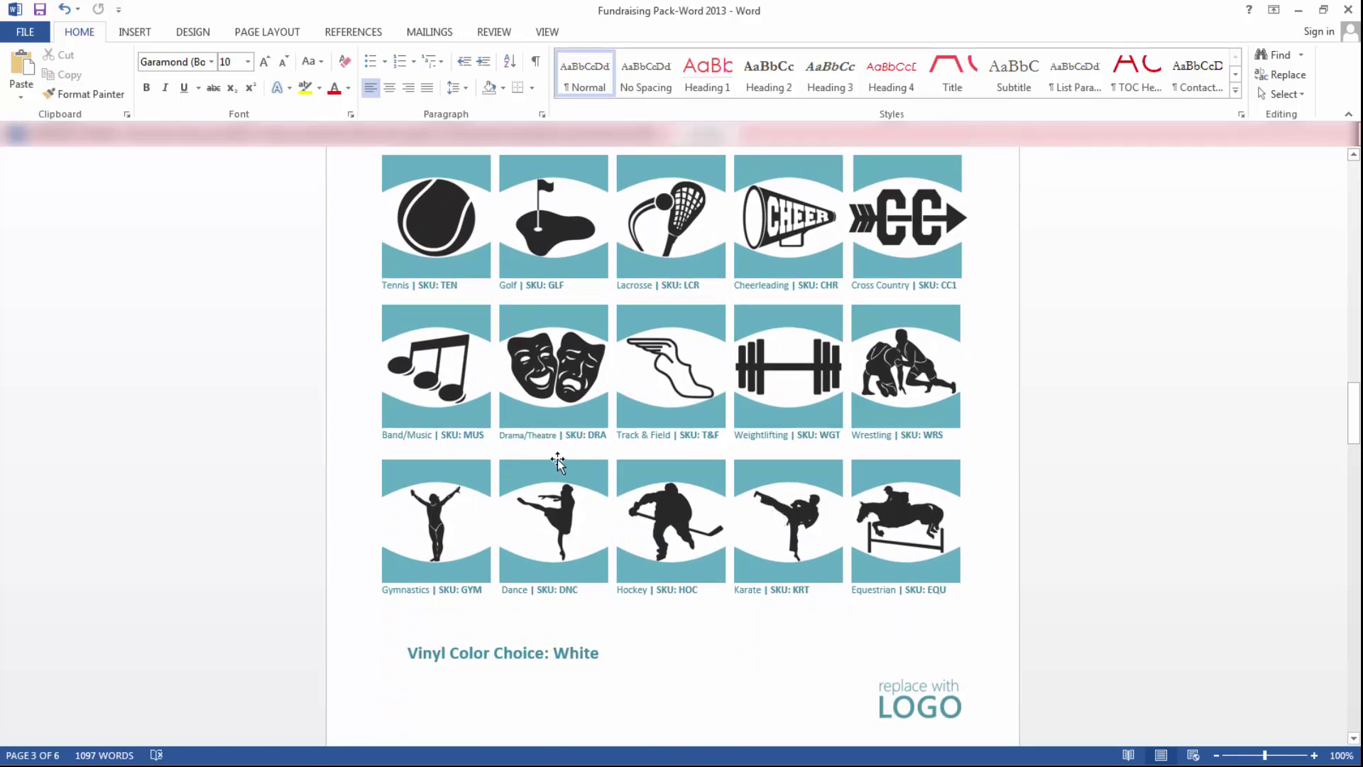
scroll(557, 457, "down", 3)
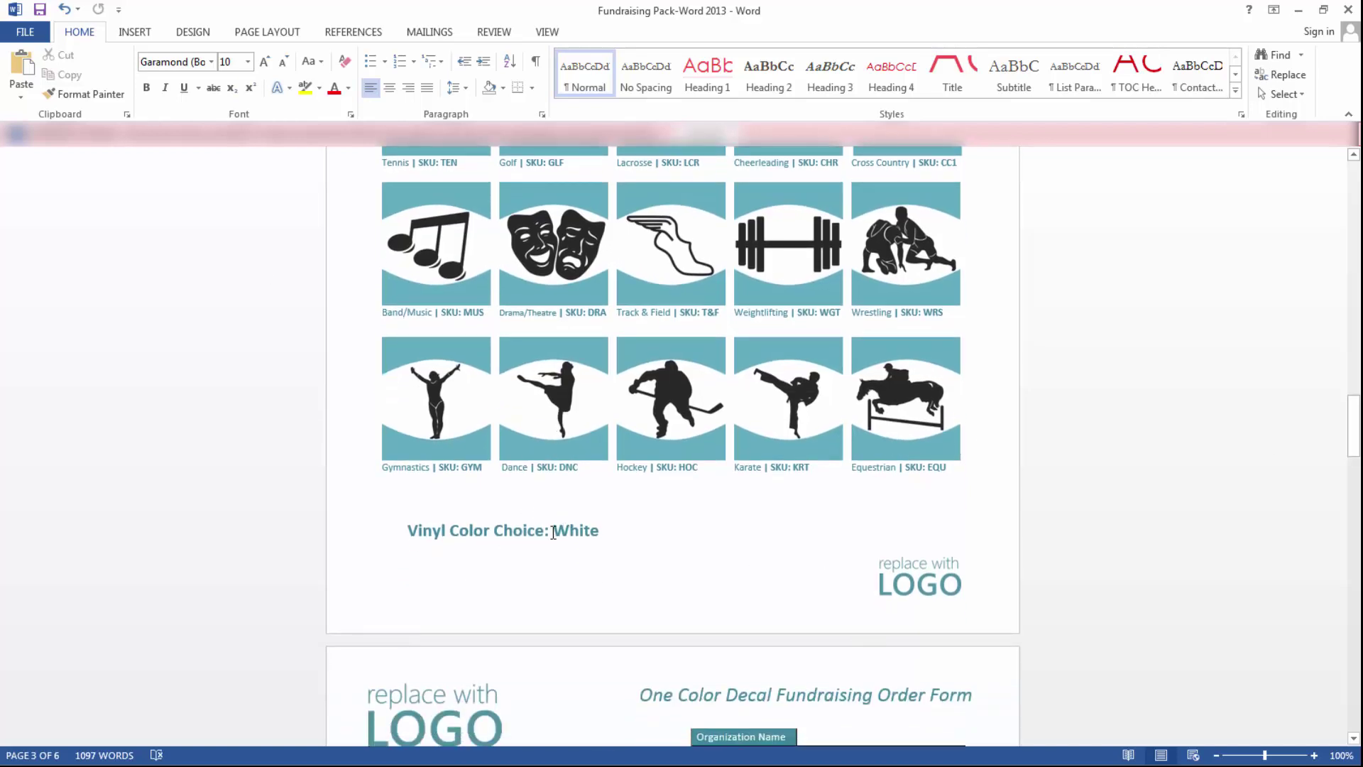
left_click(925, 577)
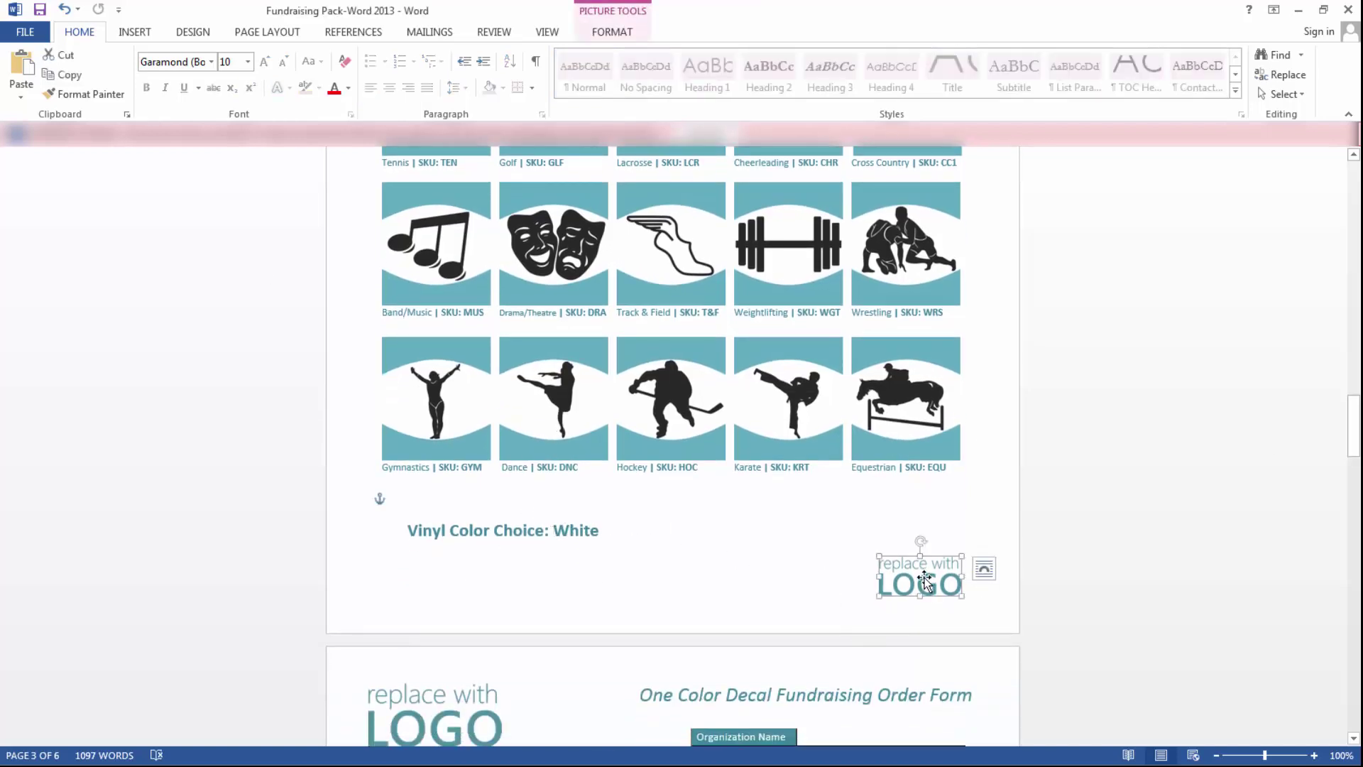
right_click(918, 577)
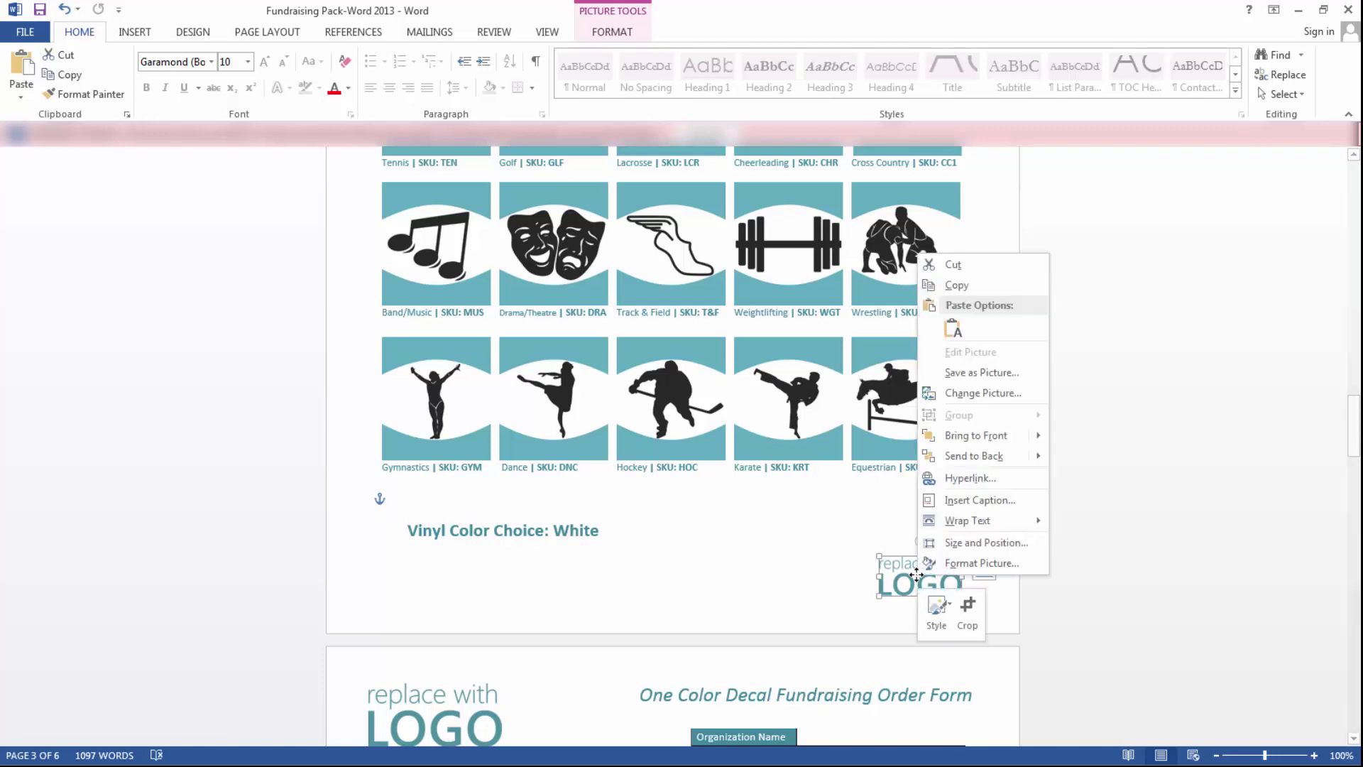
left_click(974, 398)
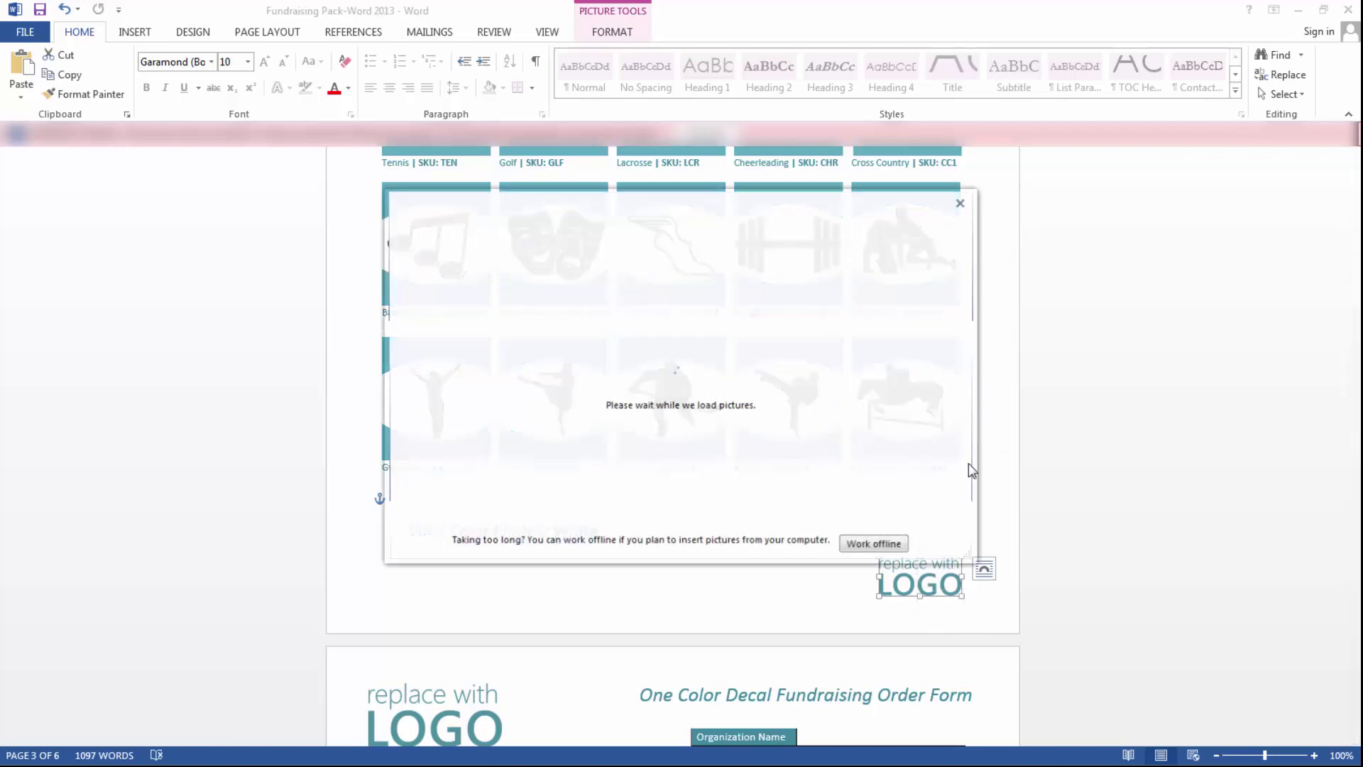
left_click(751, 287)
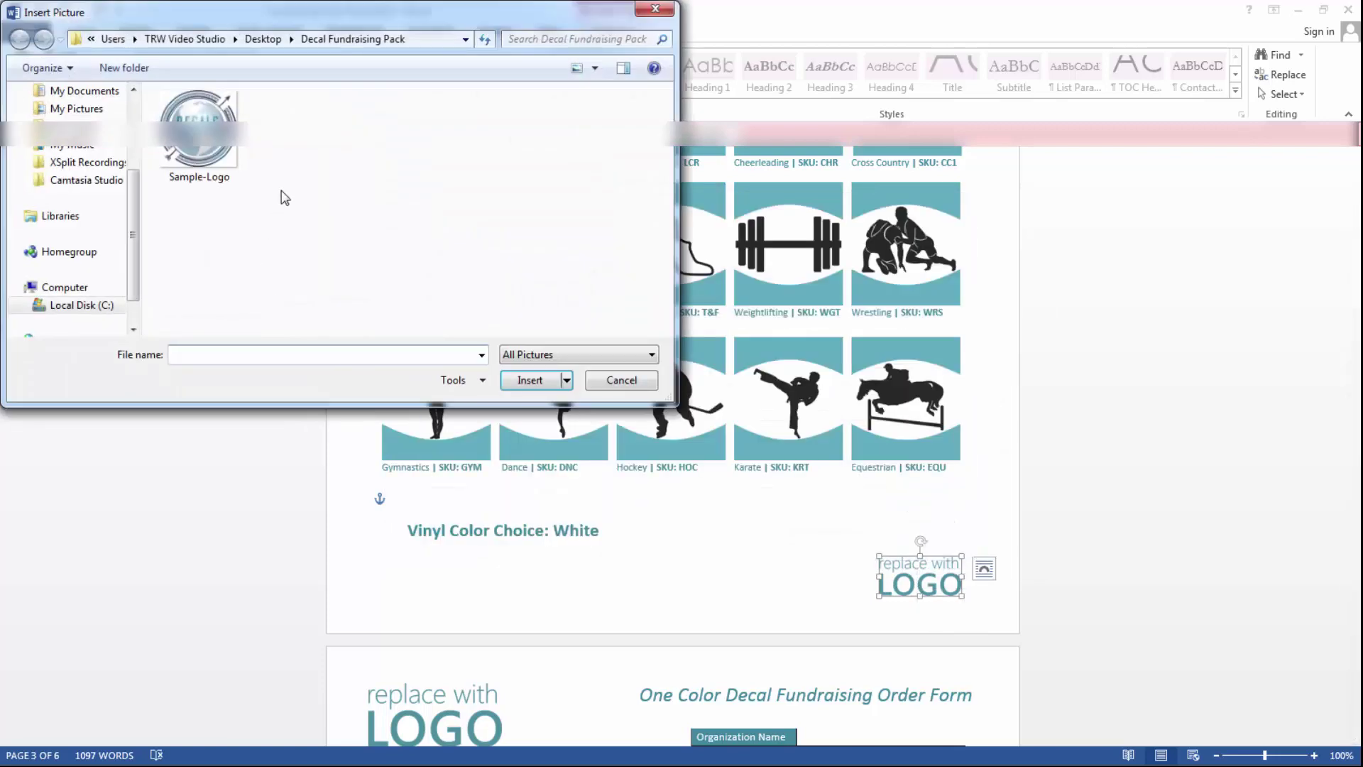
double_click(222, 166)
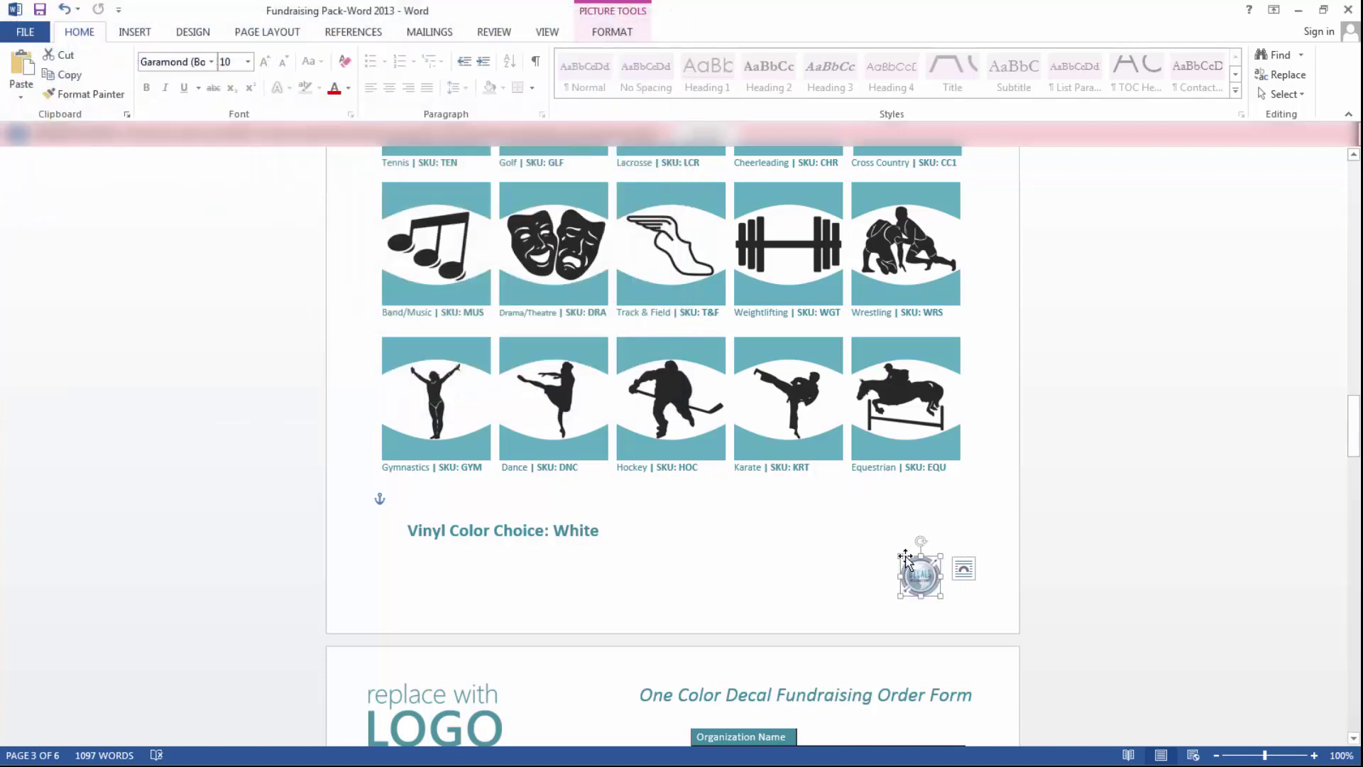
left_click_drag(896, 554, 855, 528)
left_click(1122, 614)
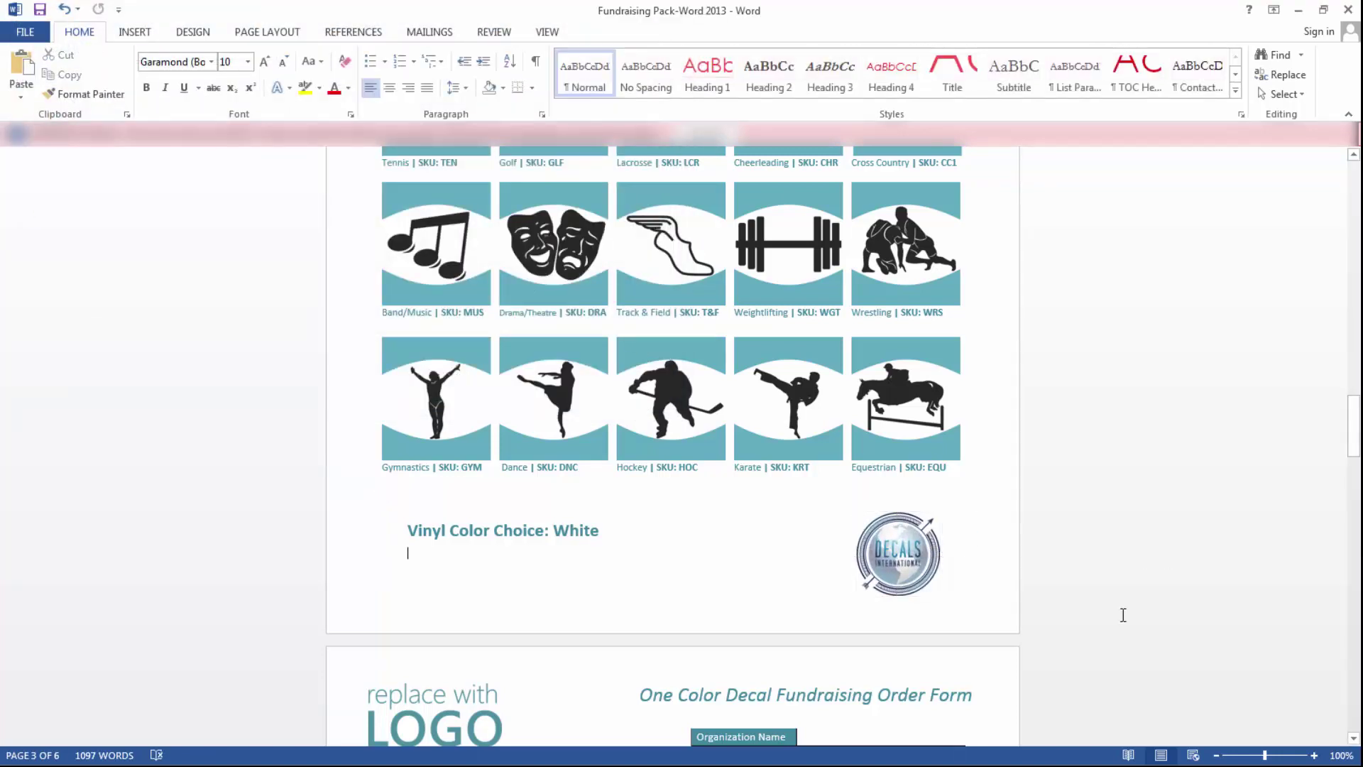
scroll(757, 464, "up", 3)
scroll(738, 466, "up", 3)
scroll(703, 472, "down", 7)
scroll(690, 481, "down", 3)
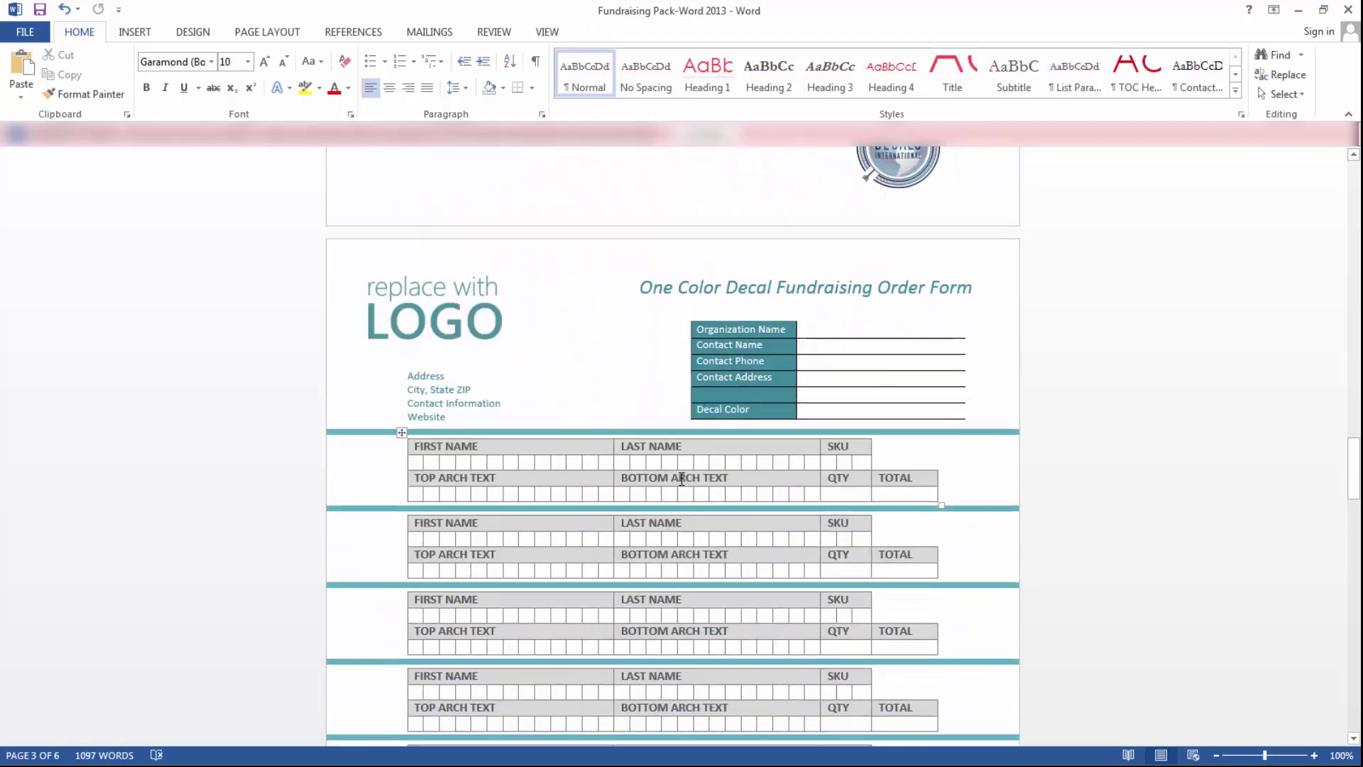
scroll(682, 462, "down", 3)
scroll(669, 470, "up", 3)
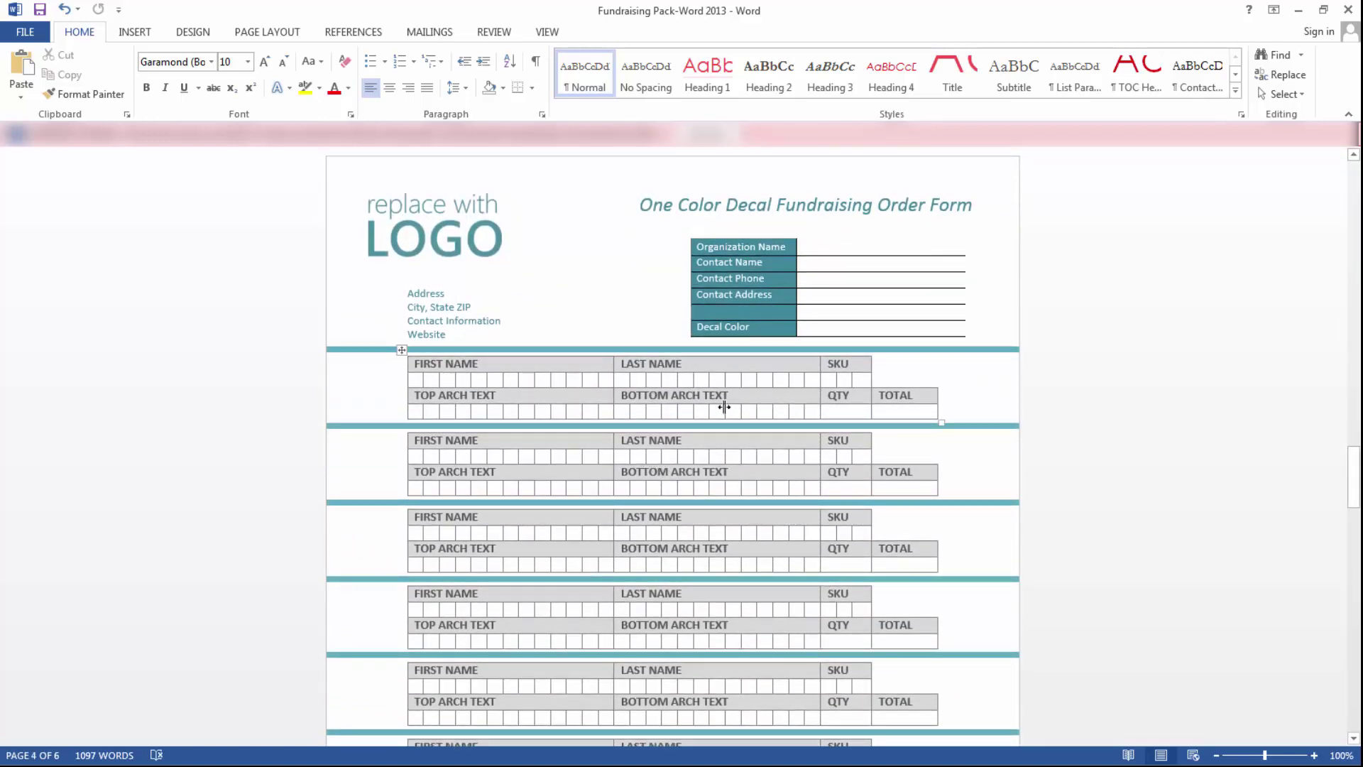
scroll(700, 399, "down", 1)
scroll(696, 394, "up", 4)
scroll(693, 391, "up", 15)
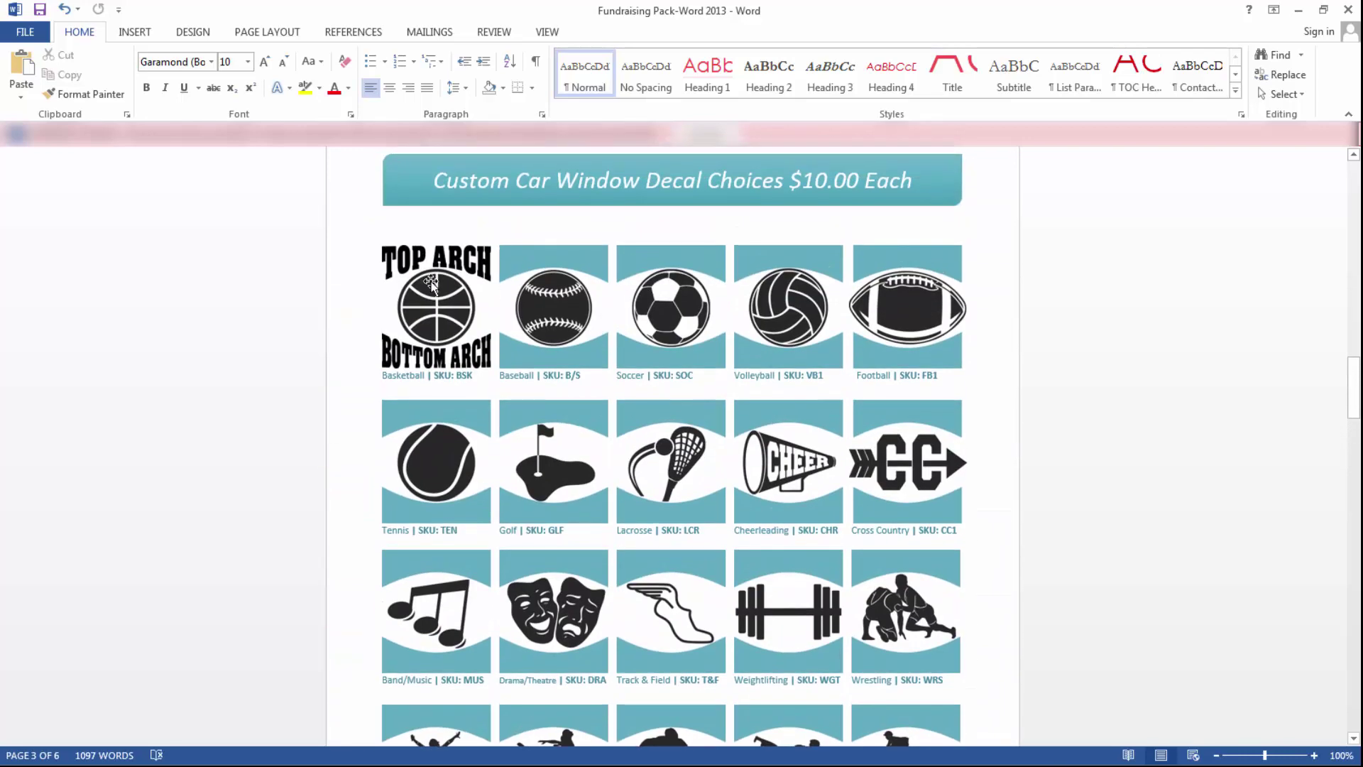
scroll(484, 403, "down", 3)
scroll(483, 403, "down", 20)
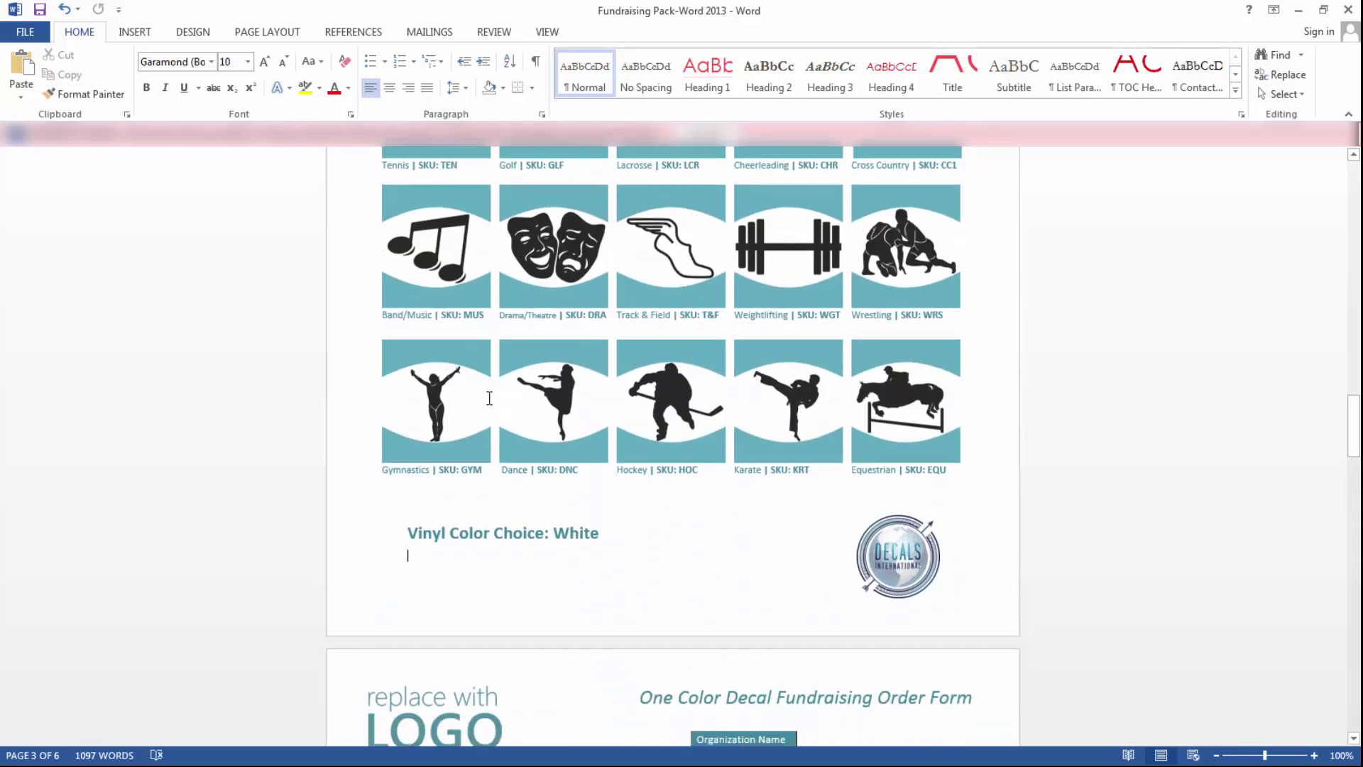
scroll(488, 385, "down", 1)
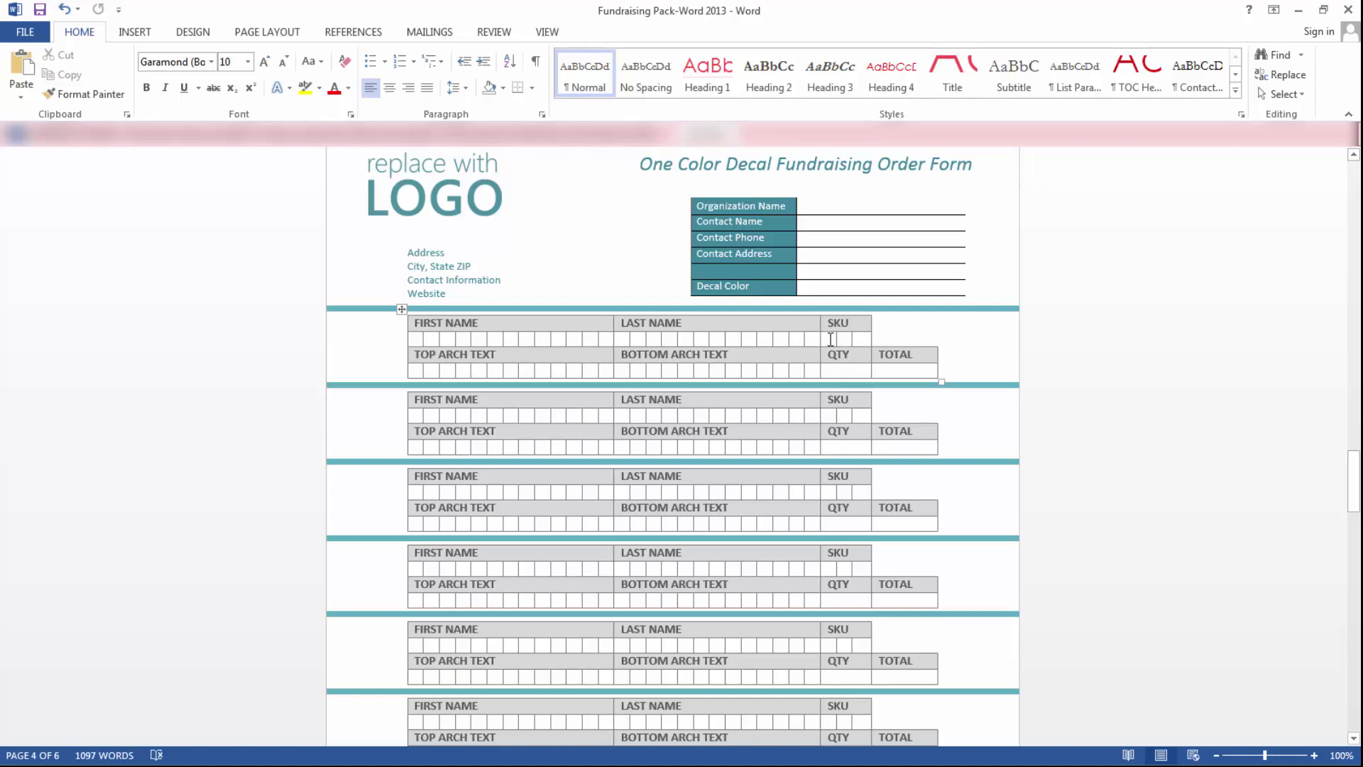
scroll(900, 387, "up", 10)
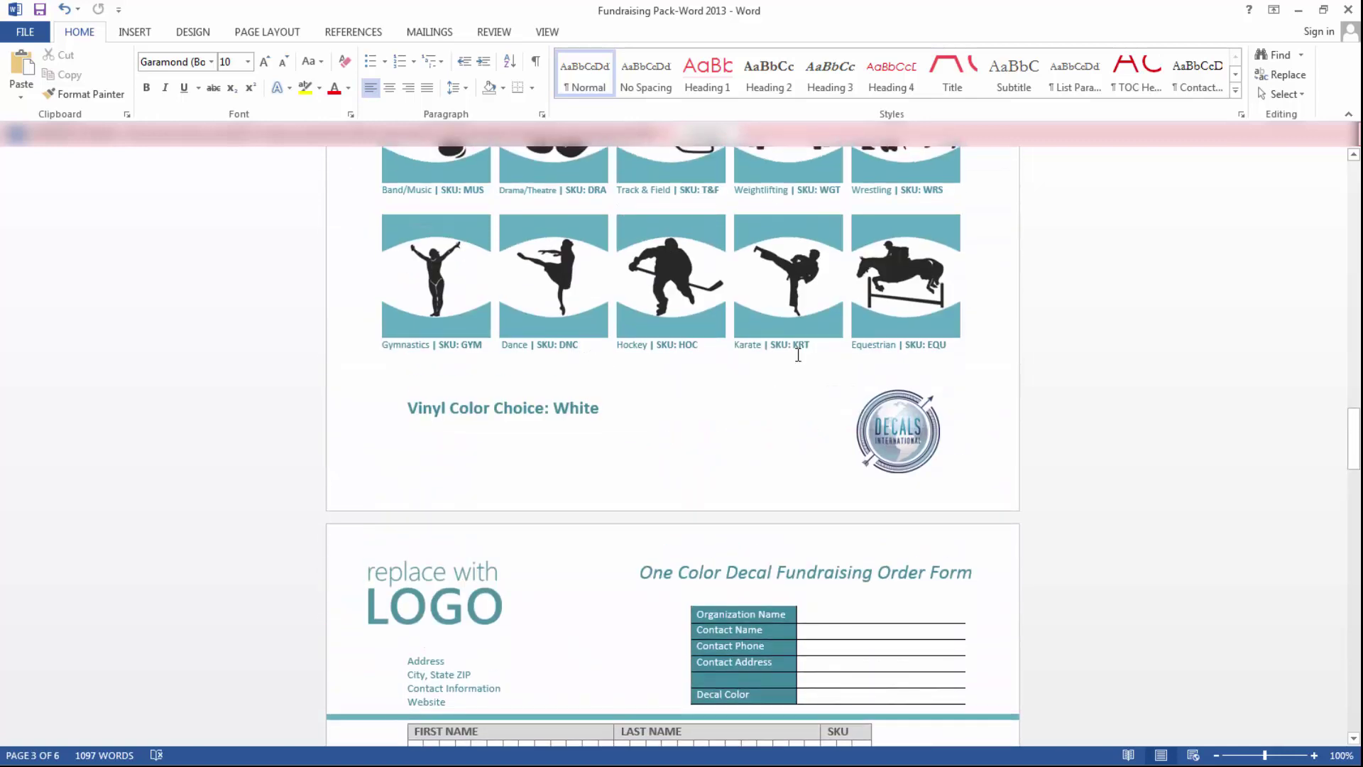
scroll(806, 365, "down", 5)
scroll(806, 364, "up", 4)
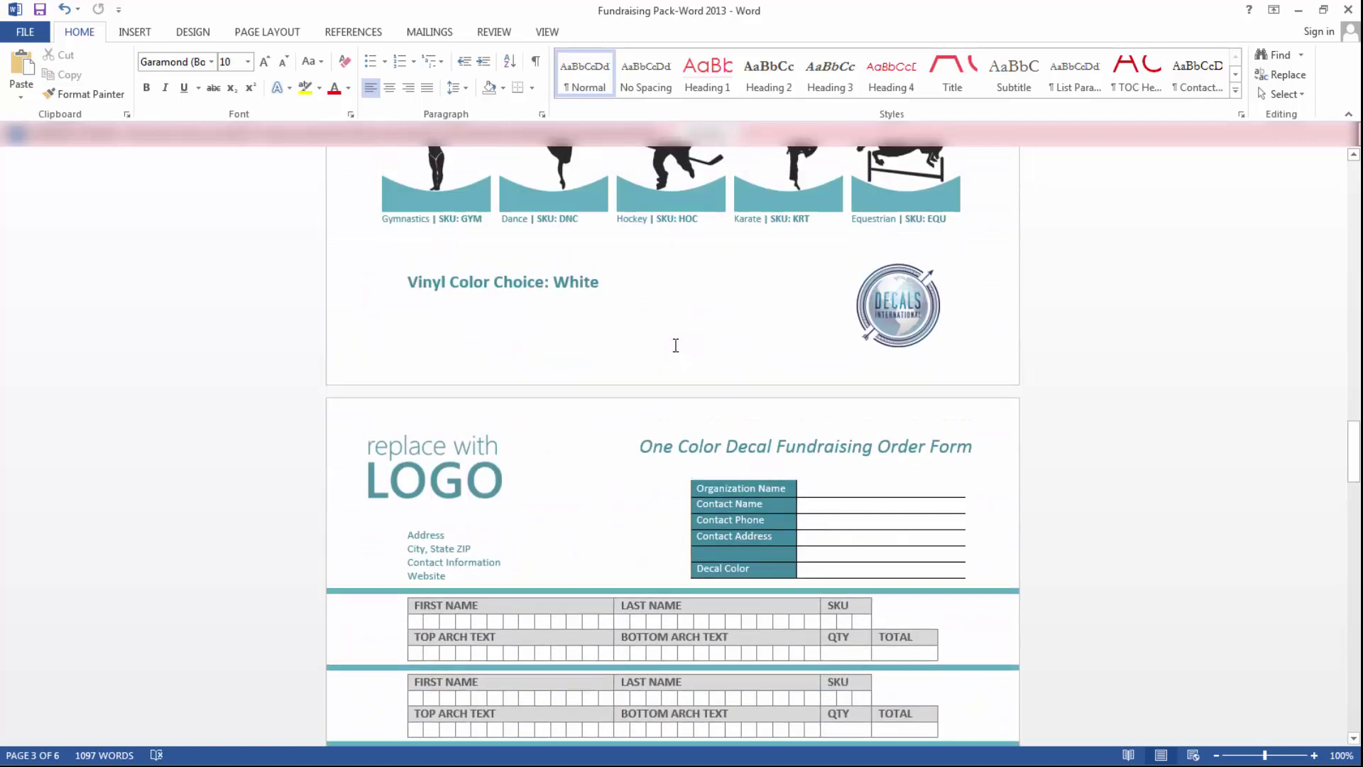
- Edit the Dance decal's SKU label so it reads DAN instead of DNC
double_click(575, 264)
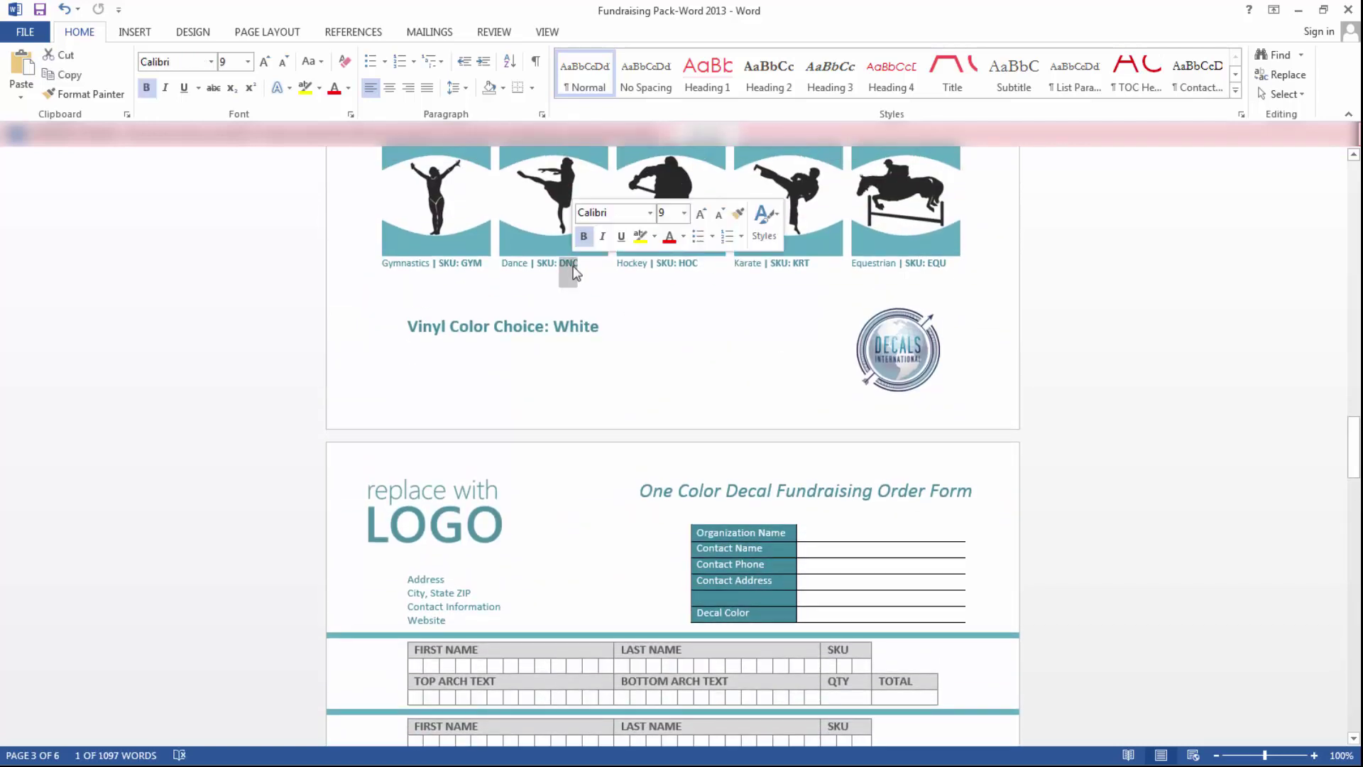
left_click(566, 266)
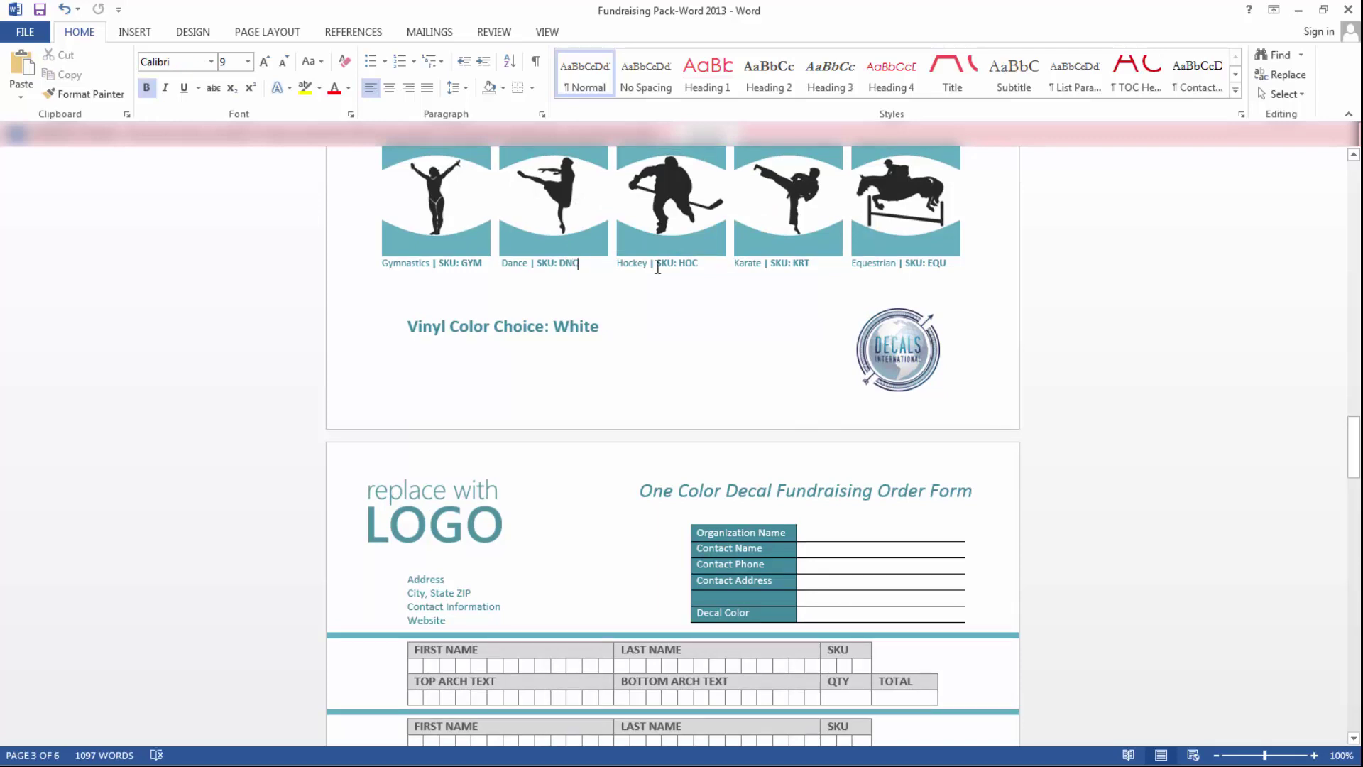
key("BackSpace")
left_click(1064, 396)
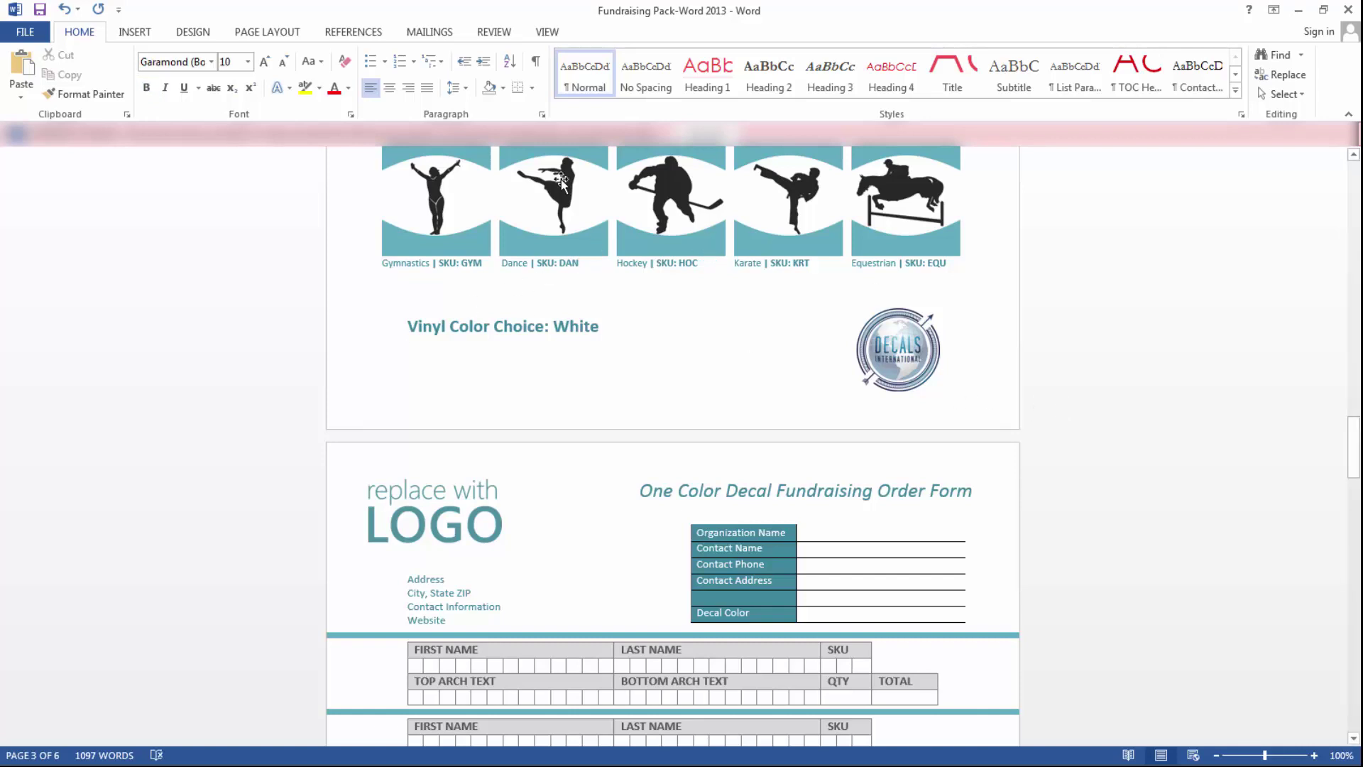
scroll(992, 356, "down", 4)
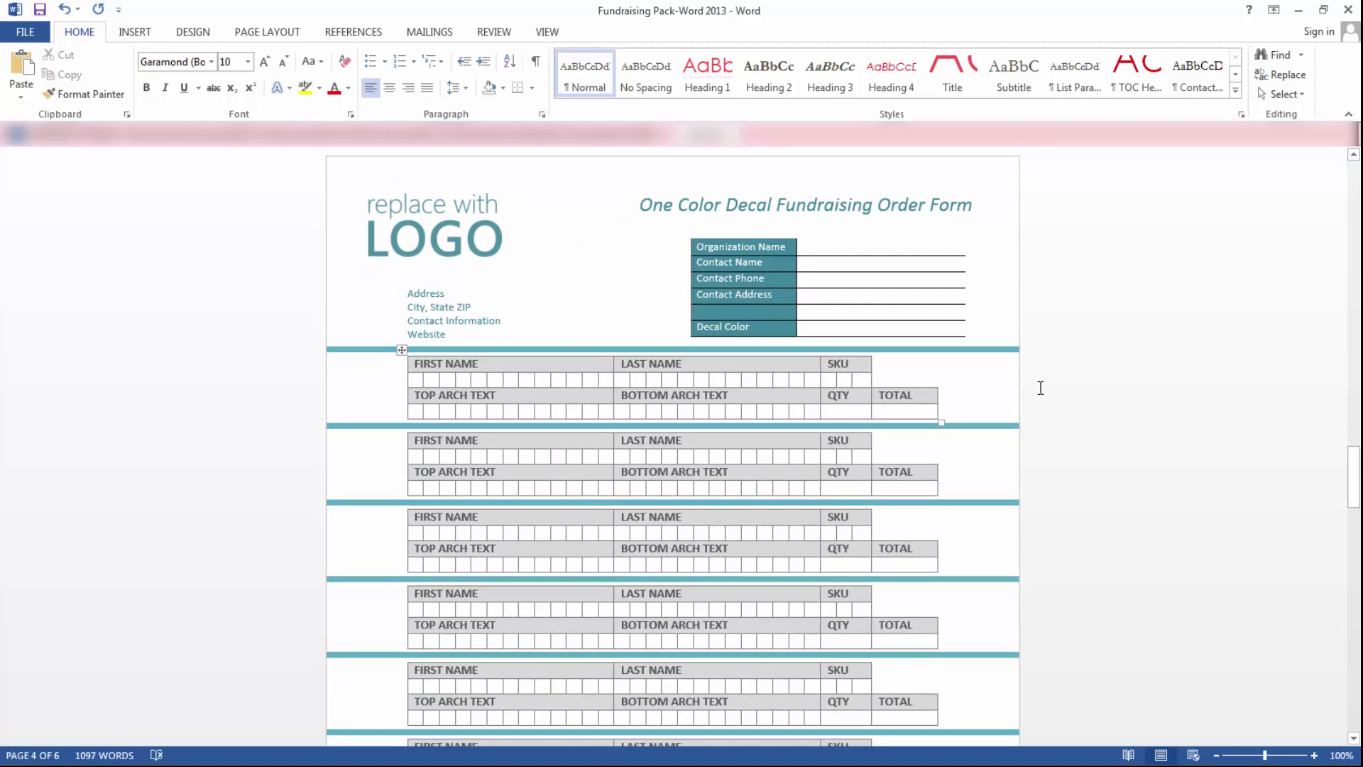
- Change the order form's placeholder logo to the Sample-Logo picture and enlarge it
scroll(951, 380, "down", 2)
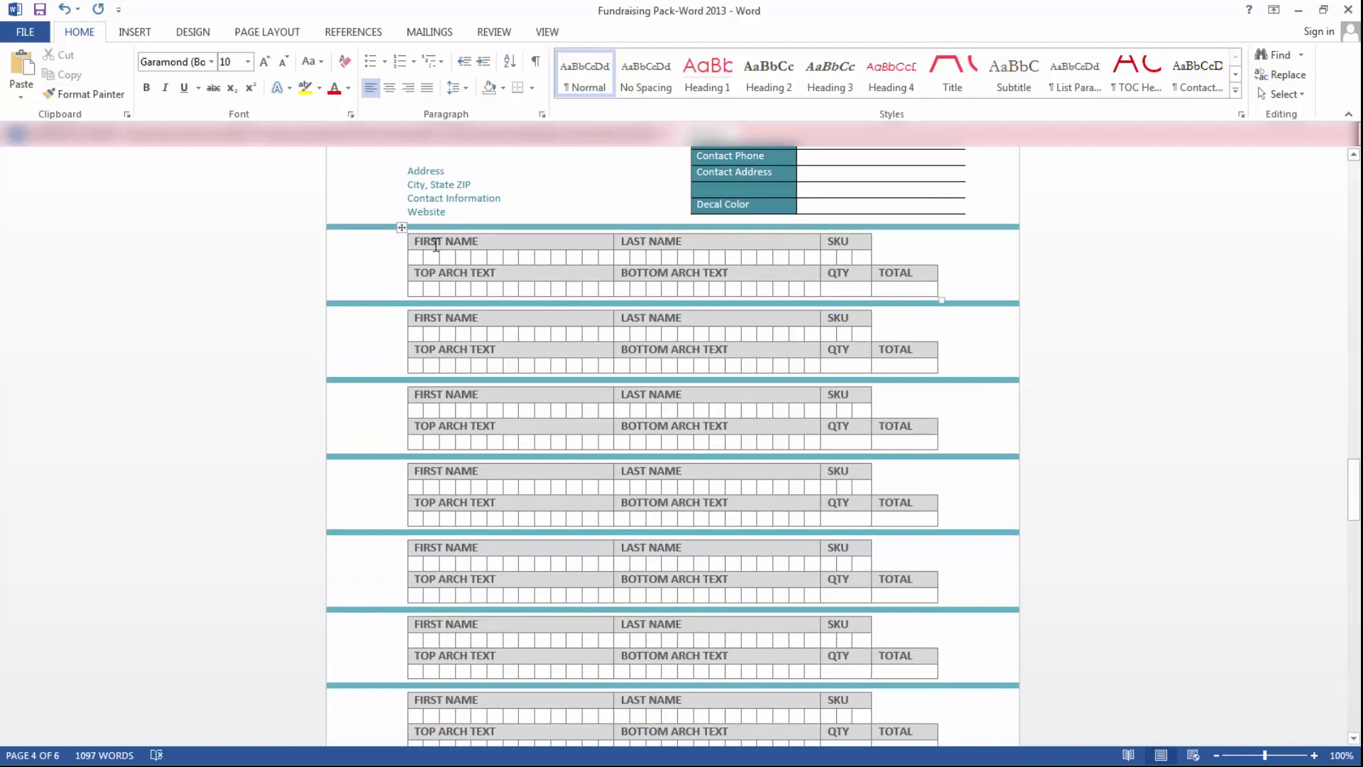
scroll(440, 211, "up", 2)
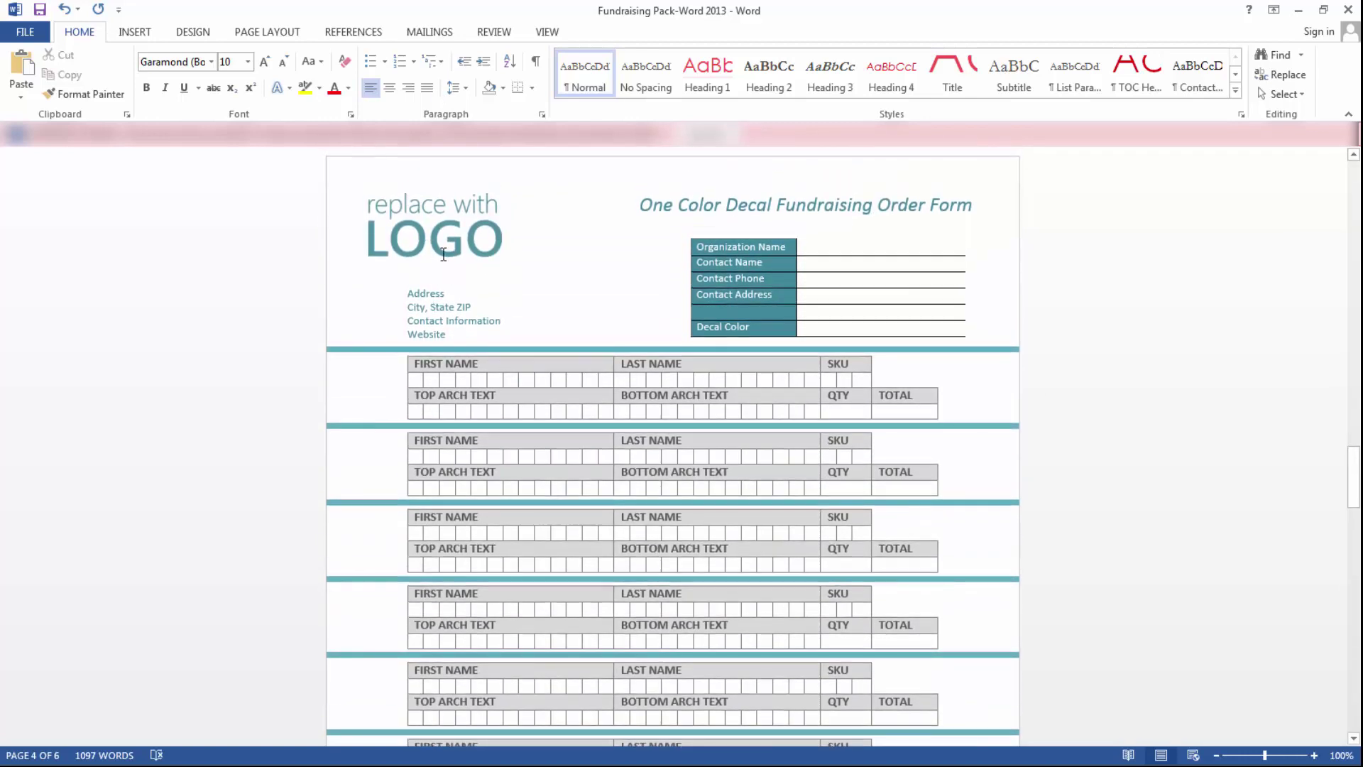
left_click(436, 227)
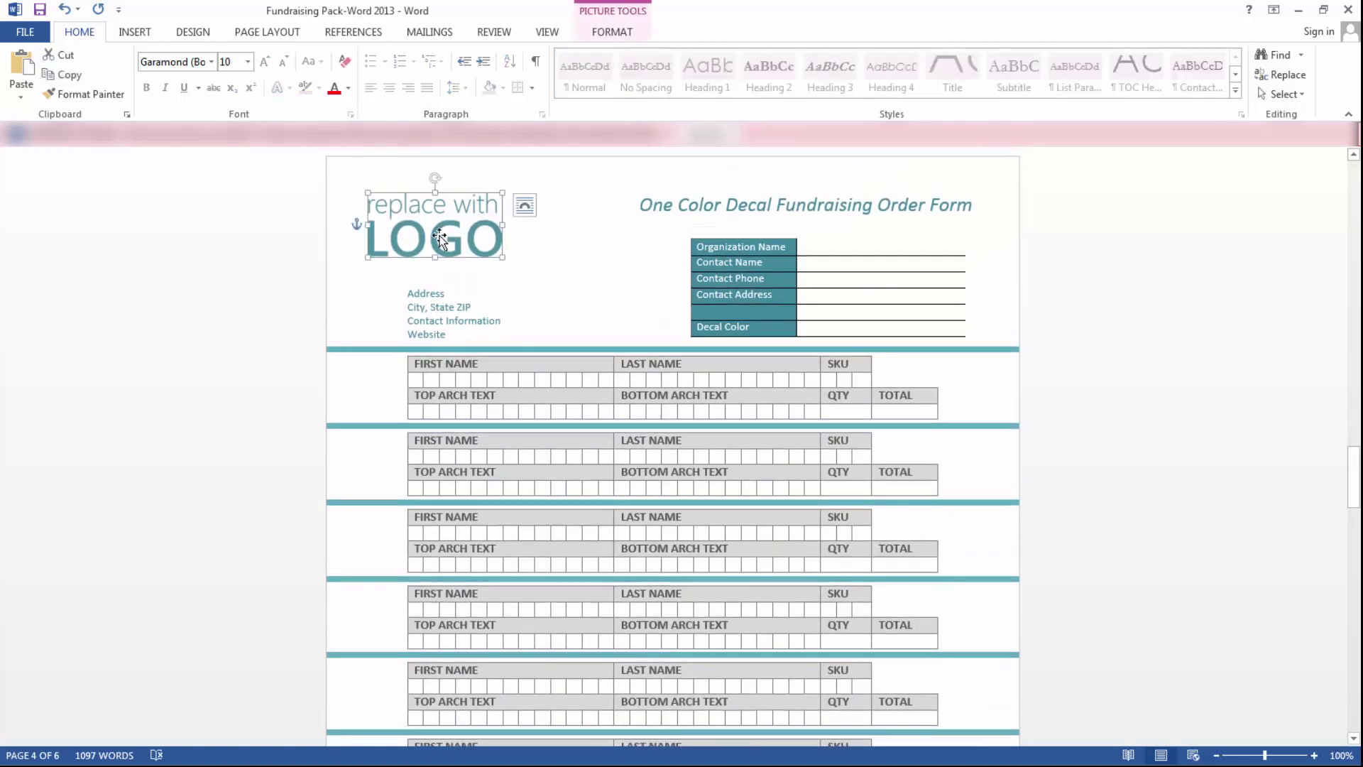
right_click(440, 235)
left_click(512, 377)
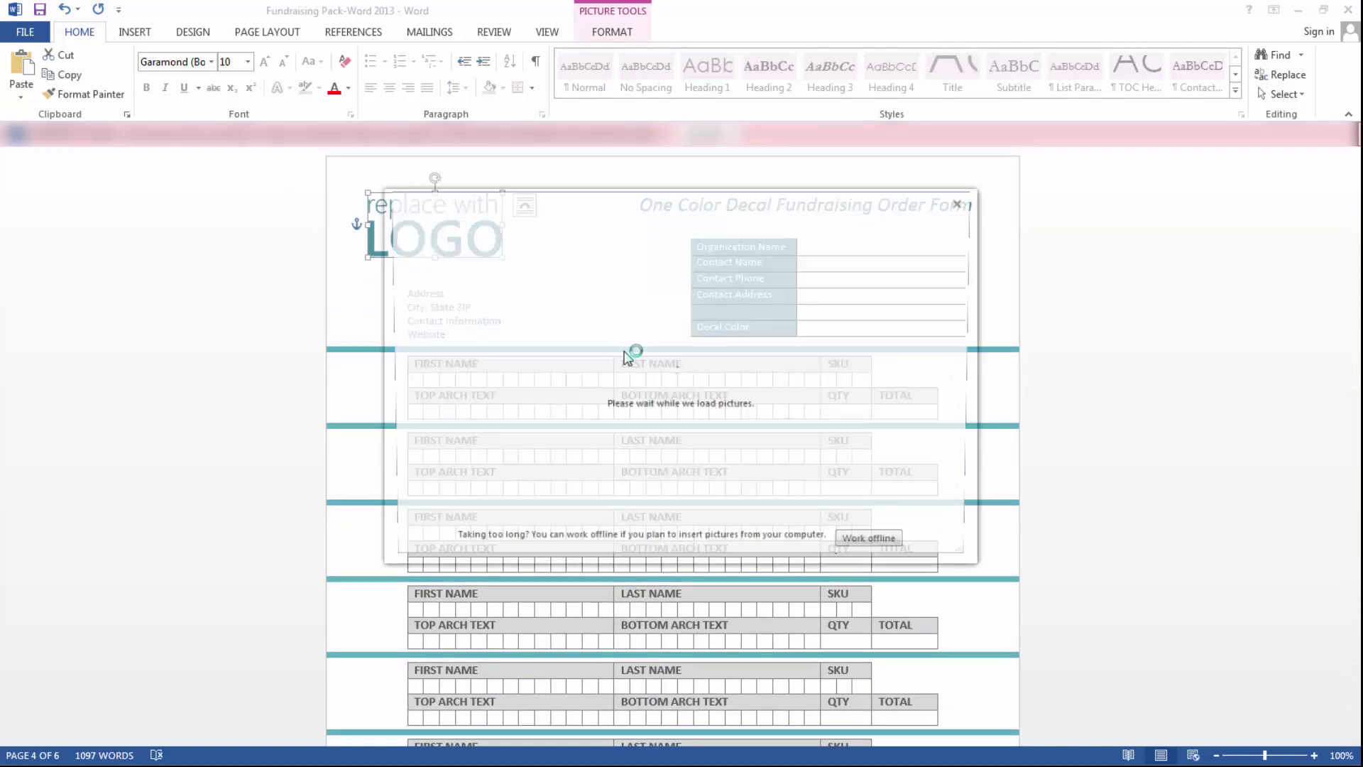
left_click(529, 302)
left_click(198, 137)
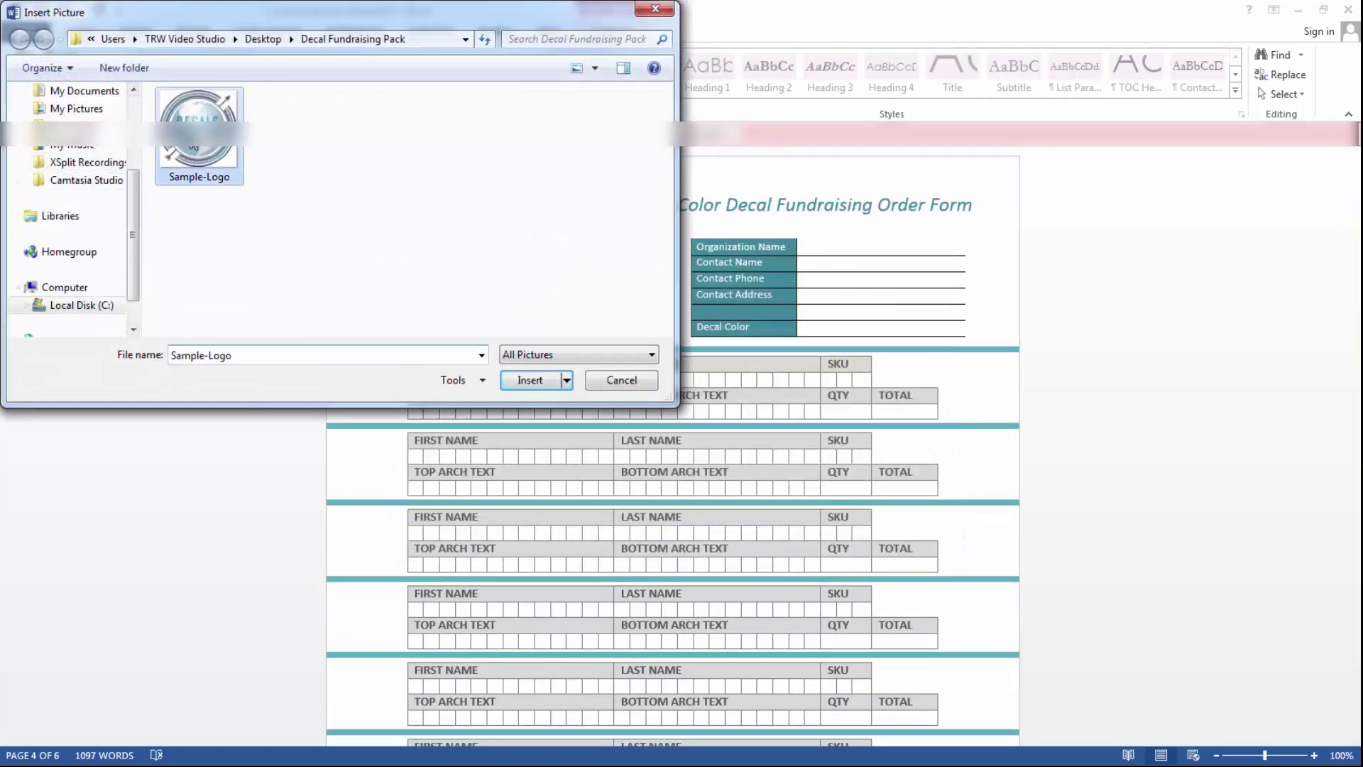
left_click(536, 377)
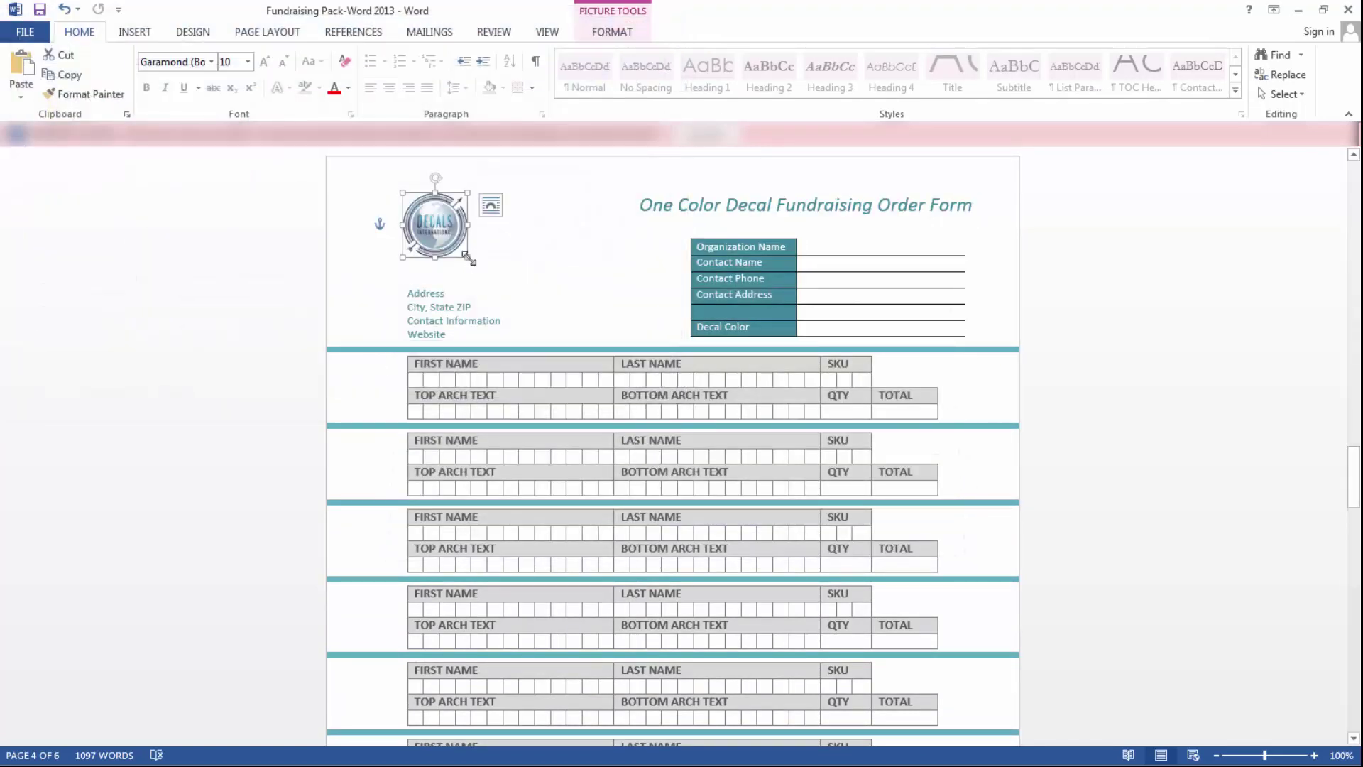
left_click_drag(469, 259, 488, 278)
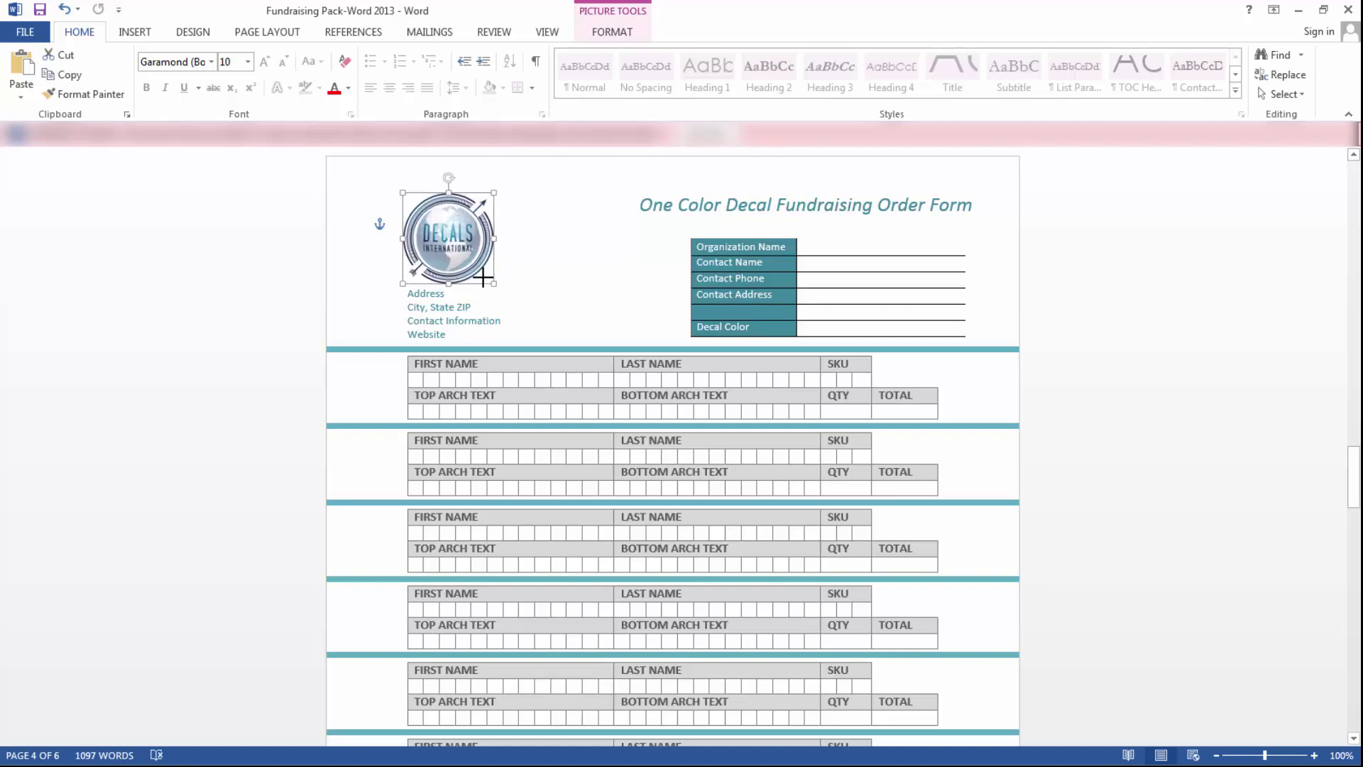
- Replace the Address placeholder with the company's street address
double_click(433, 293)
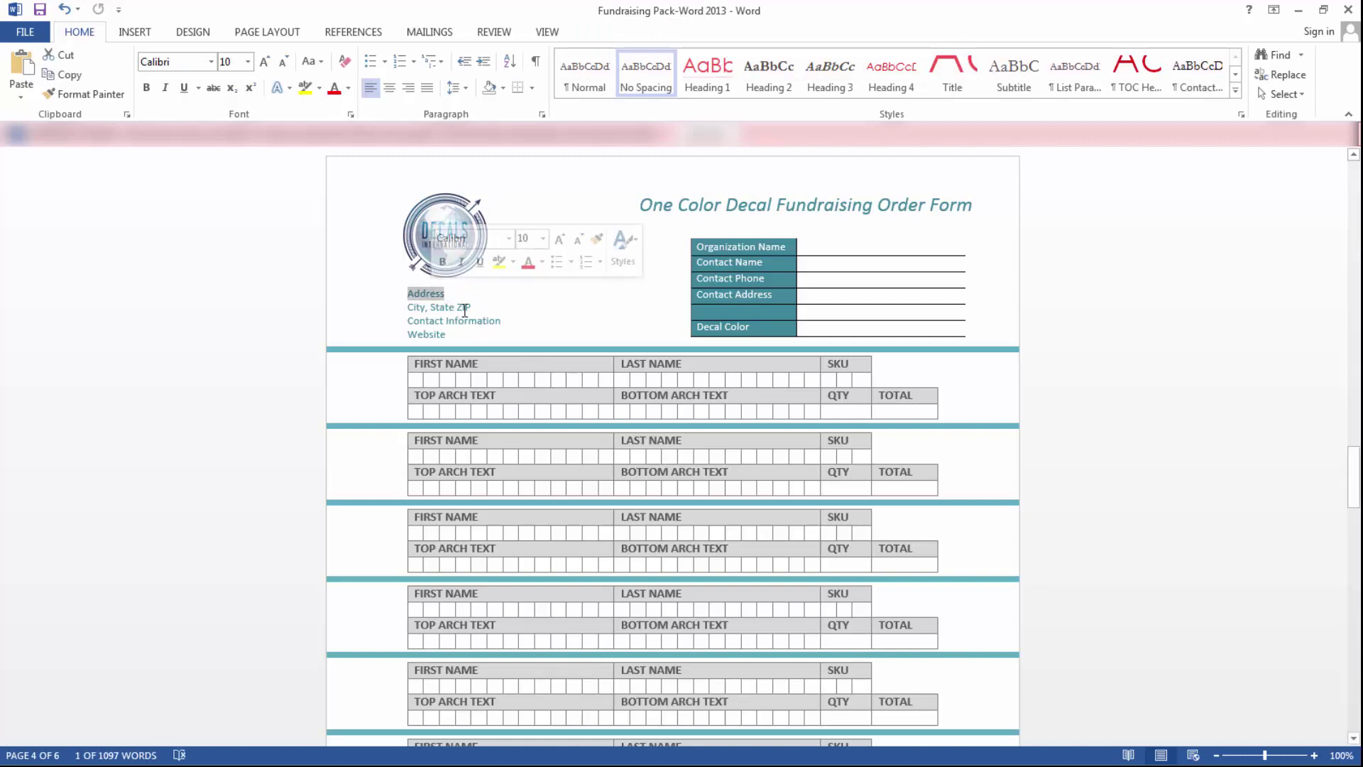
left_click(428, 296)
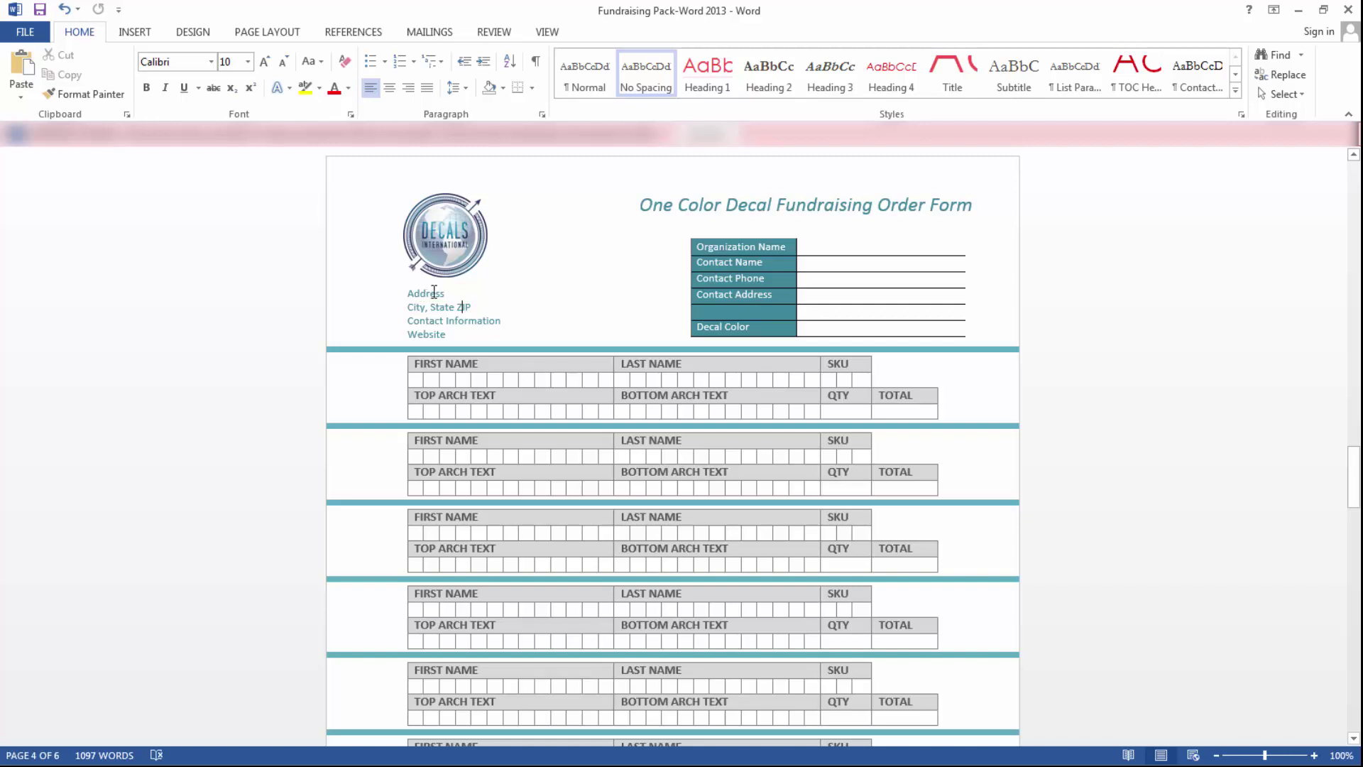
double_click(433, 293)
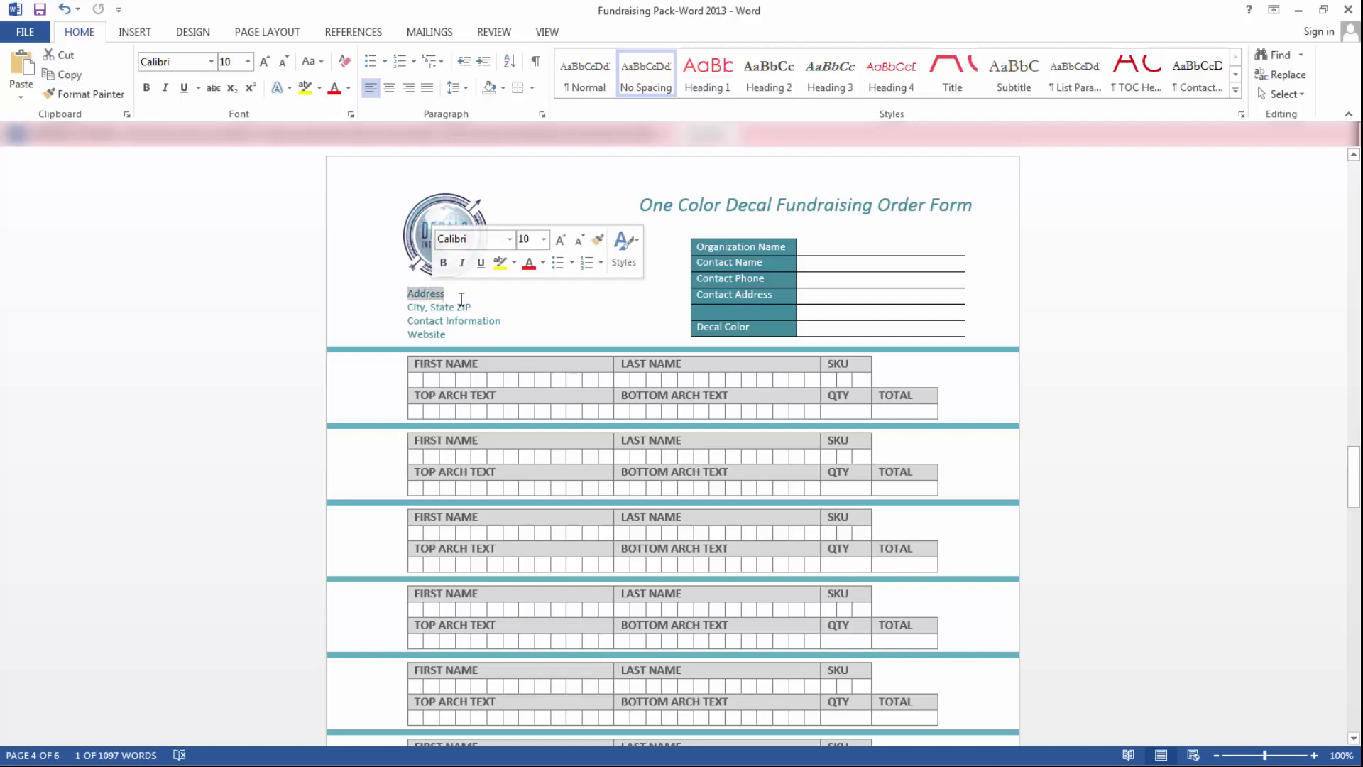
double_click(433, 294)
left_click(432, 293)
double_click(438, 294)
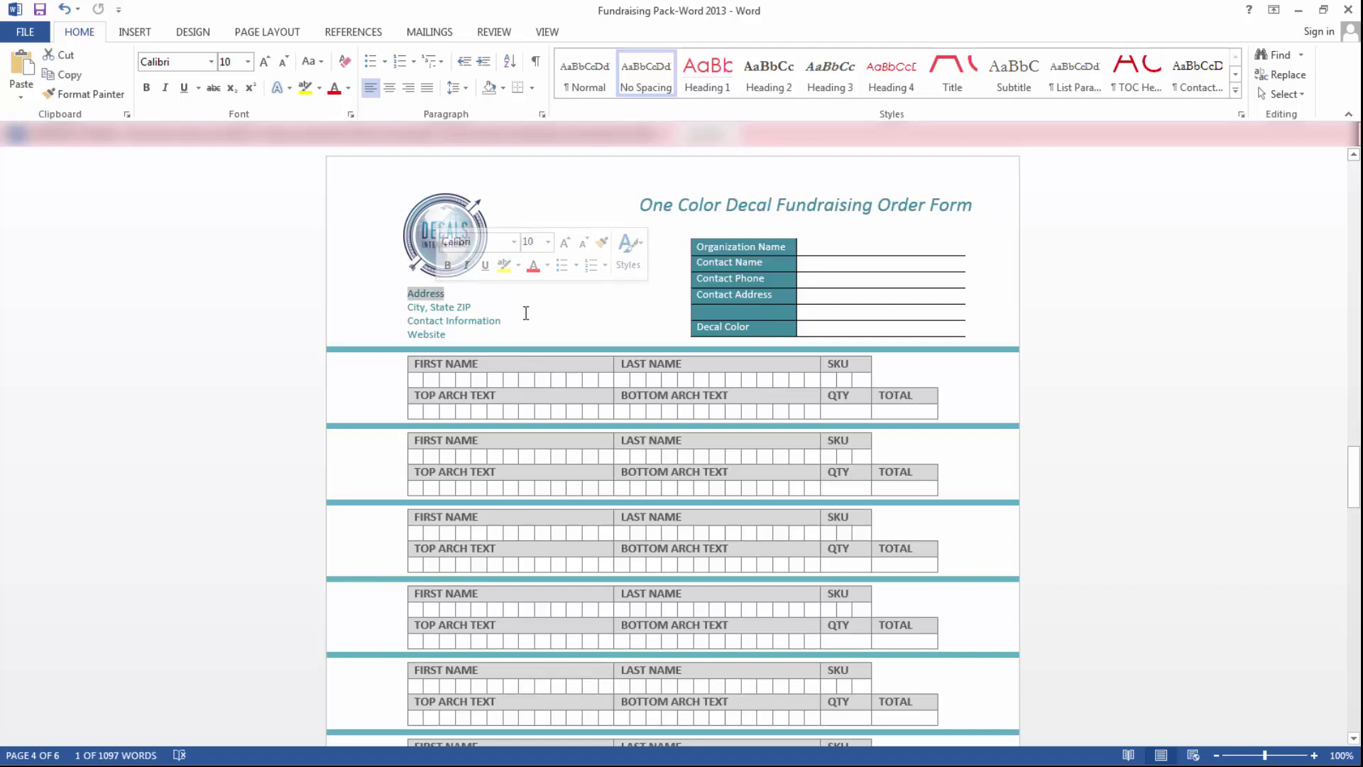
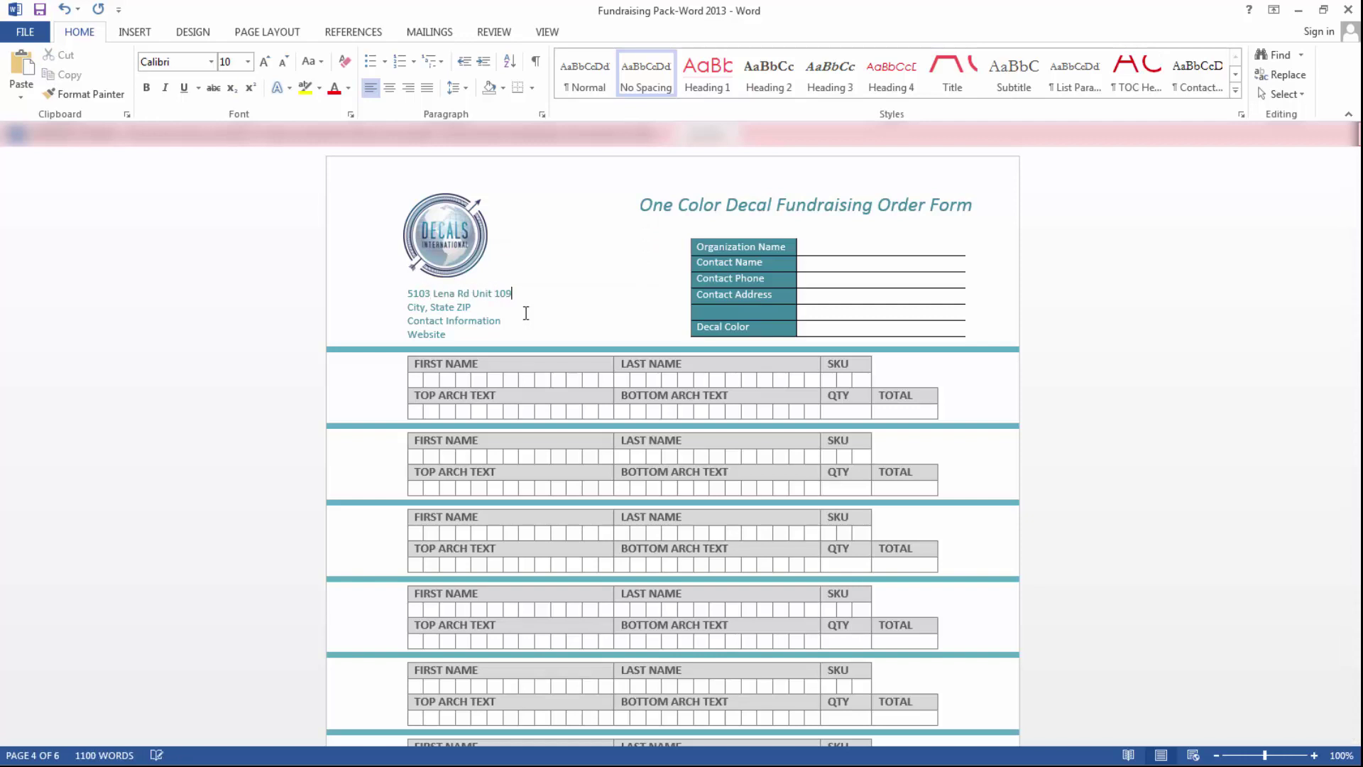
- Fill in the company's city in bold, followed by its state and ZIP code
double_click(413, 307)
key("ctrl+b")
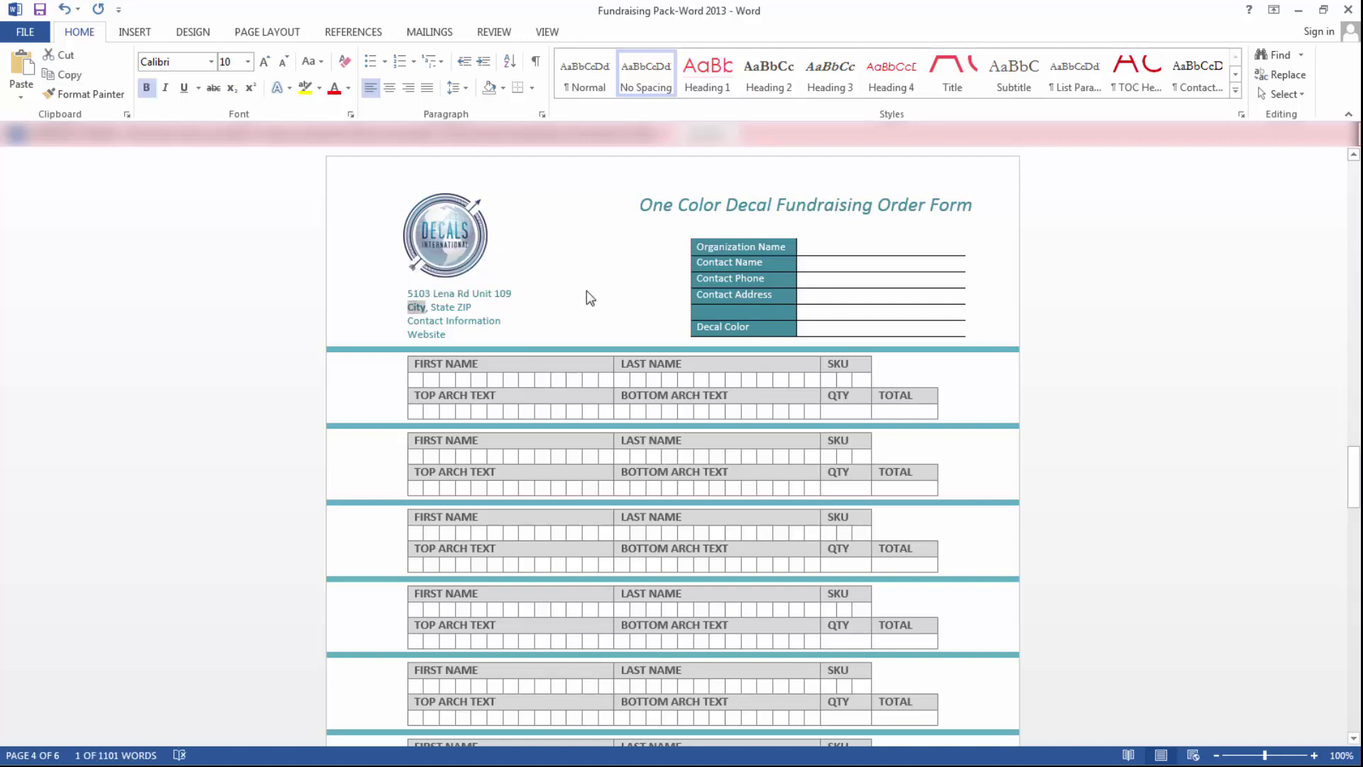
type("Bradent")
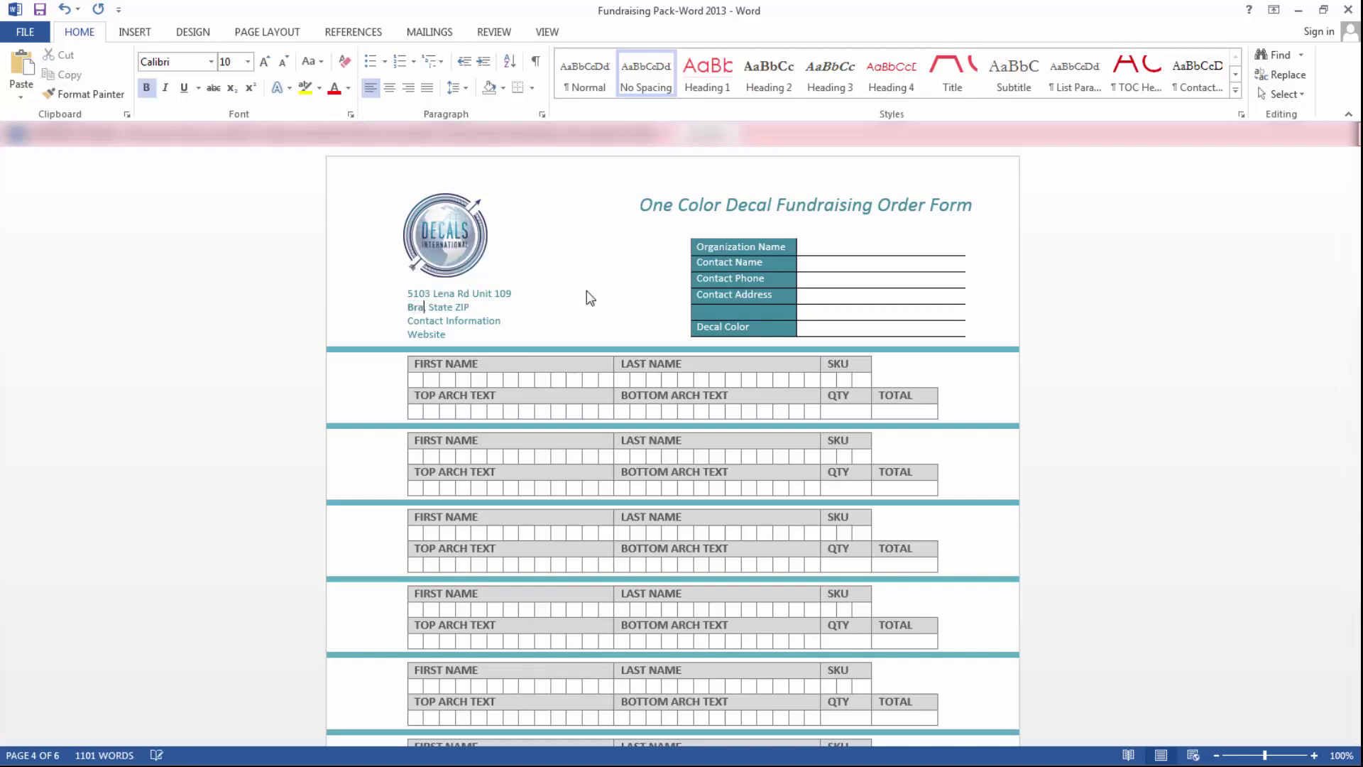
type("on,")
double_click(474, 307)
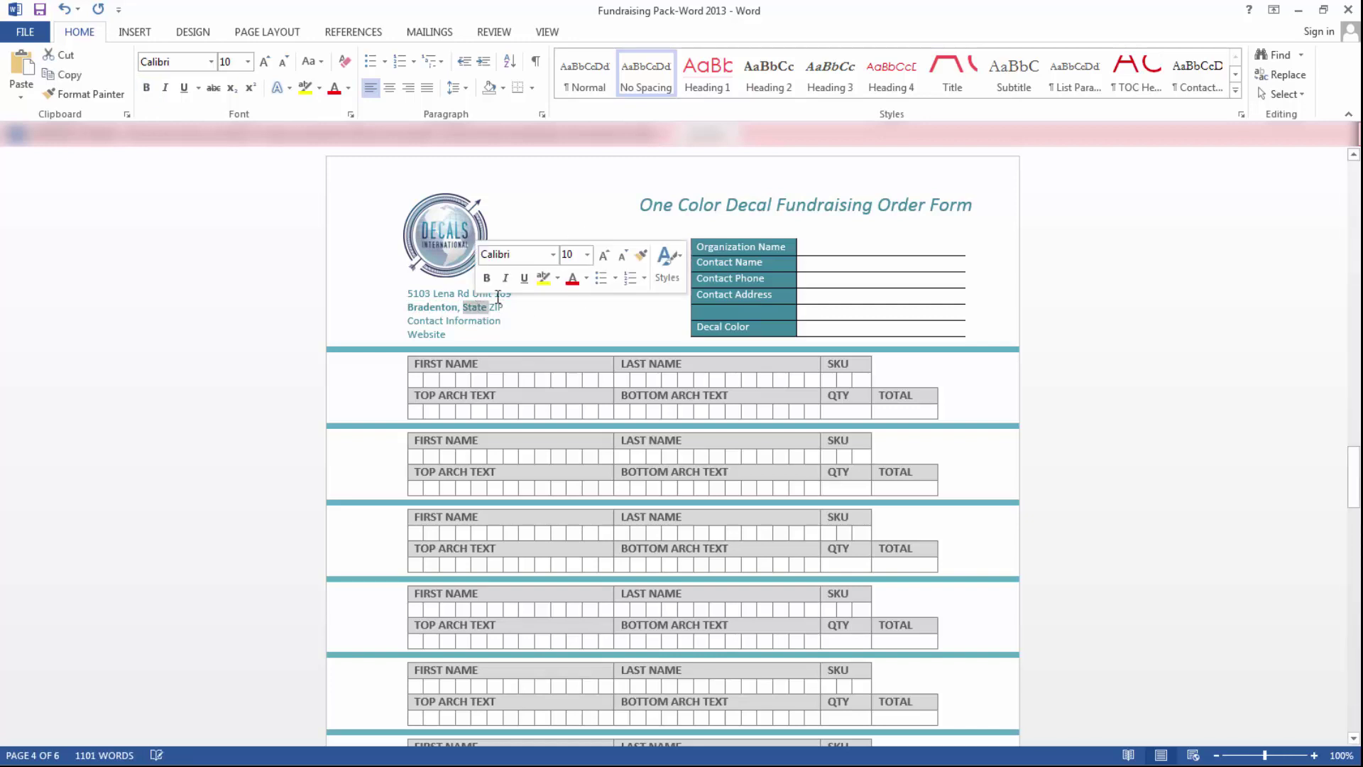
type("FL")
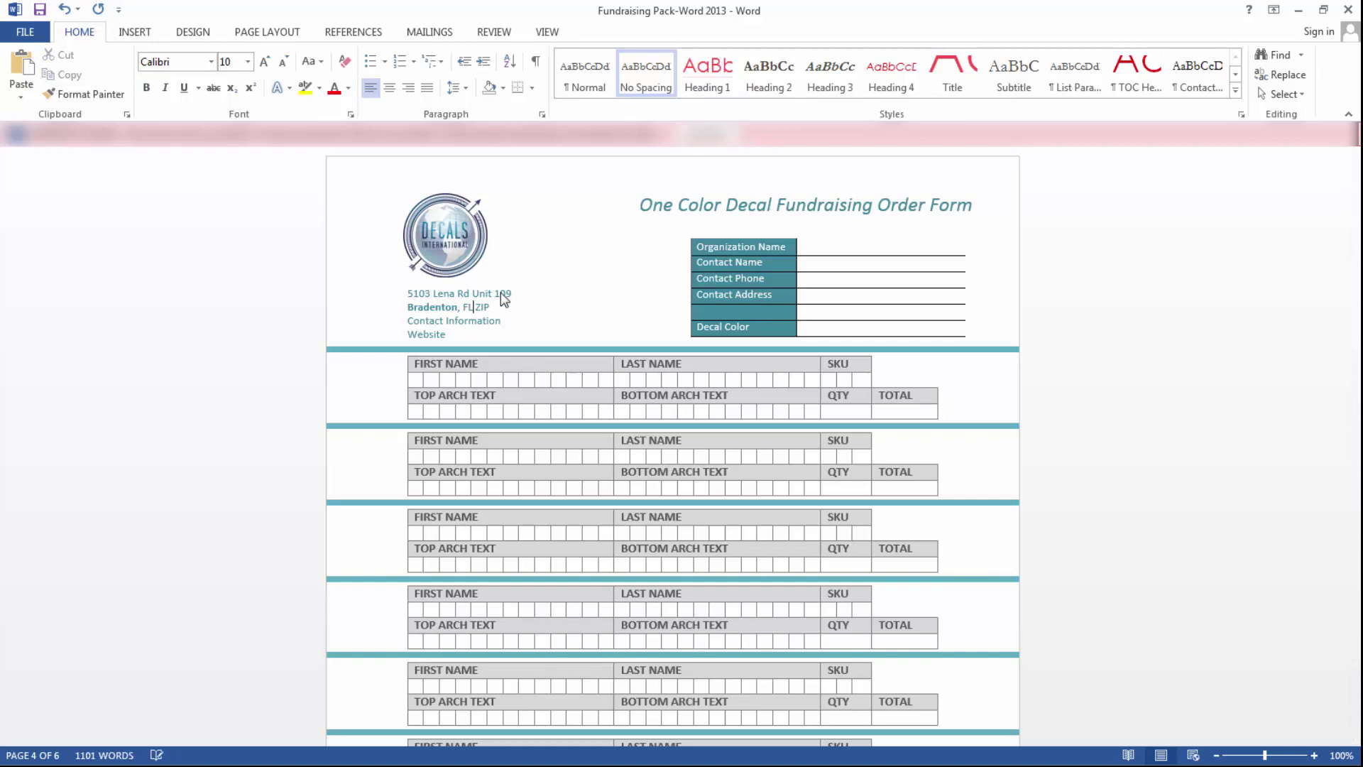
double_click(483, 307)
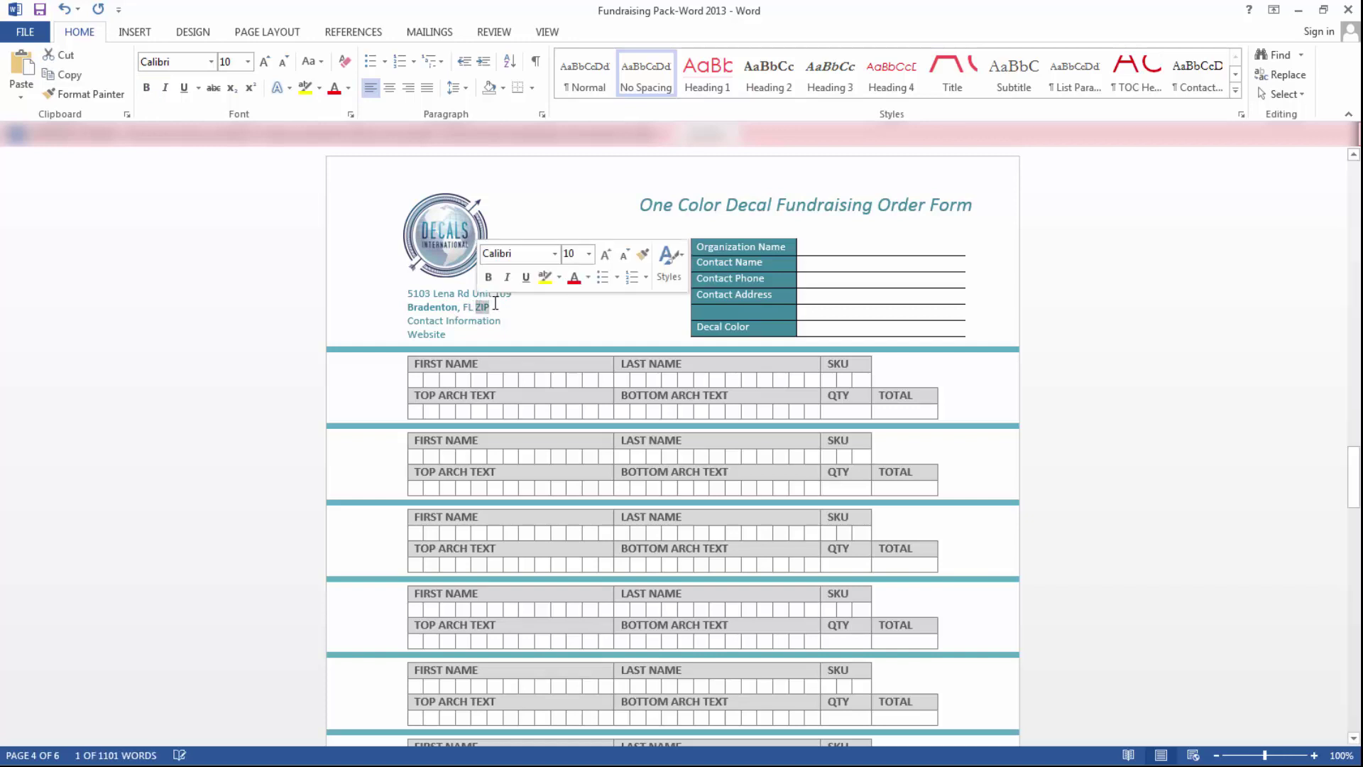
type("34211")
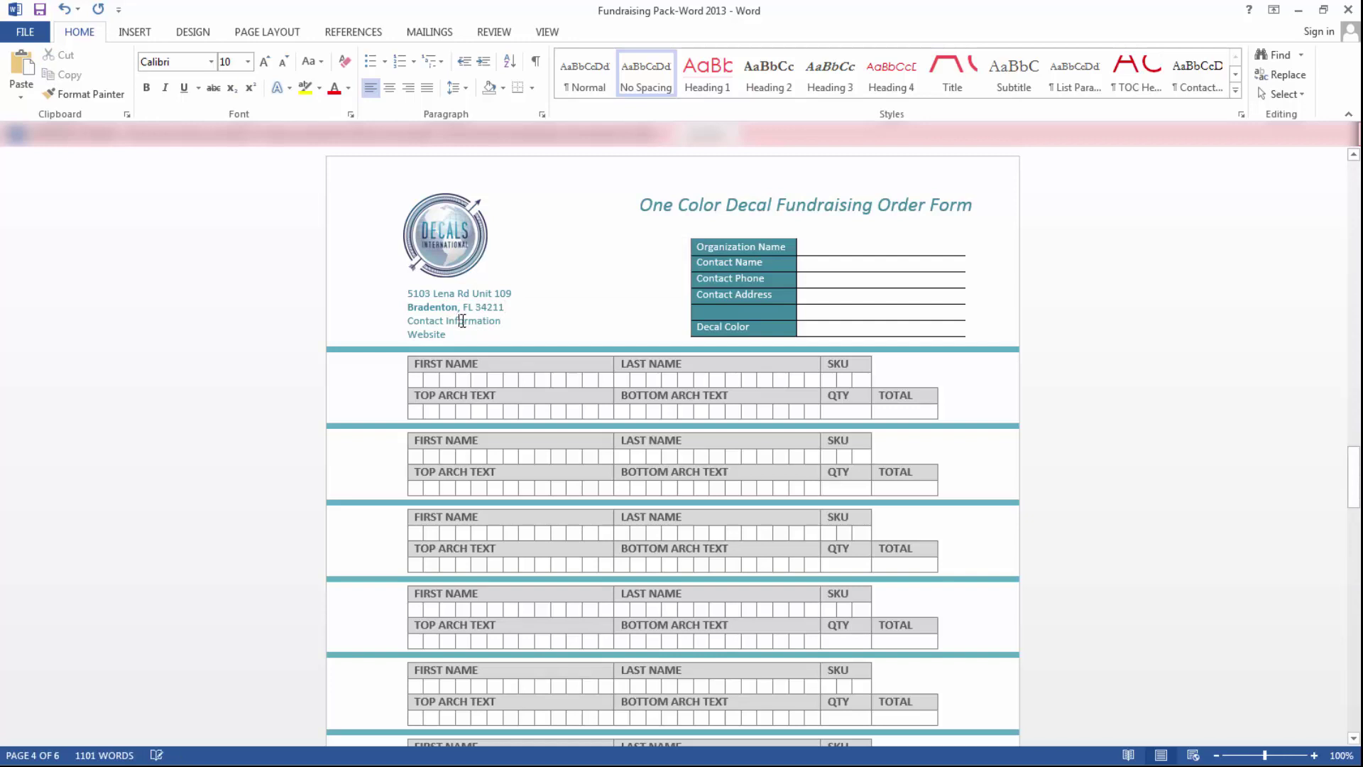
- Put the company's phone number on the contact line and its web address in the Website line
triple_click(463, 322)
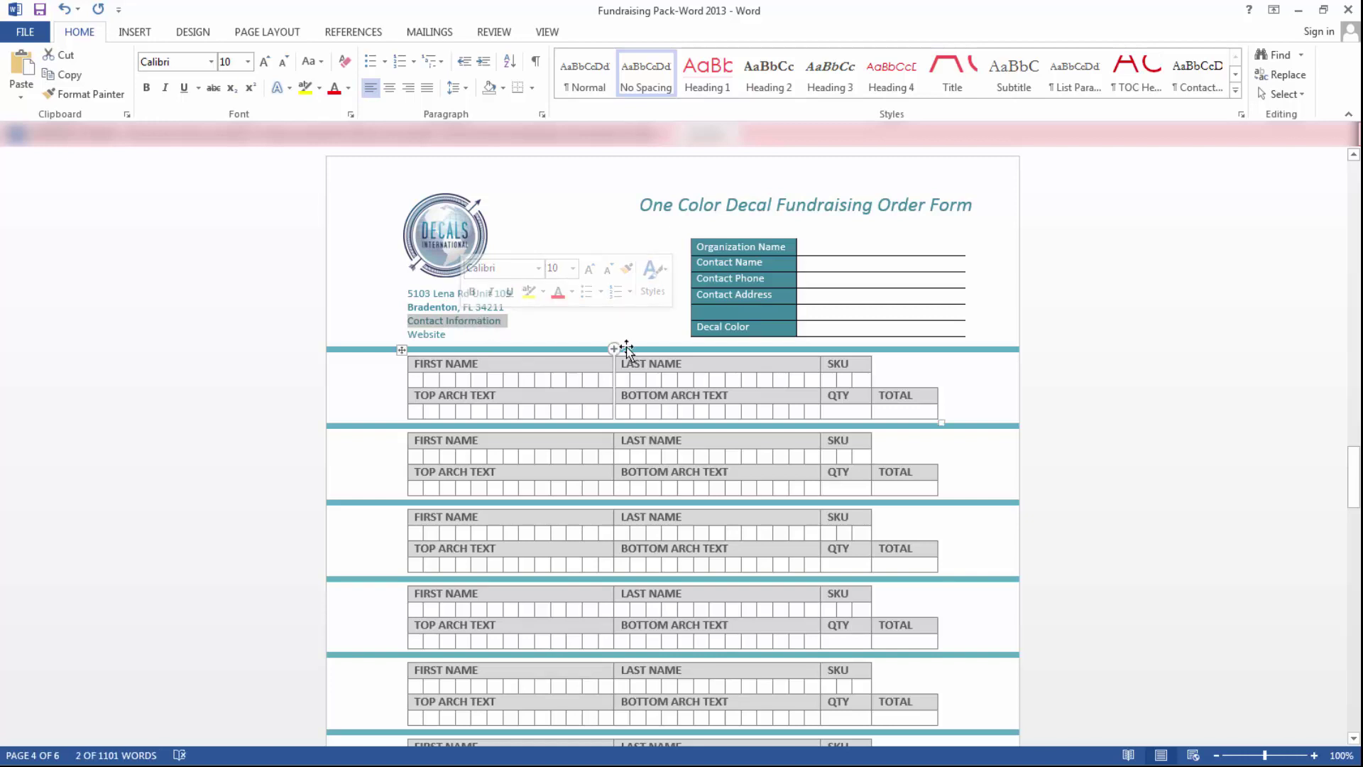
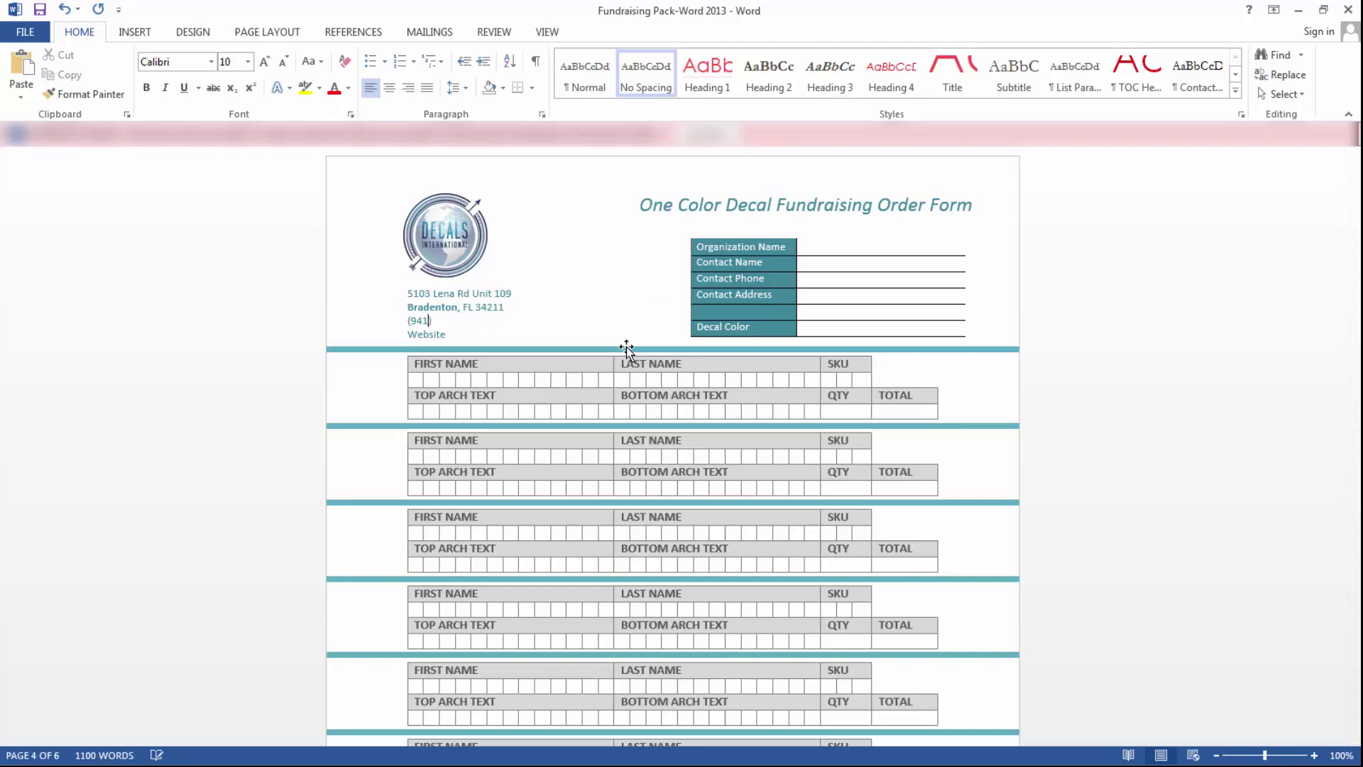
type("estoneworld.com")
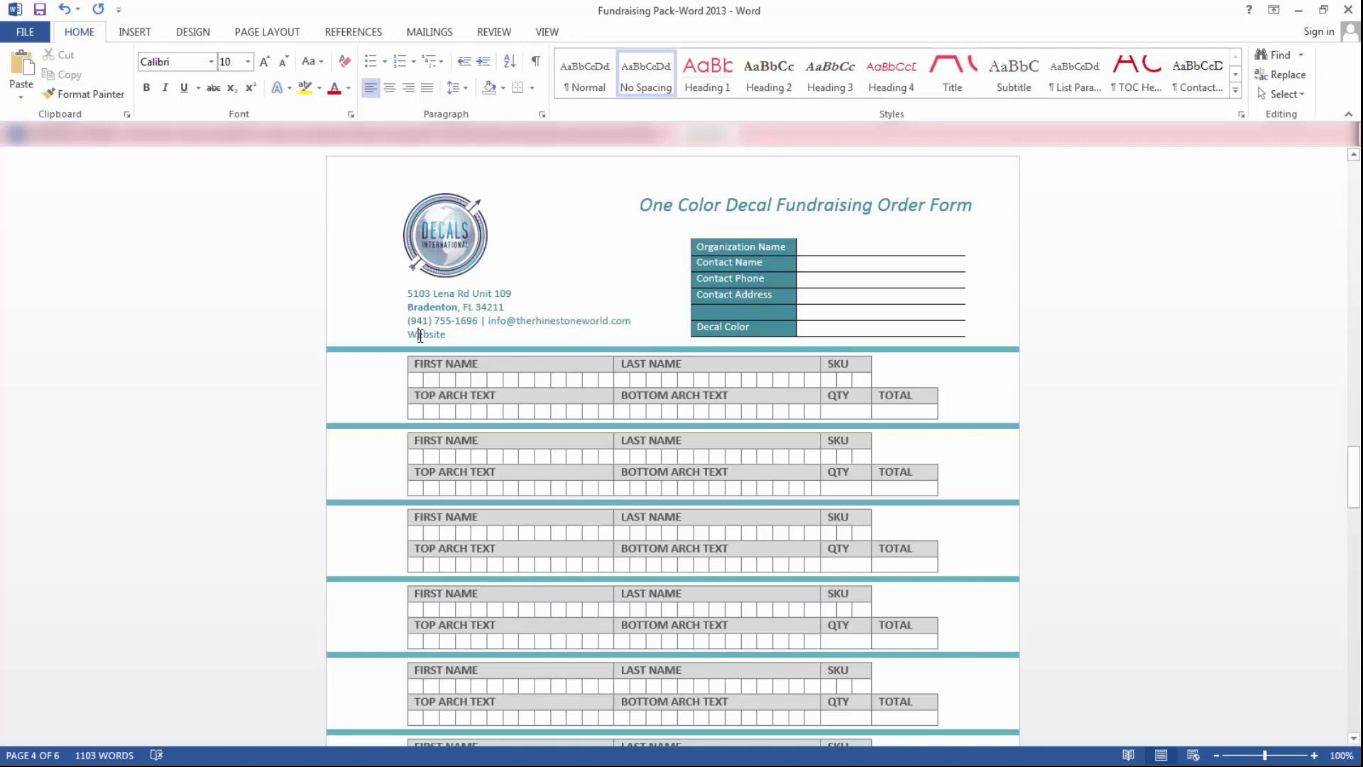
double_click(420, 335)
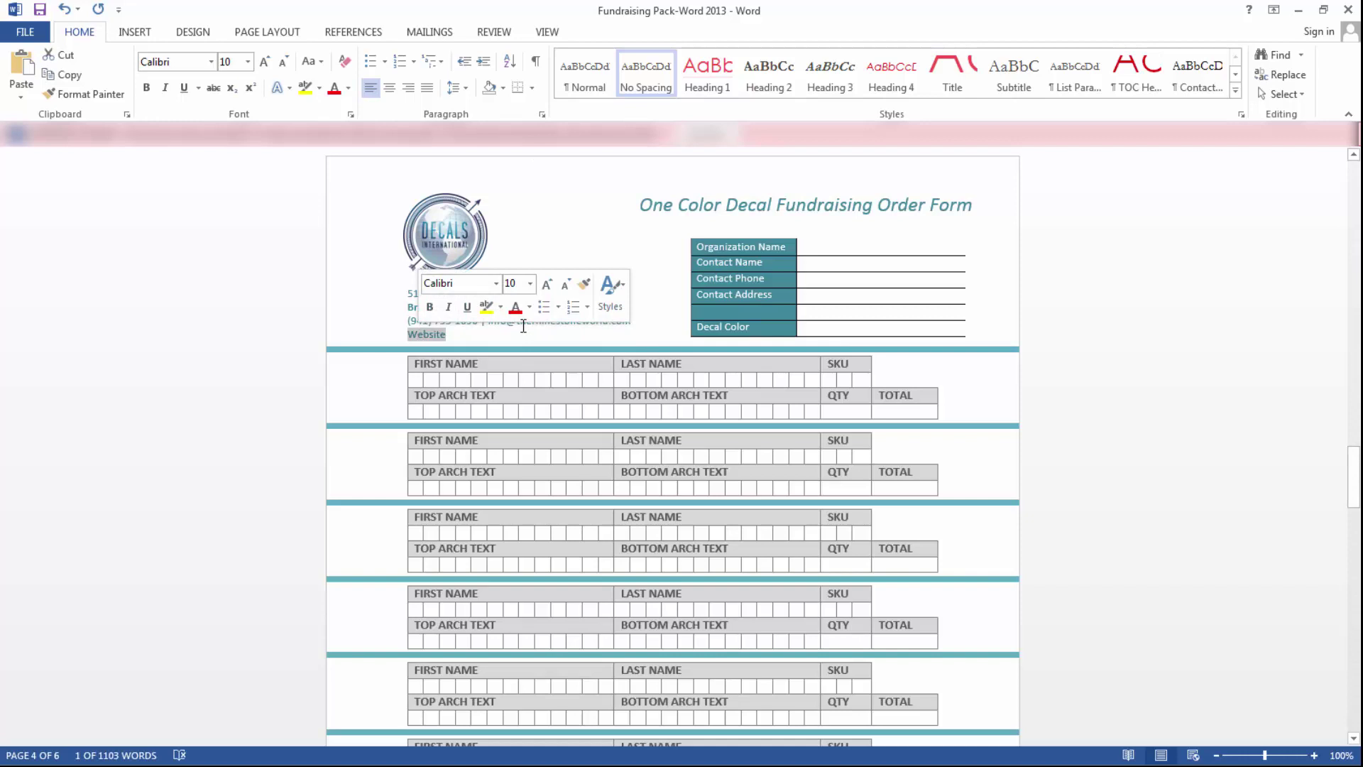
type("www.therhinestoneworld.com")
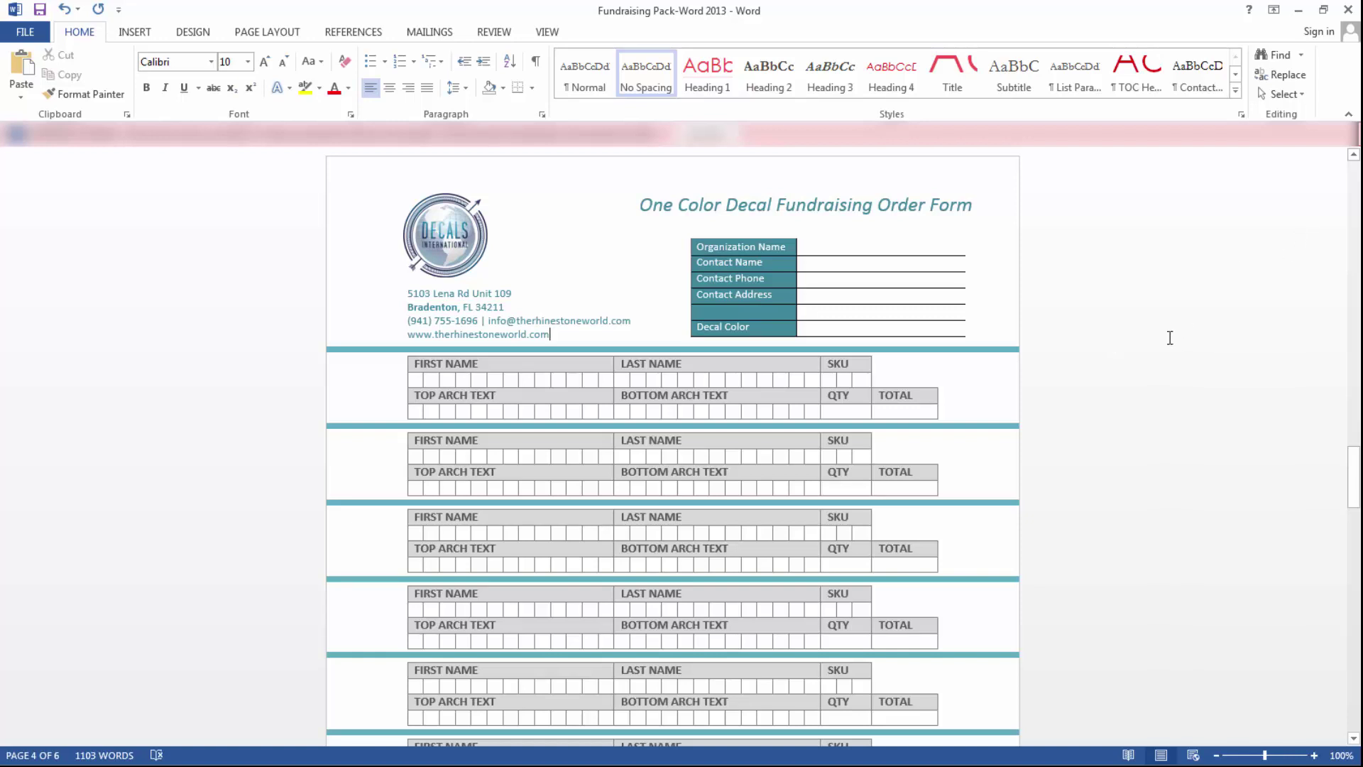
scroll(987, 429, "down", 10)
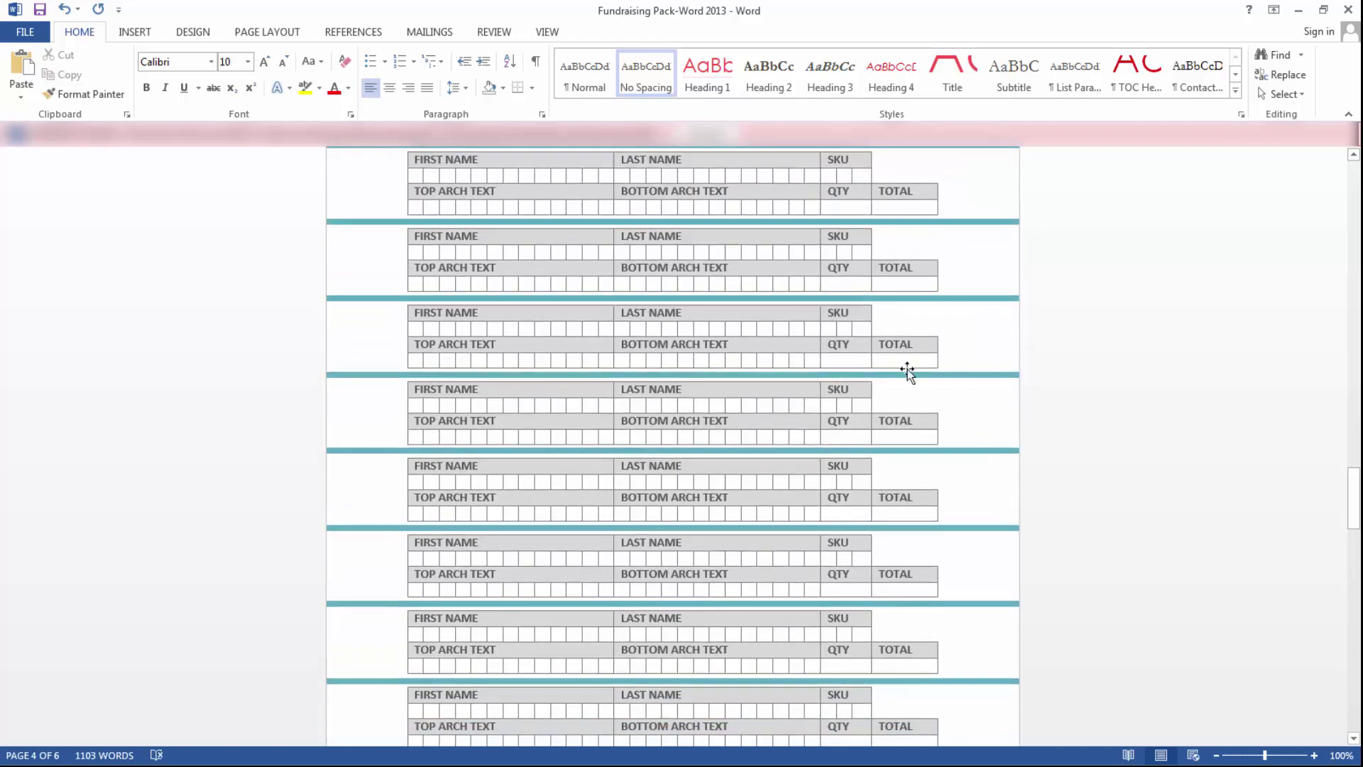
scroll(913, 359, "down", 14)
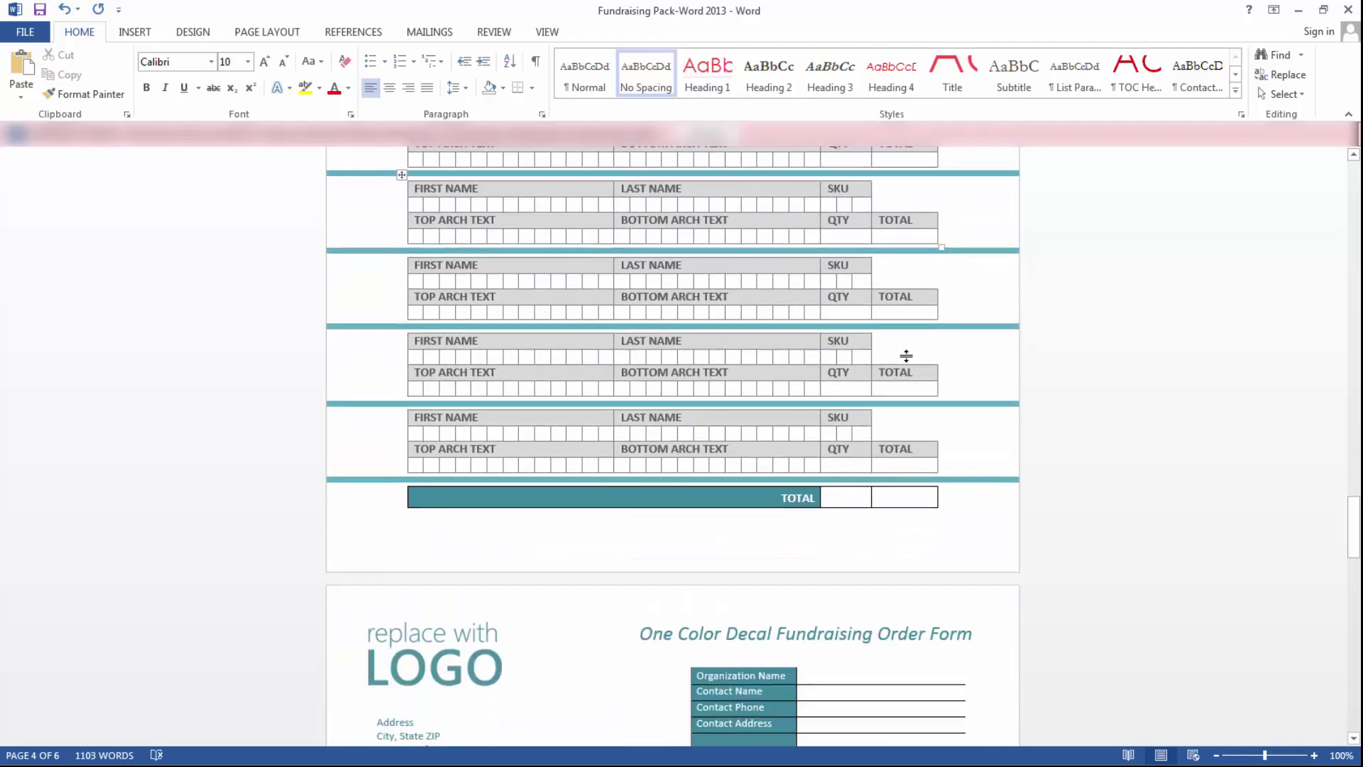
scroll(888, 348, "down", 4)
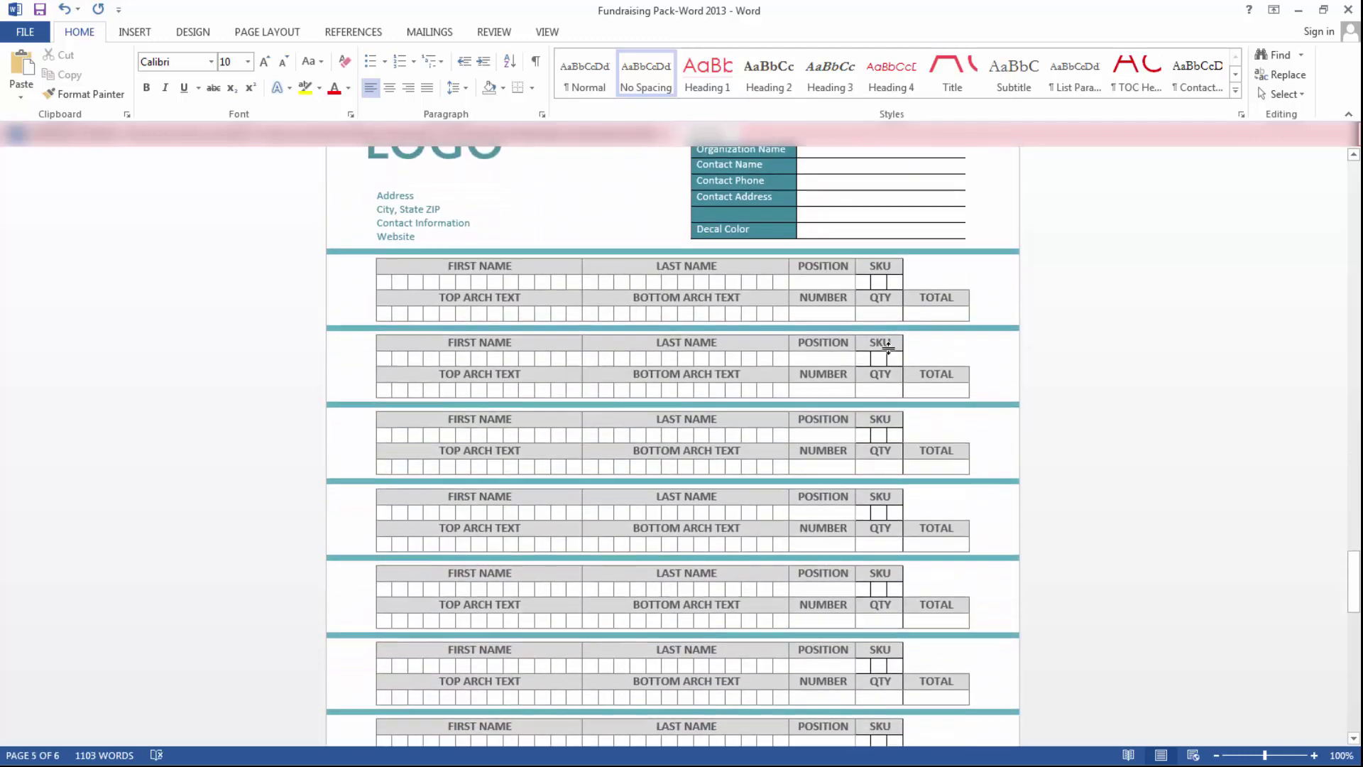
scroll(954, 469, "up", 16)
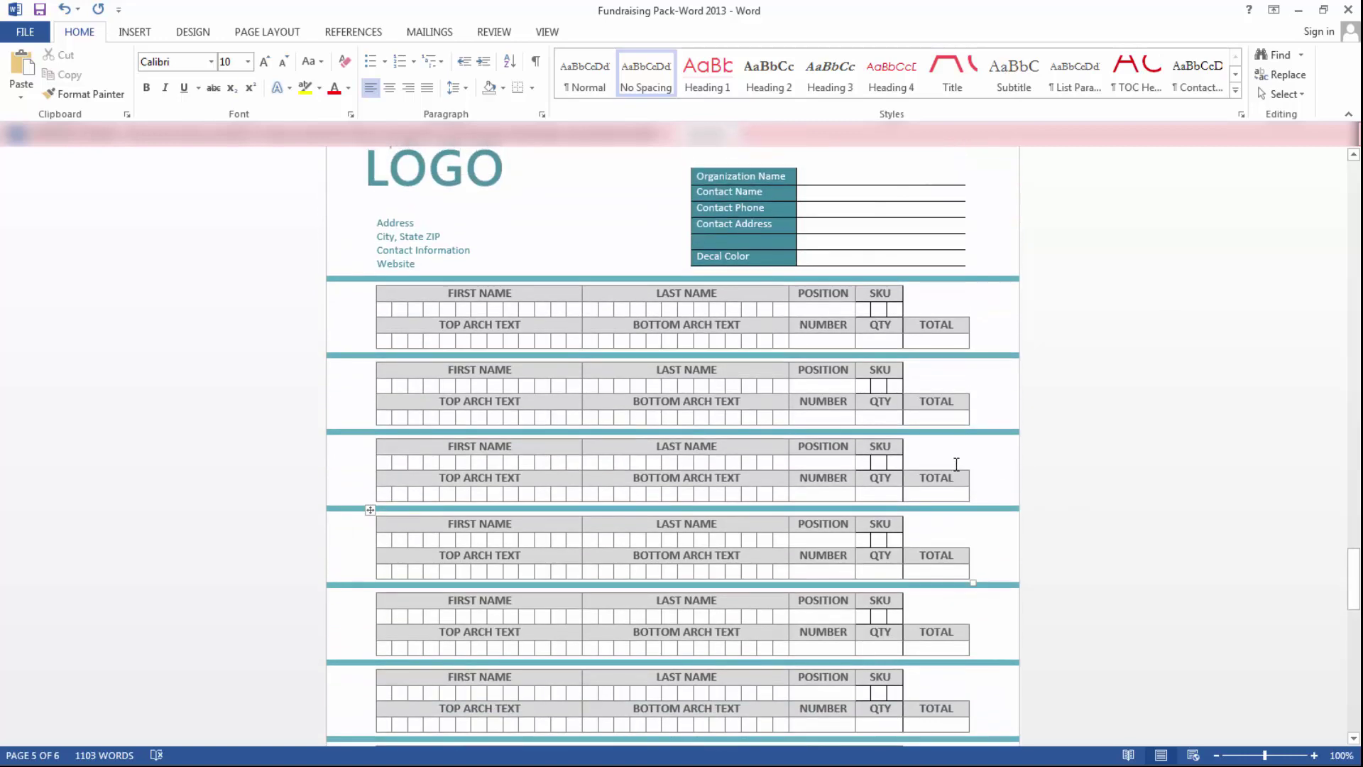
scroll(806, 419, "up", 10)
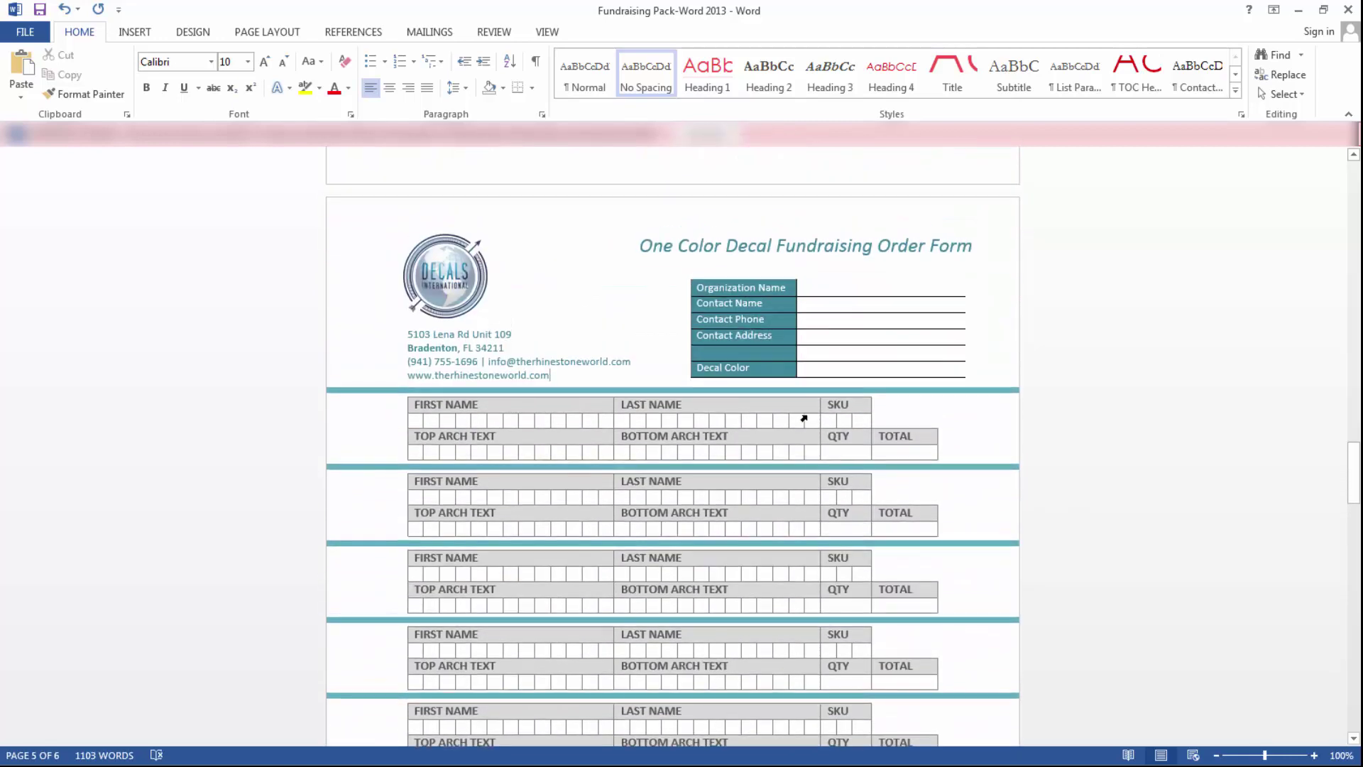
scroll(770, 414, "up", 4)
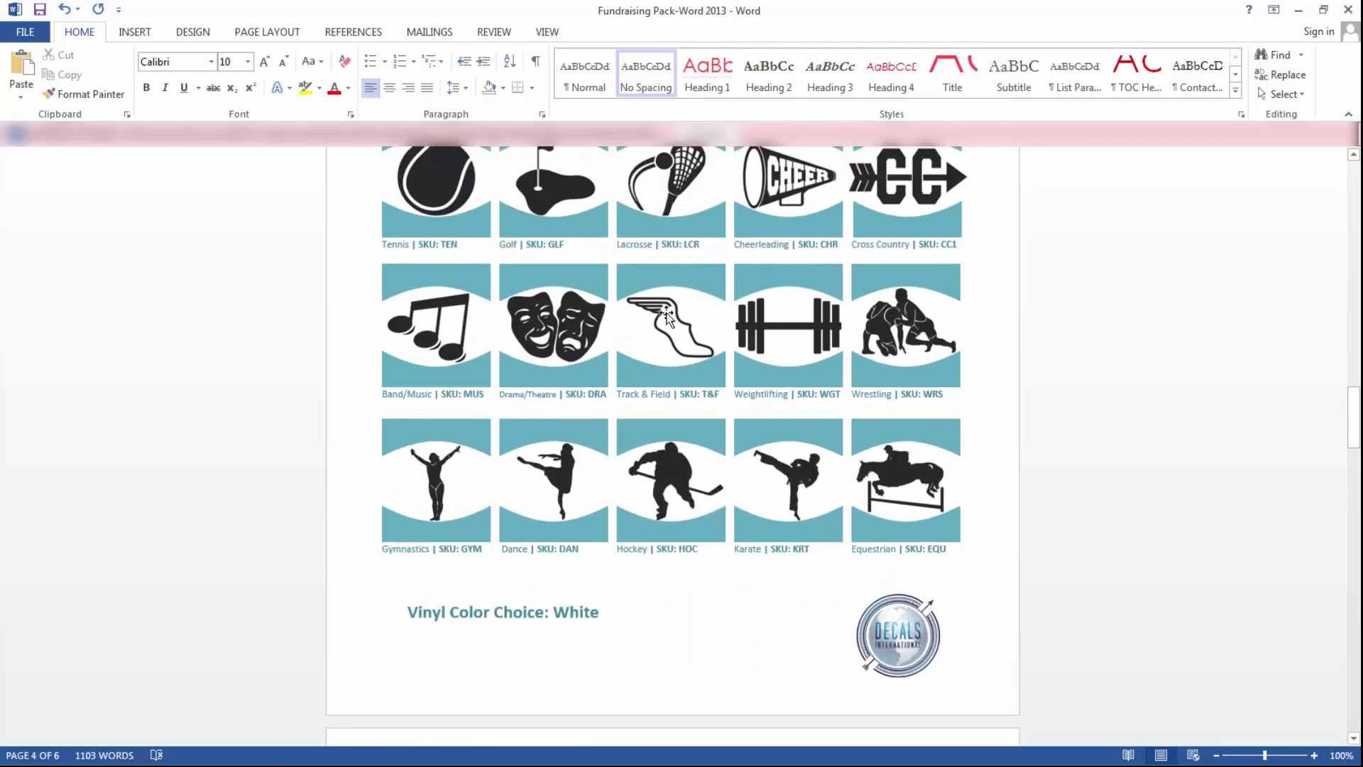
scroll(916, 496, "down", 20)
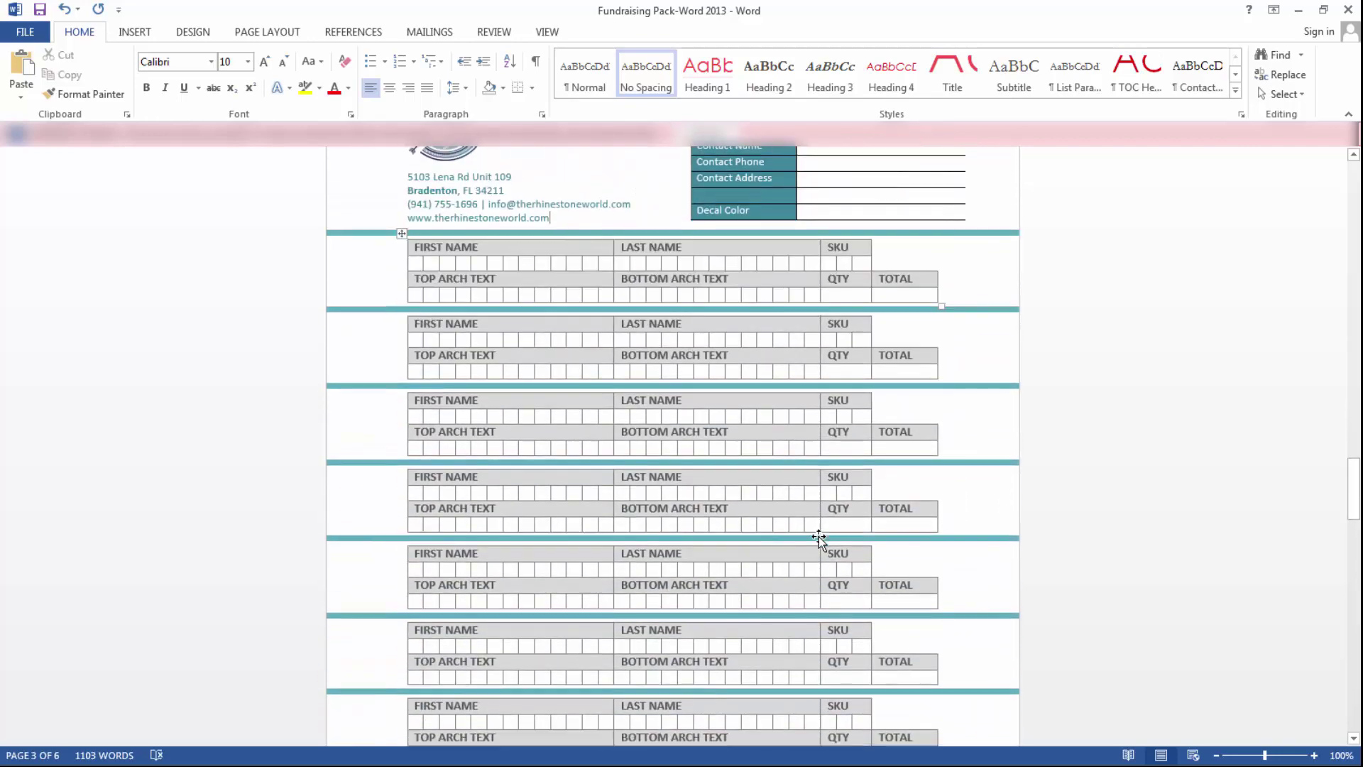
scroll(813, 550, "down", 15)
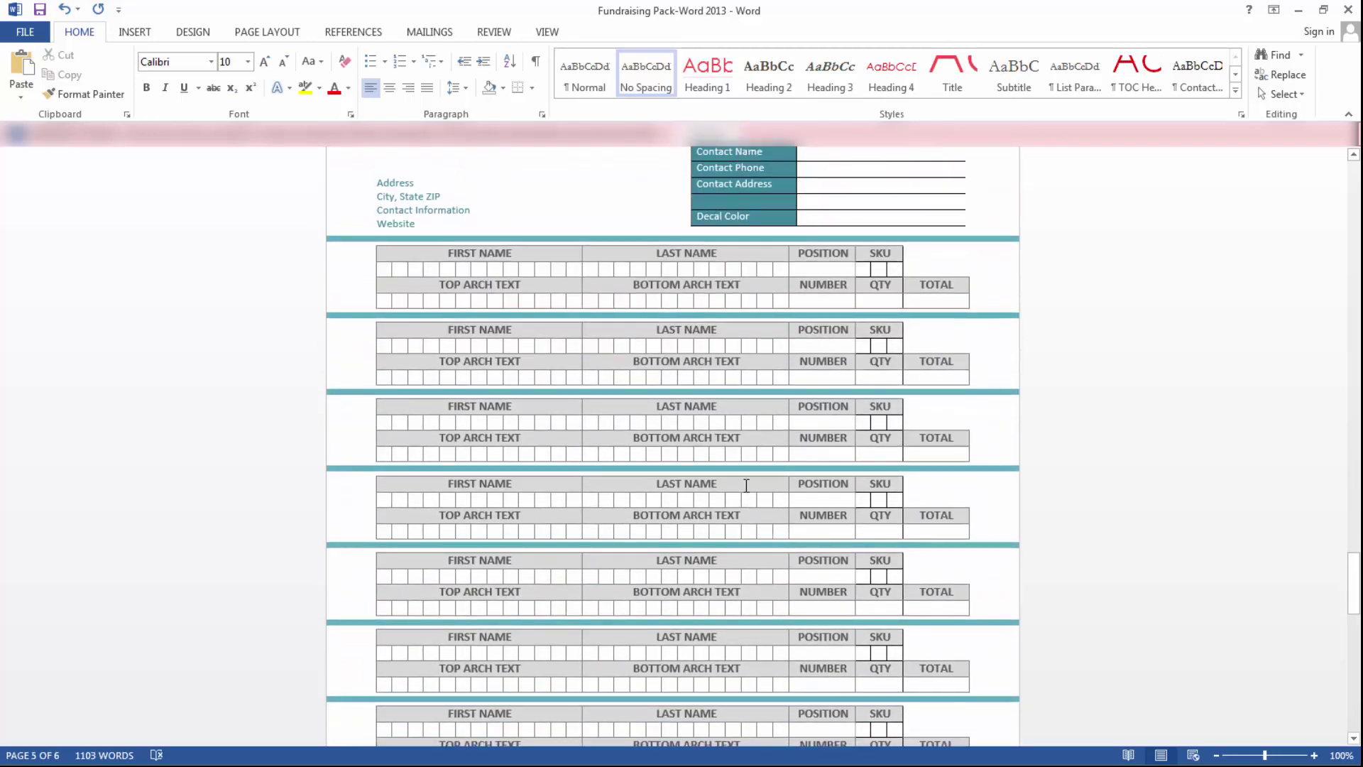
scroll(673, 454, "down", 1)
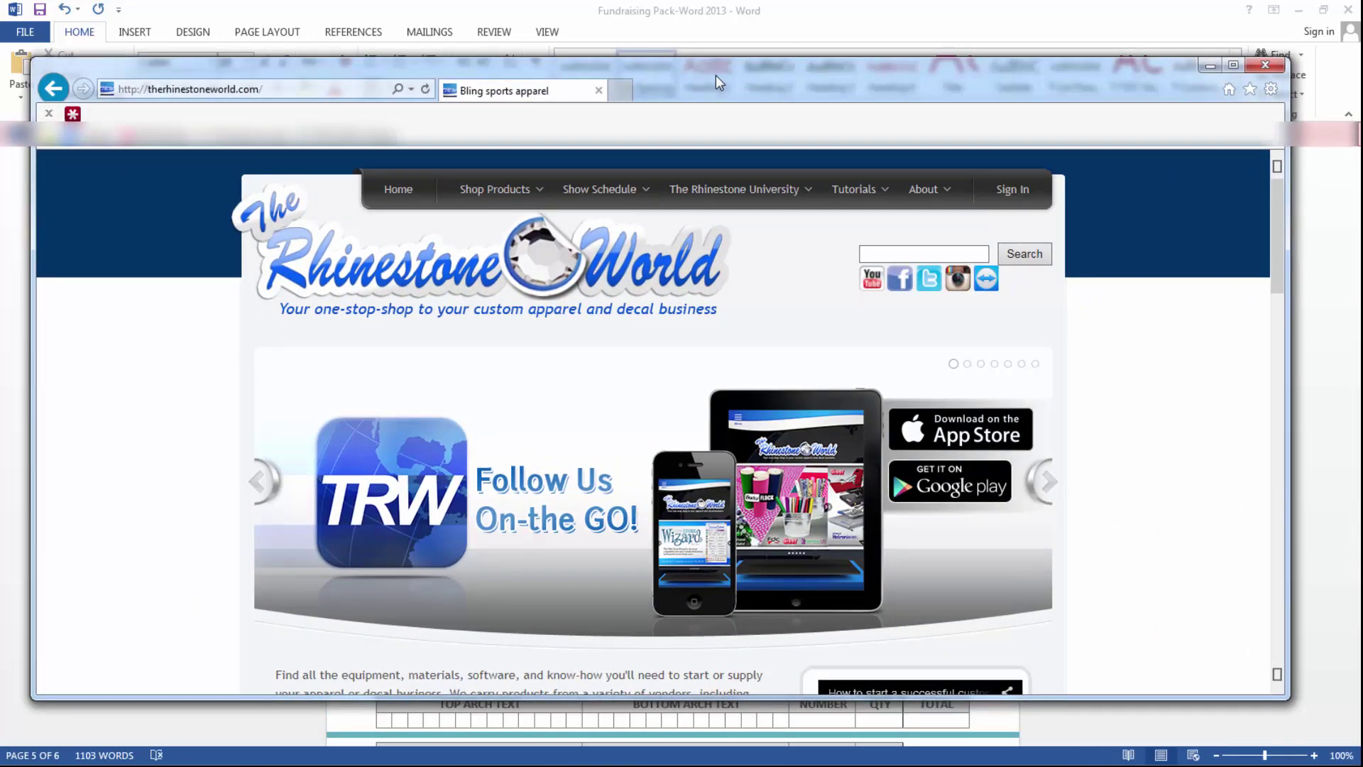
- Maximize Internet Explorer and browse Design Downloads to the TRW Magic Template Packages category
double_click(716, 75)
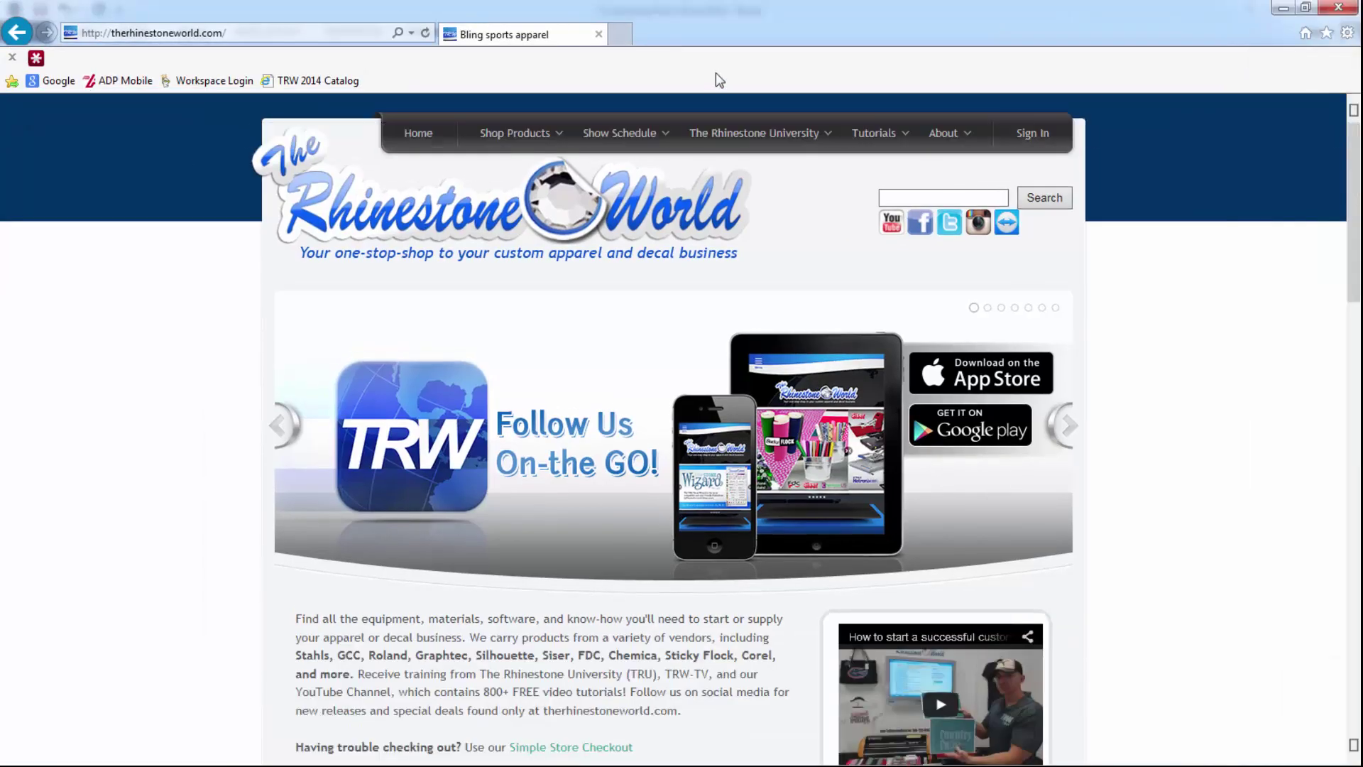
mouse_move(501, 147)
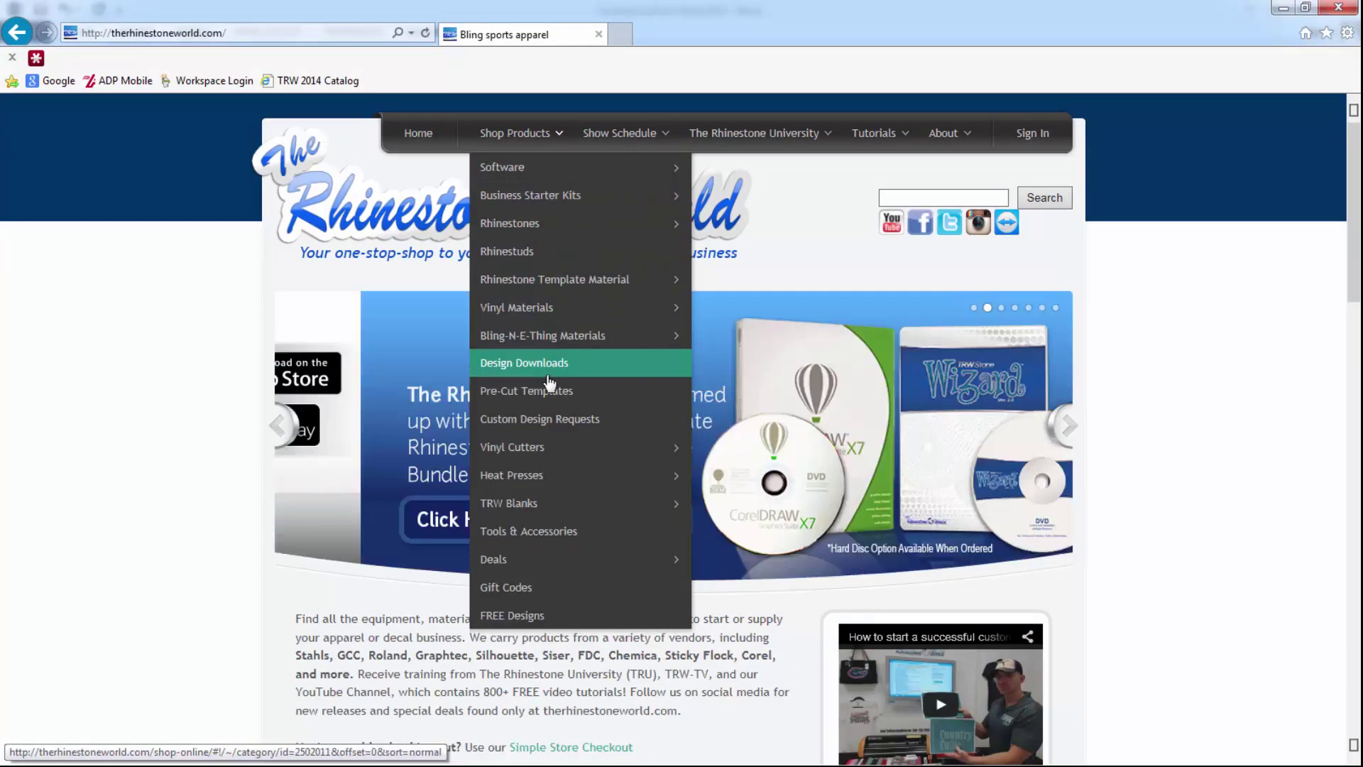
left_click(545, 369)
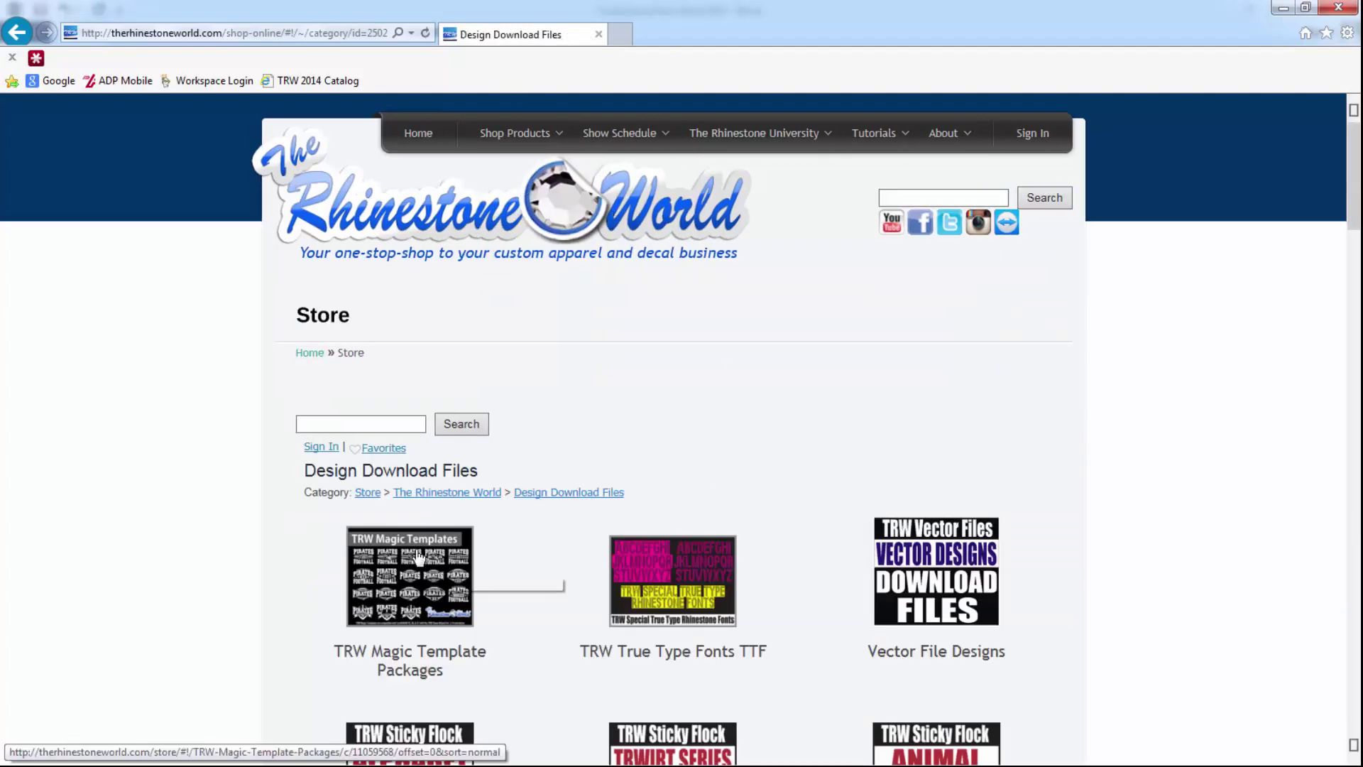
scroll(412, 558, "down", 3)
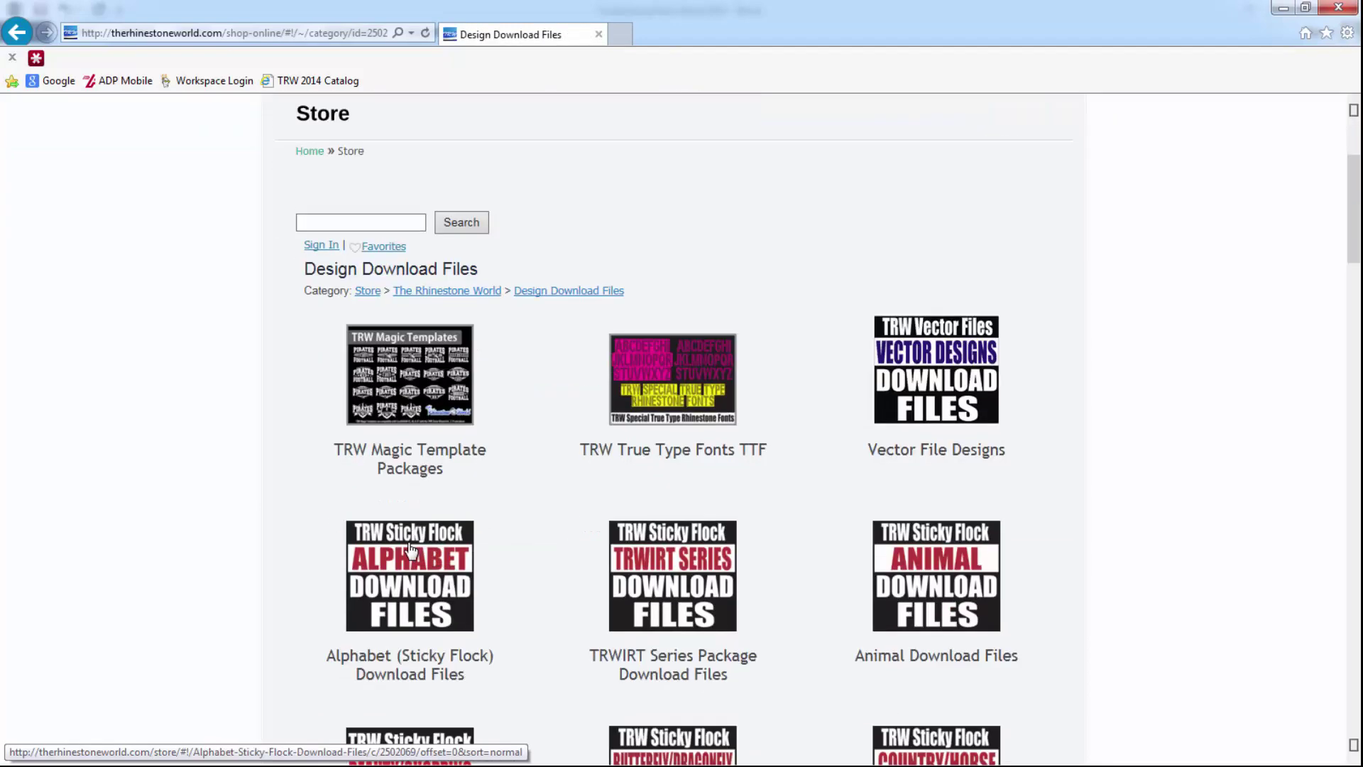
left_click(410, 408)
- Open the Baseball Decal Magic Templates Vol. 1 product and restore the browser to a smaller window
scroll(753, 519, "down", 6)
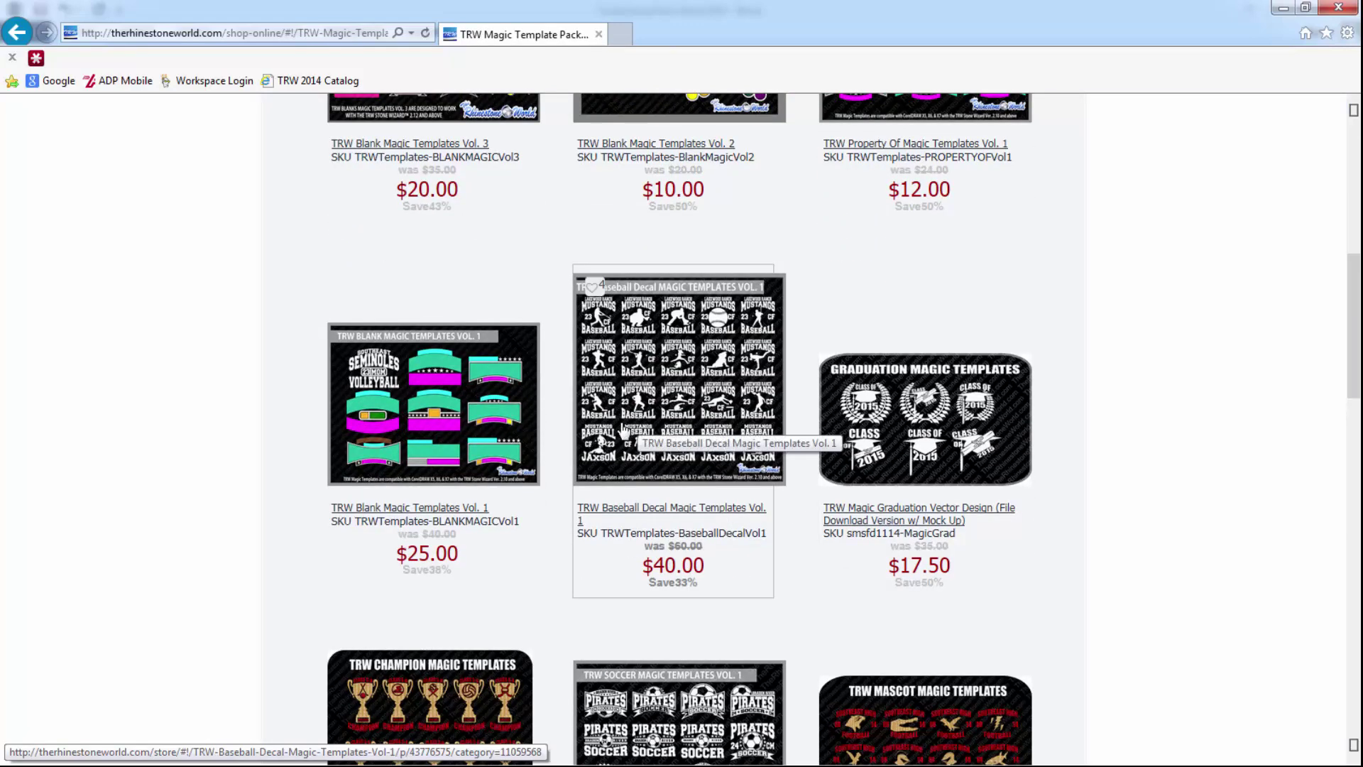
left_click(624, 431)
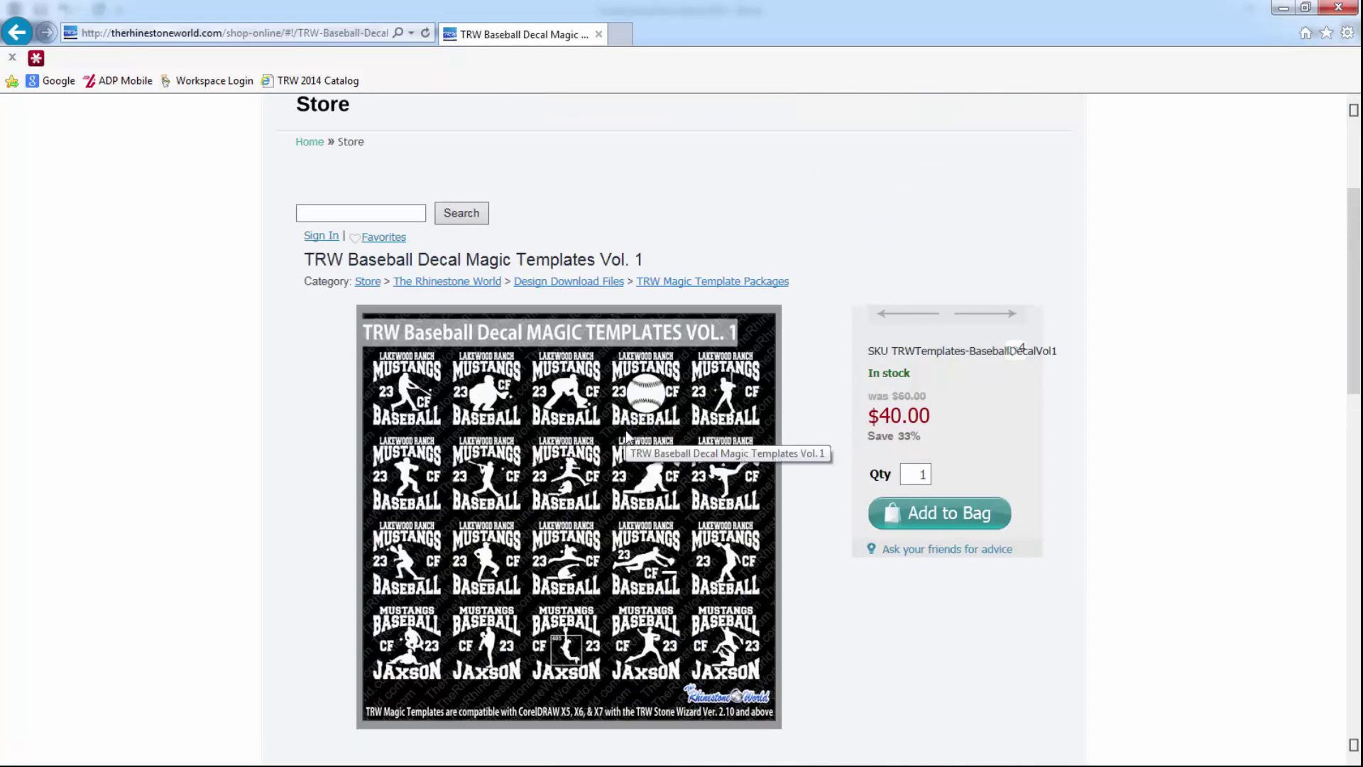
scroll(626, 434, "down", 3)
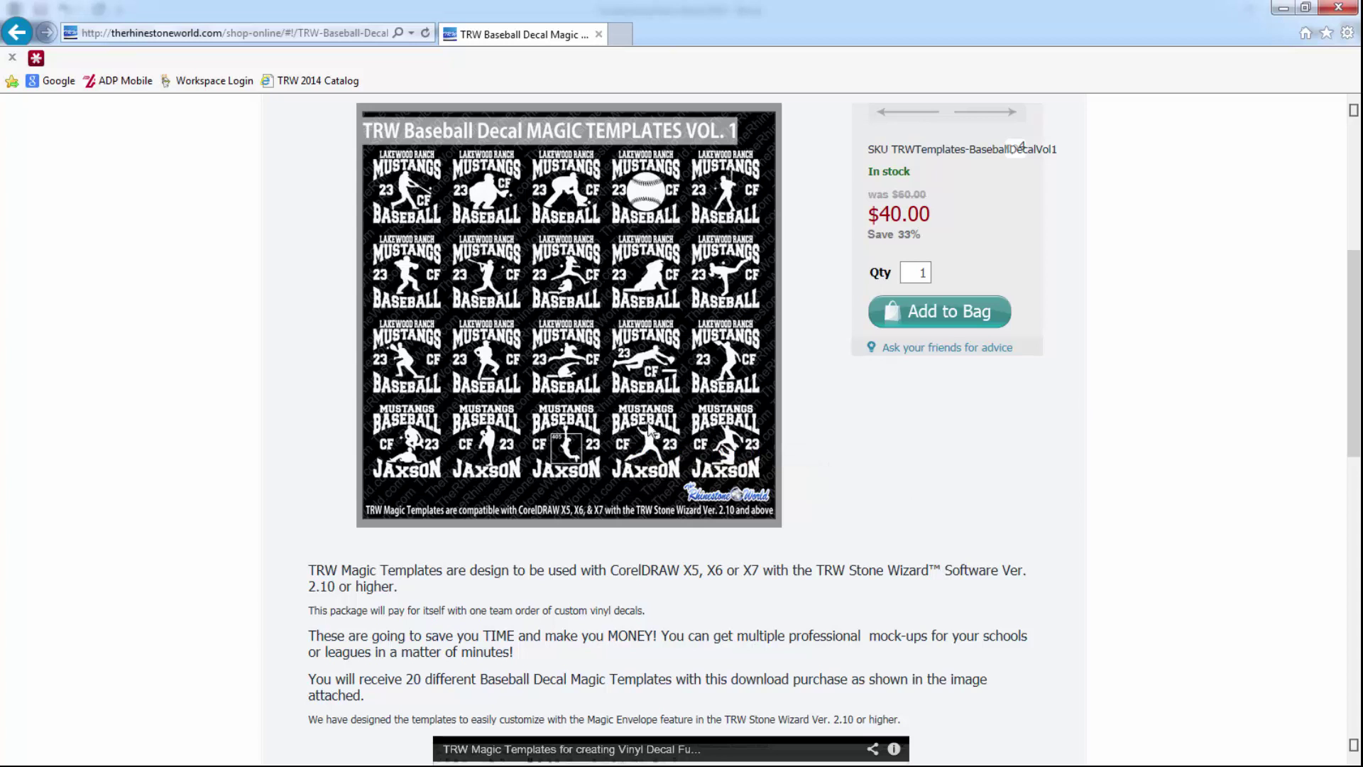
double_click(850, 23)
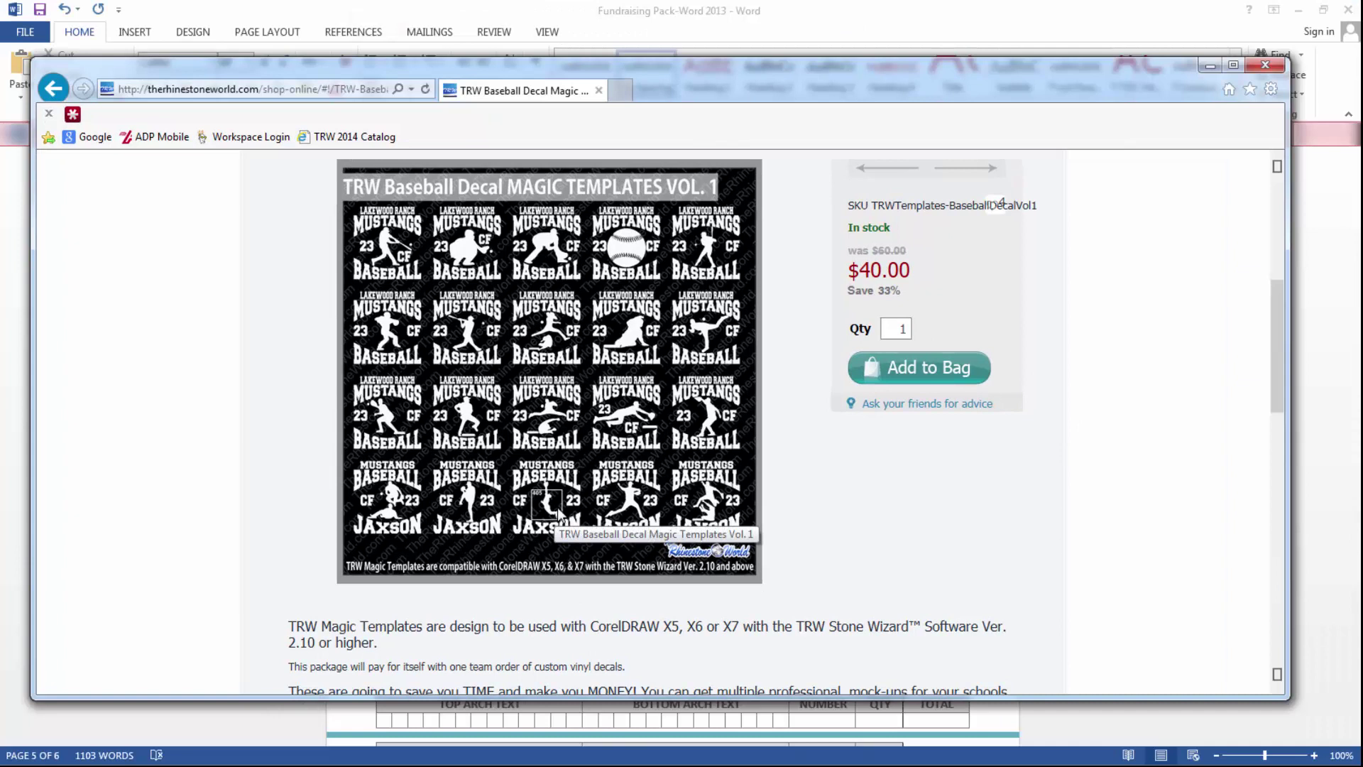
- Dock the browser right and Word left to compare the SKU, then maximize Word again
key("super+Right")
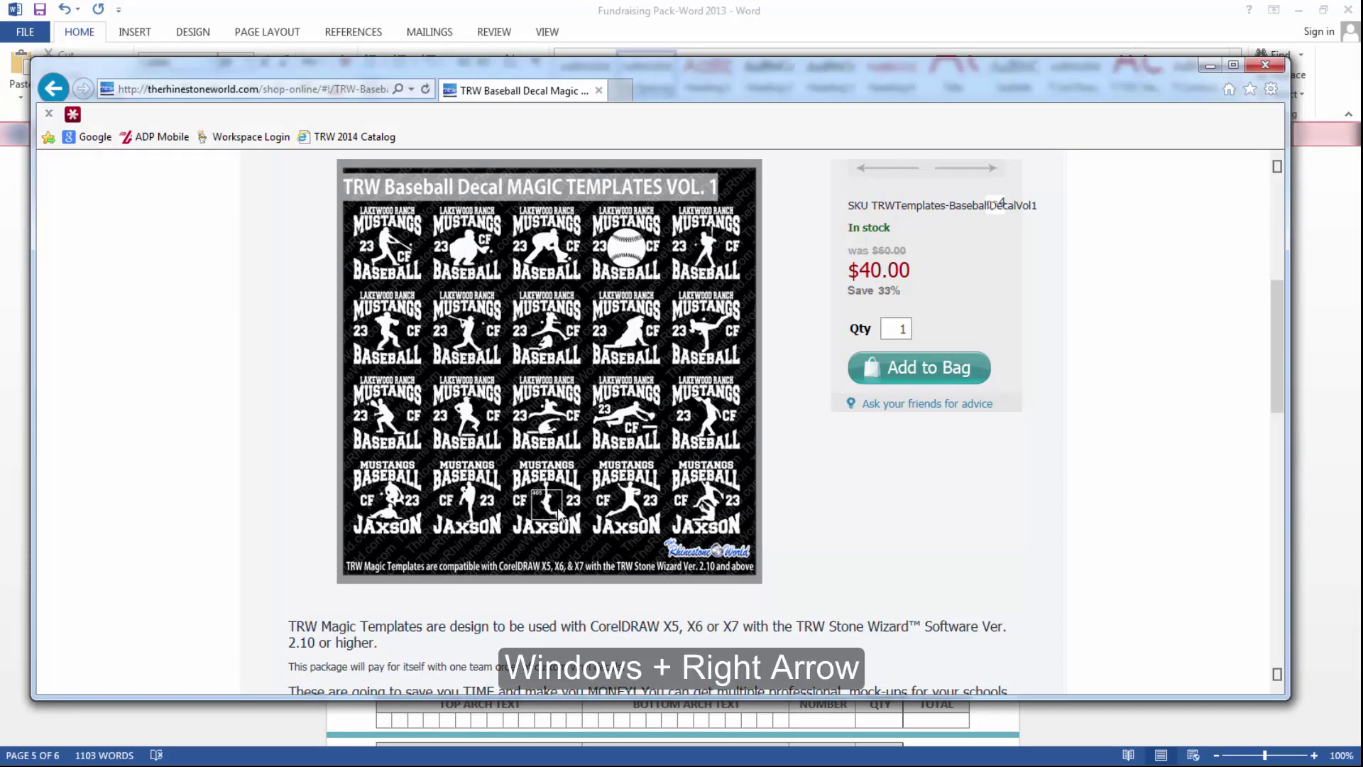
key("super+Right")
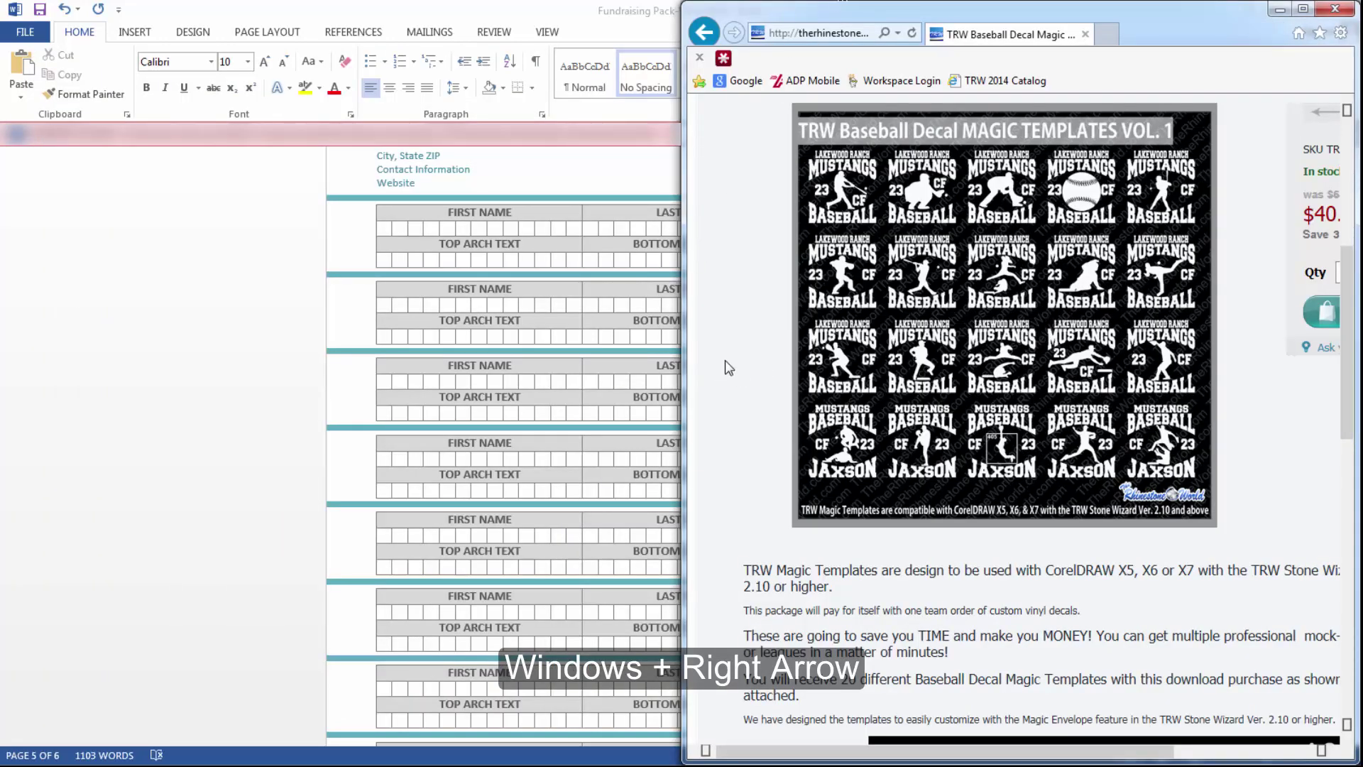
left_click(595, 20)
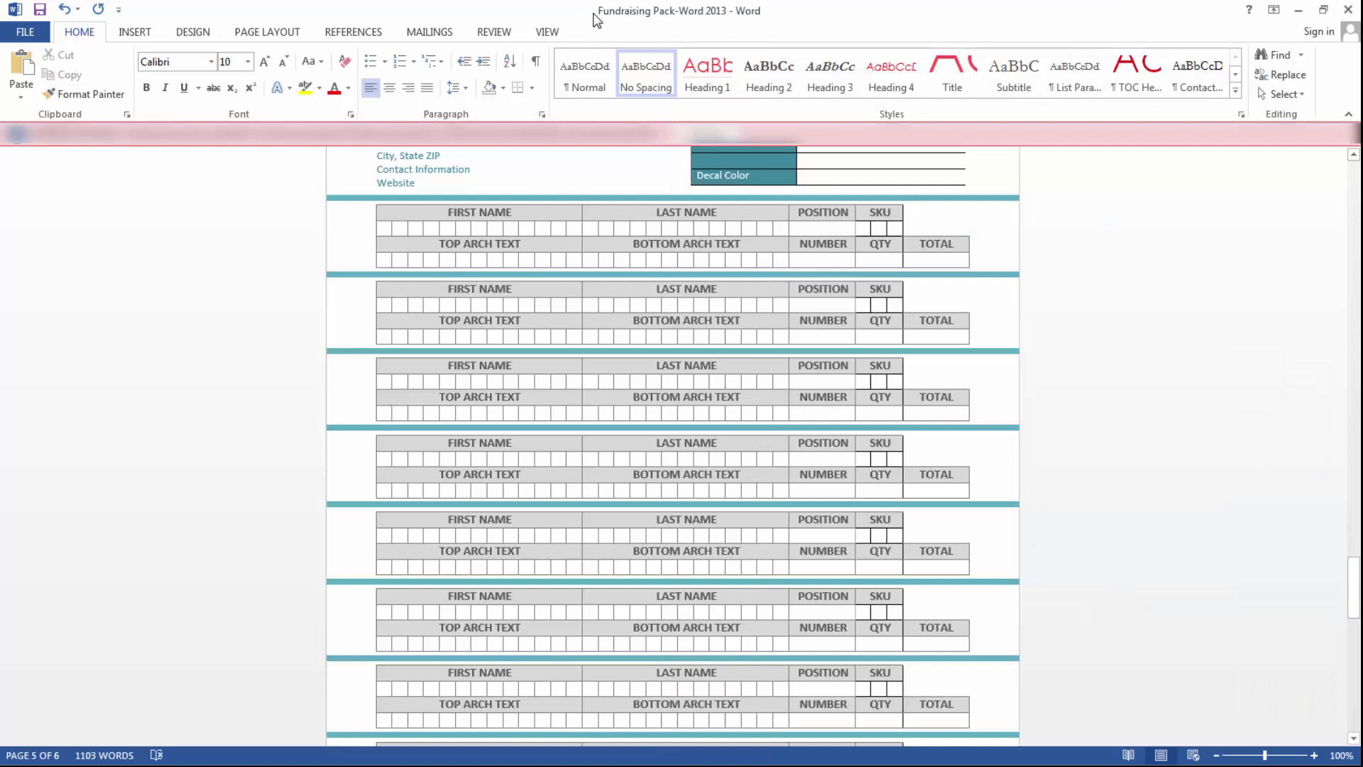
key("super+Left")
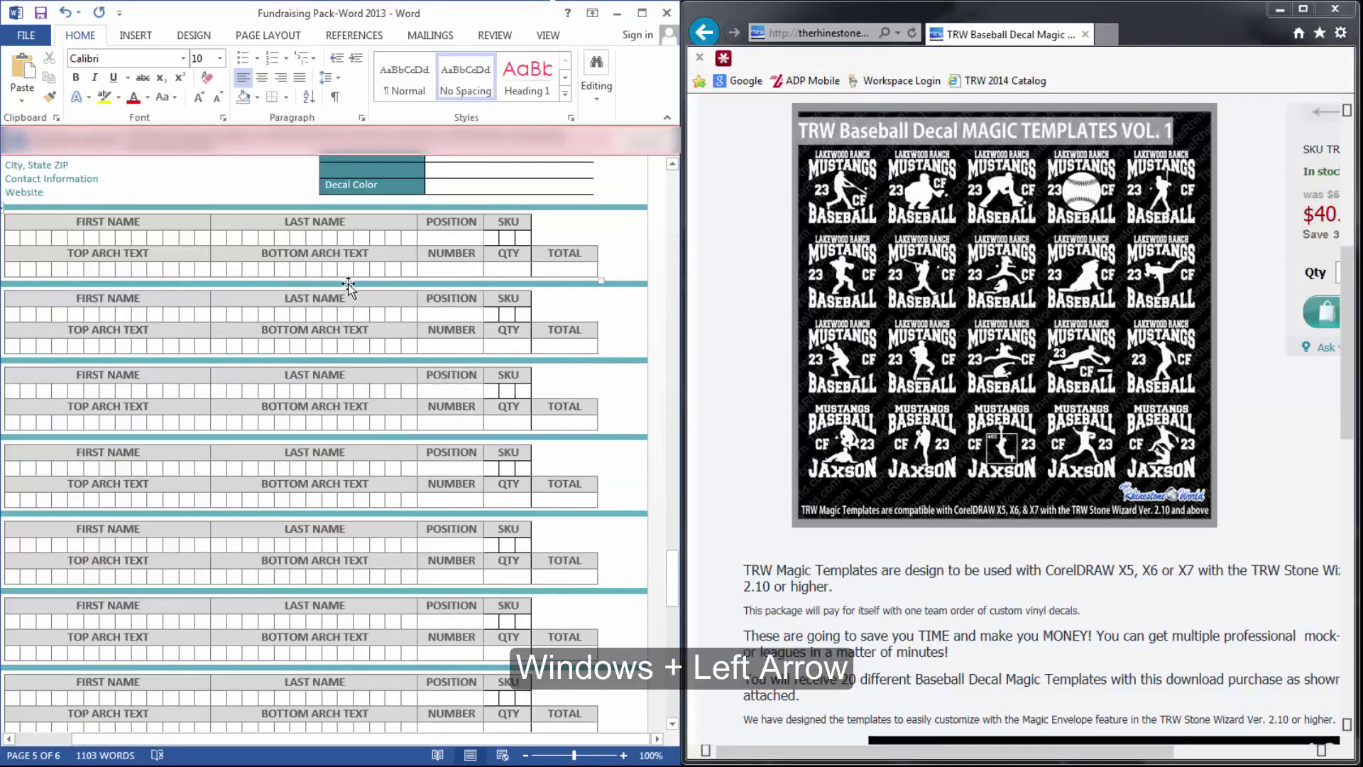
scroll(447, 234, "up", 5)
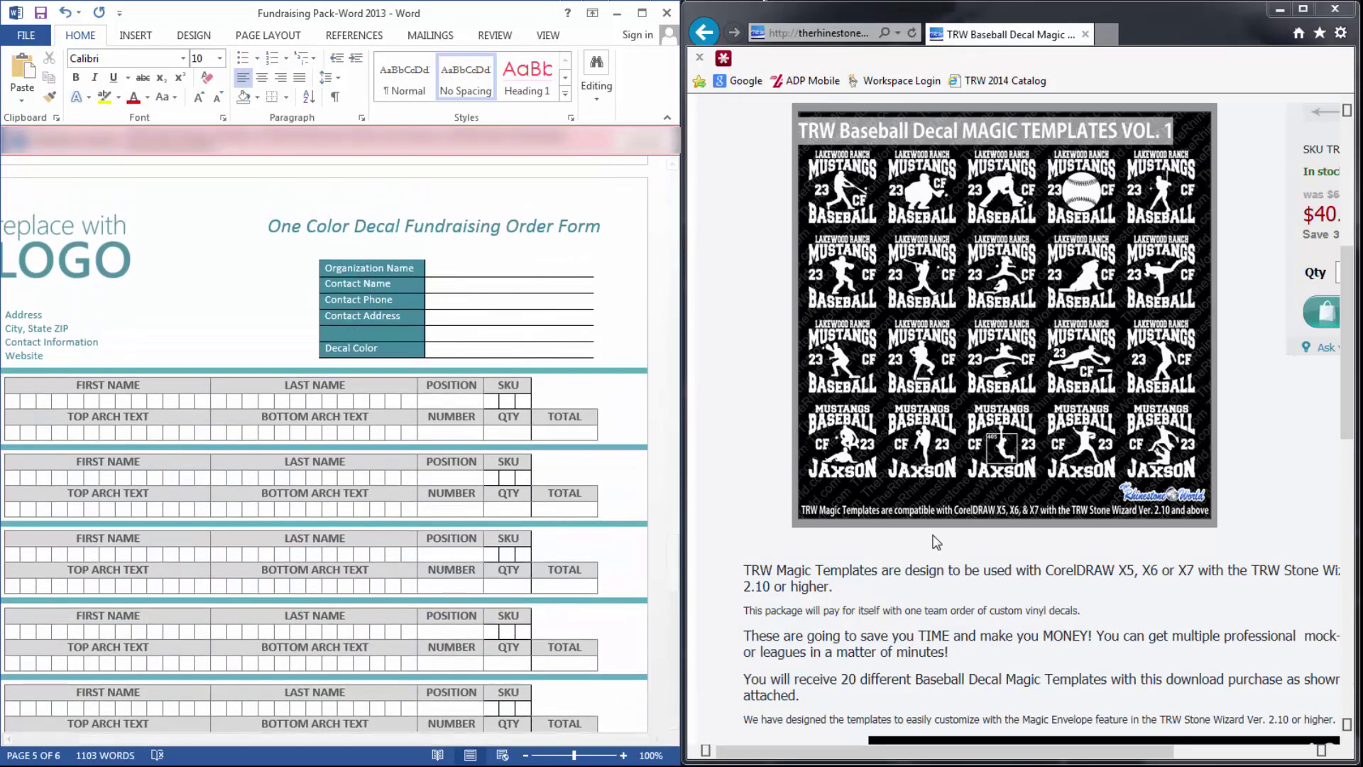
scroll(545, 330, "down", 1)
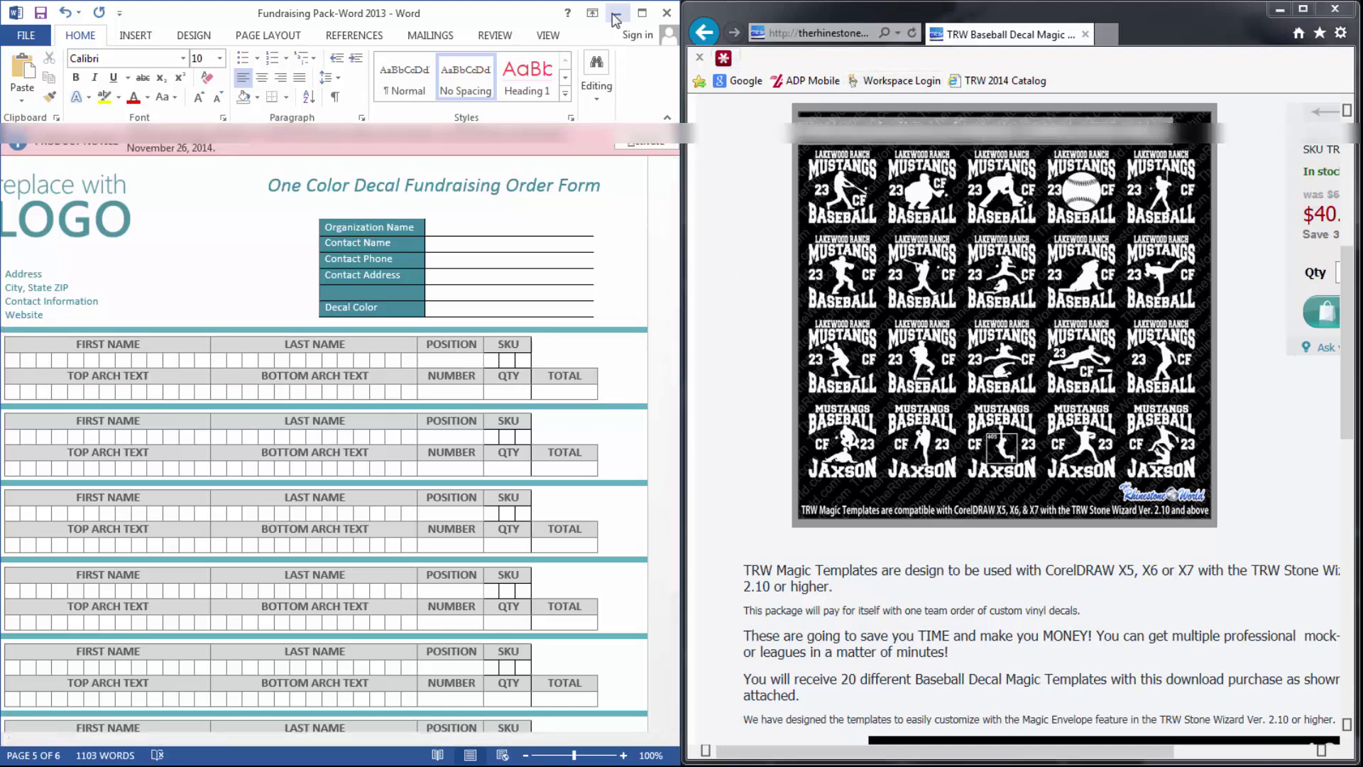
left_click(641, 14)
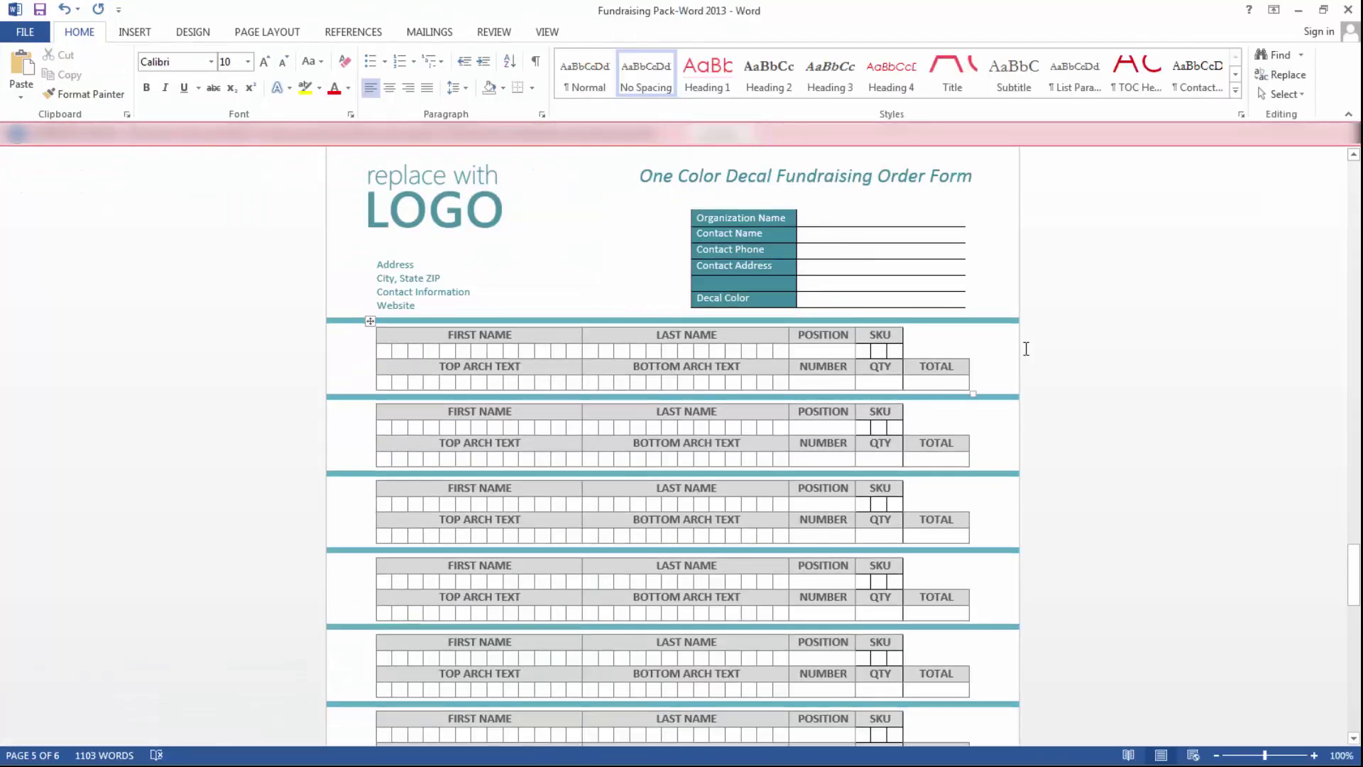
- Scroll through the fundraising pack to the Vinyl Decal Application Instructions page
scroll(1099, 402, "up", 20)
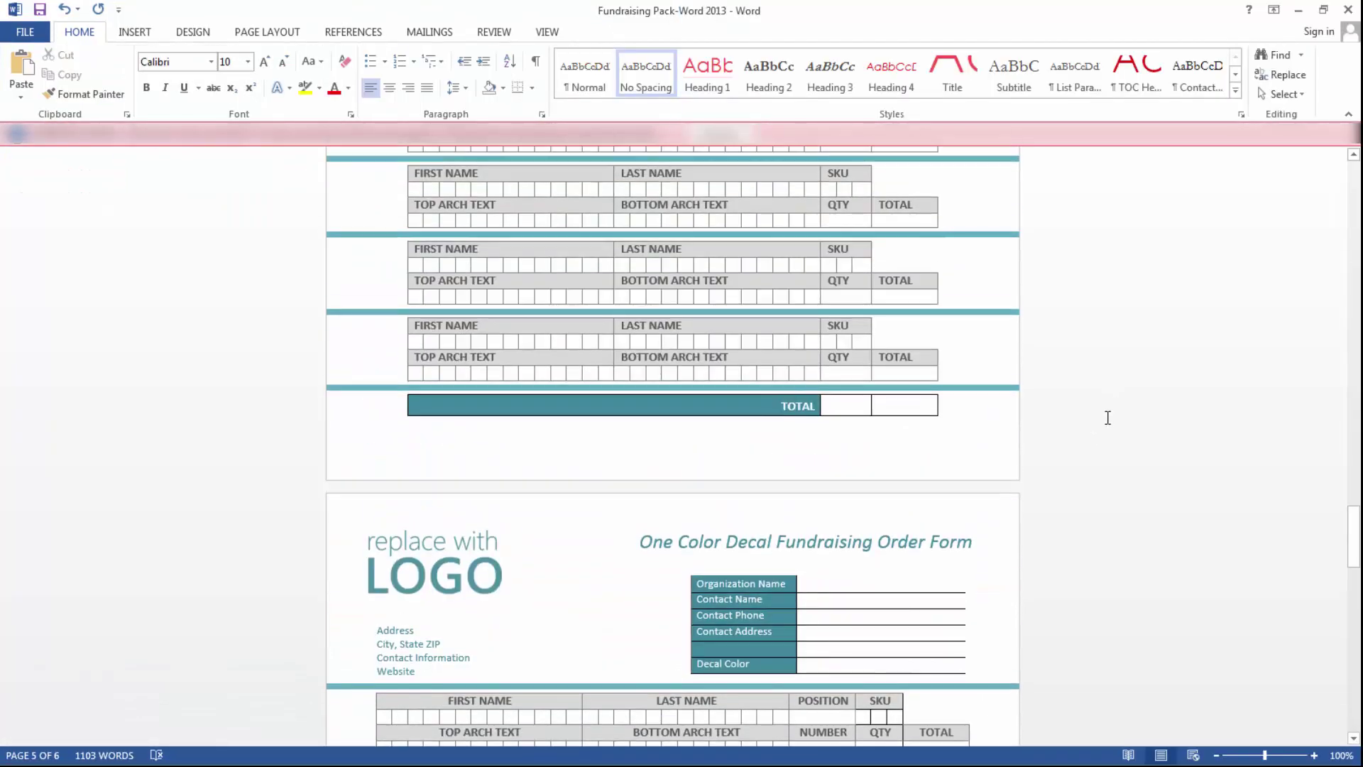
scroll(927, 375, "up", 6)
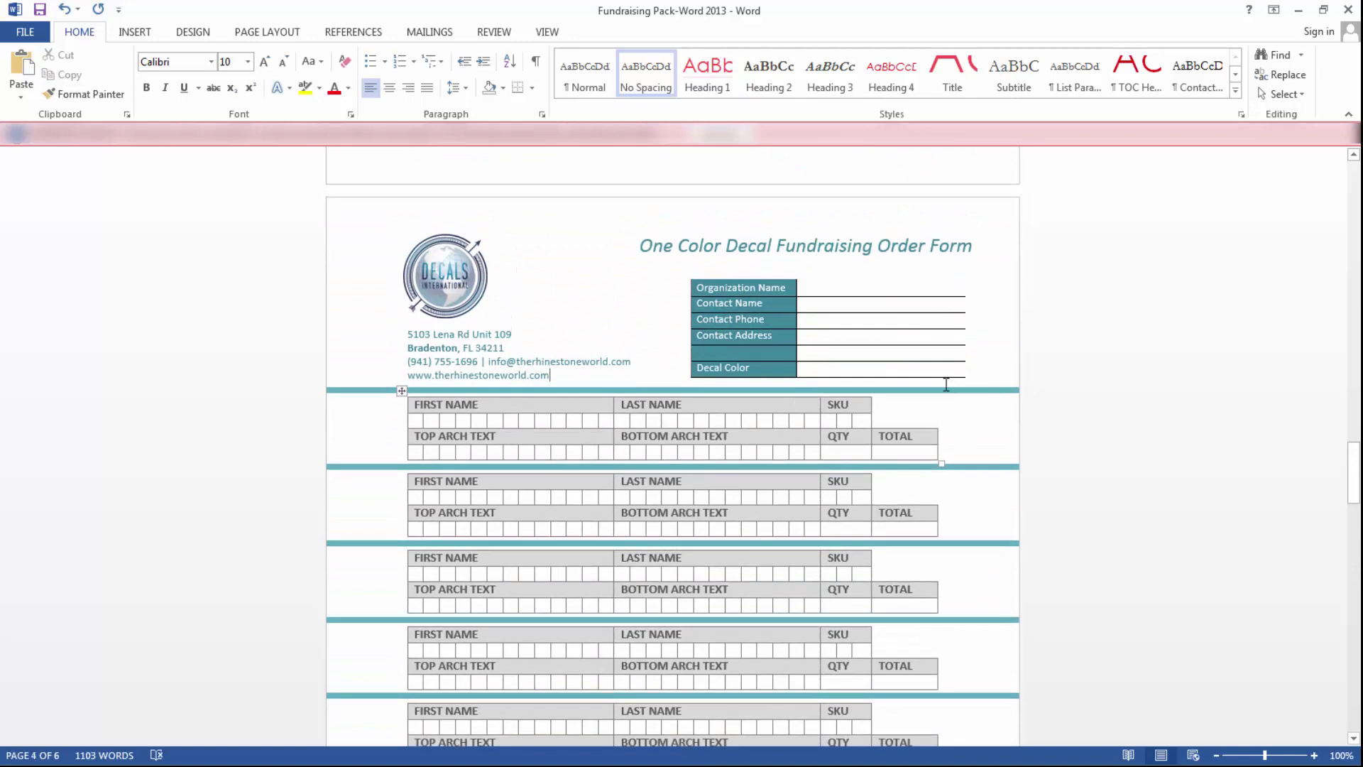
scroll(934, 389, "down", 1)
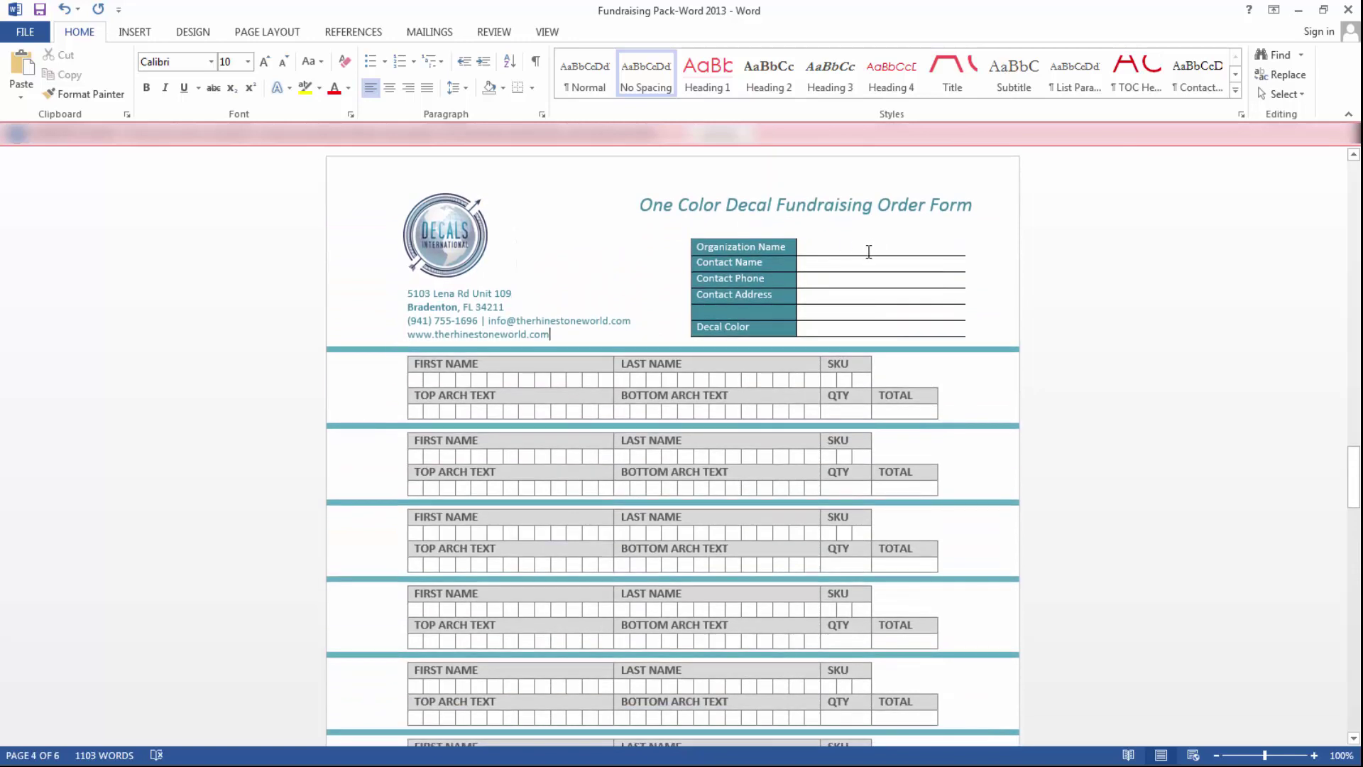
scroll(864, 251, "down", 8)
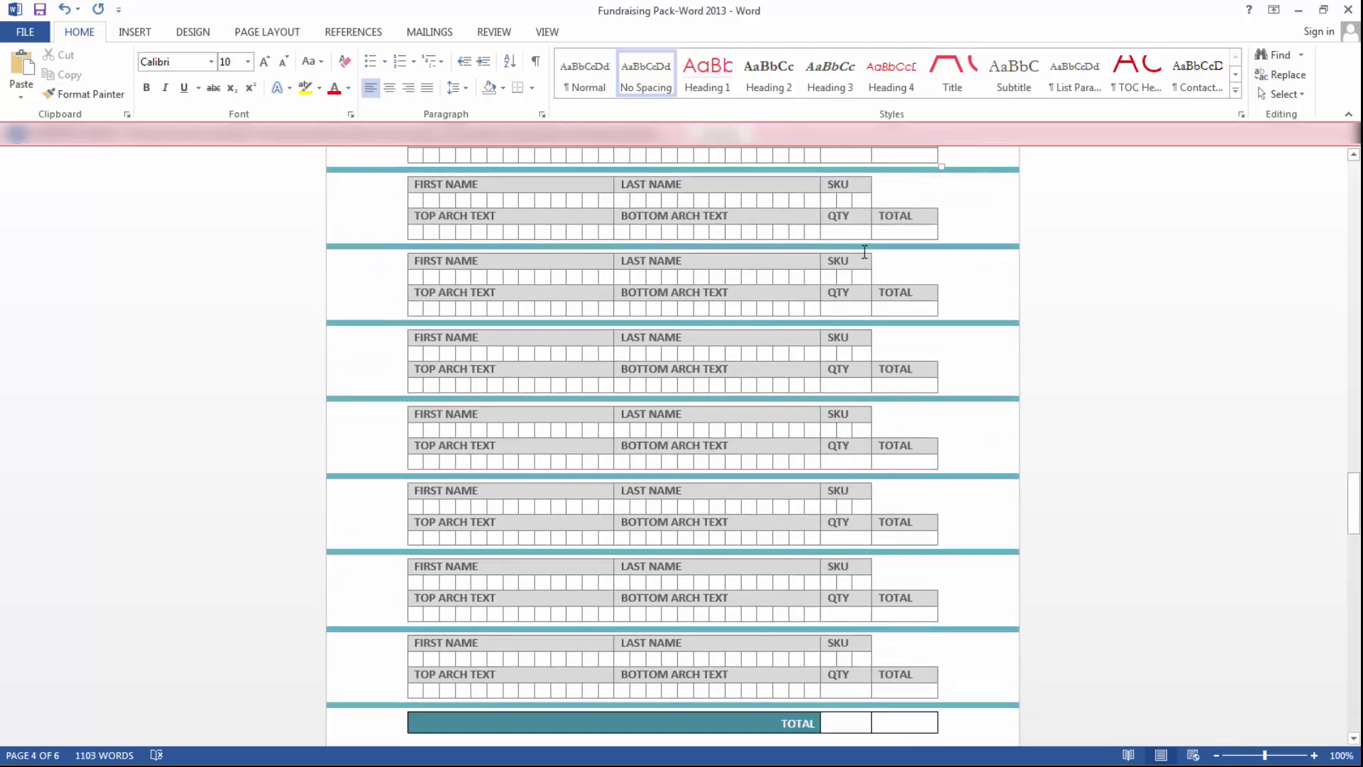
scroll(842, 315, "up", 5)
scroll(916, 433, "up", 3)
scroll(898, 419, "down", 10)
scroll(898, 430, "down", 15)
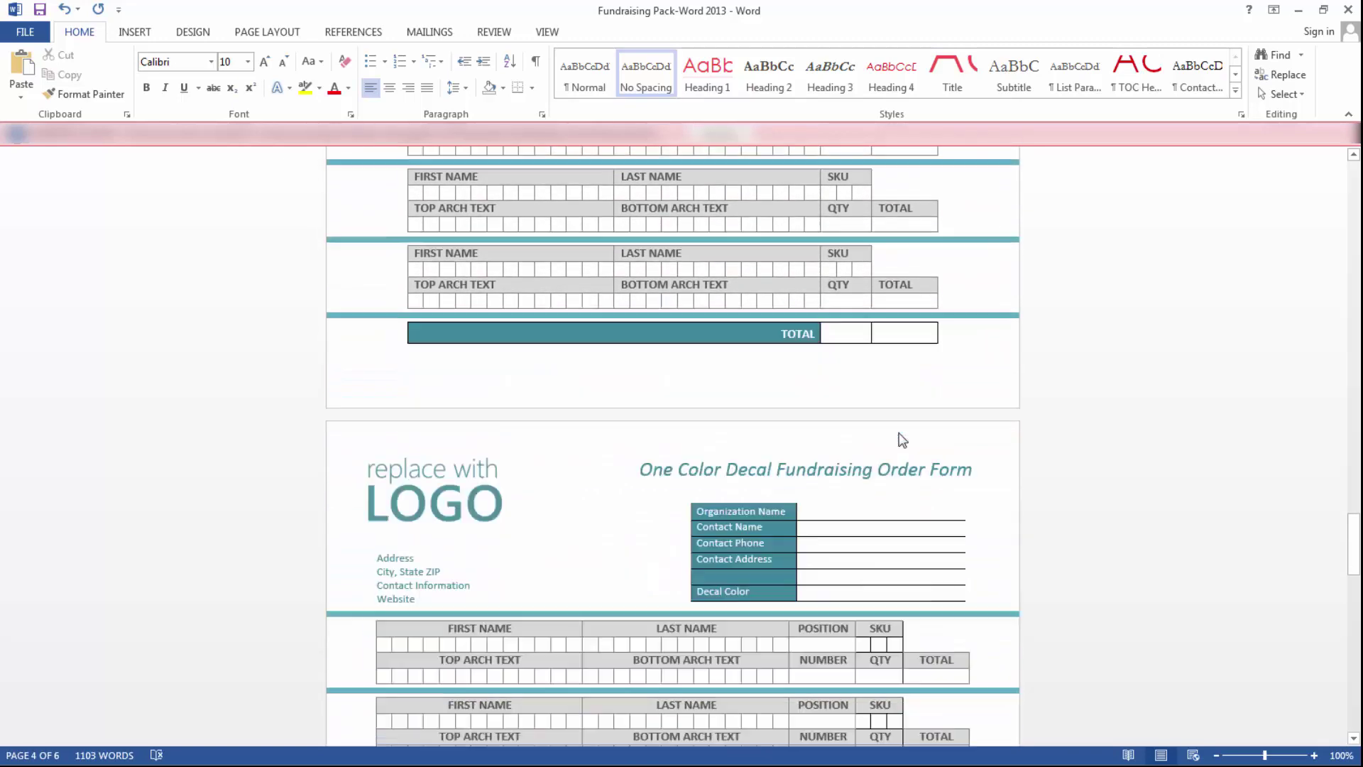
scroll(892, 428, "down", 3)
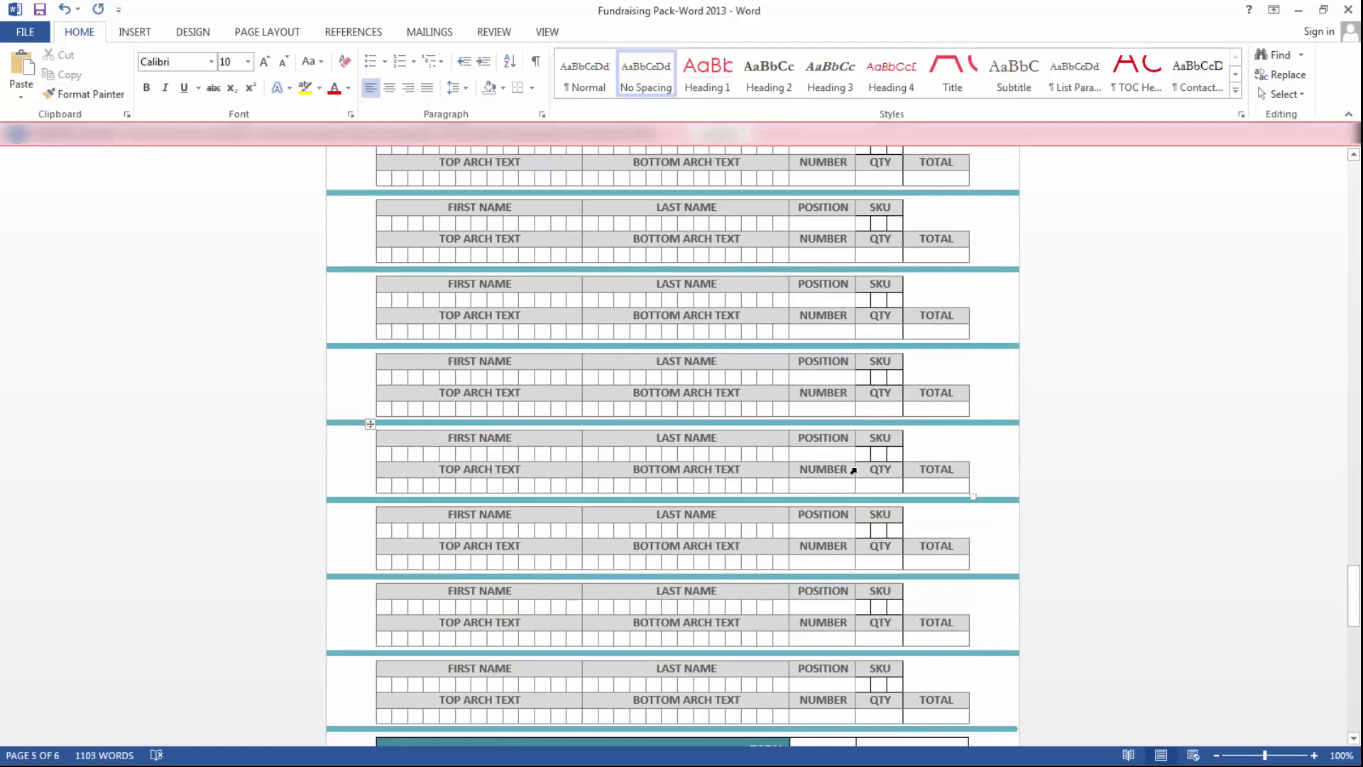
scroll(781, 451, "down", 1)
scroll(777, 432, "up", 4)
scroll(777, 437, "down", 3)
scroll(777, 437, "down", 15)
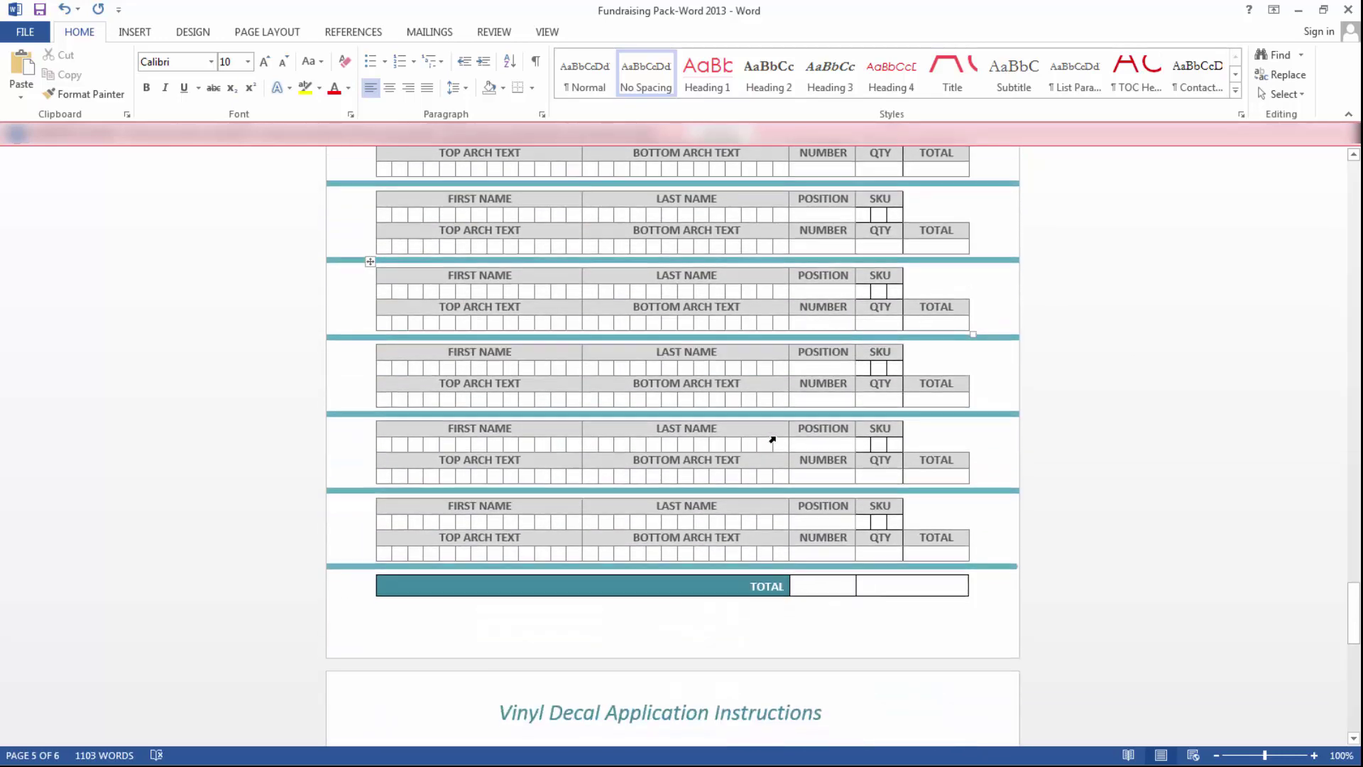
scroll(775, 434, "down", 10)
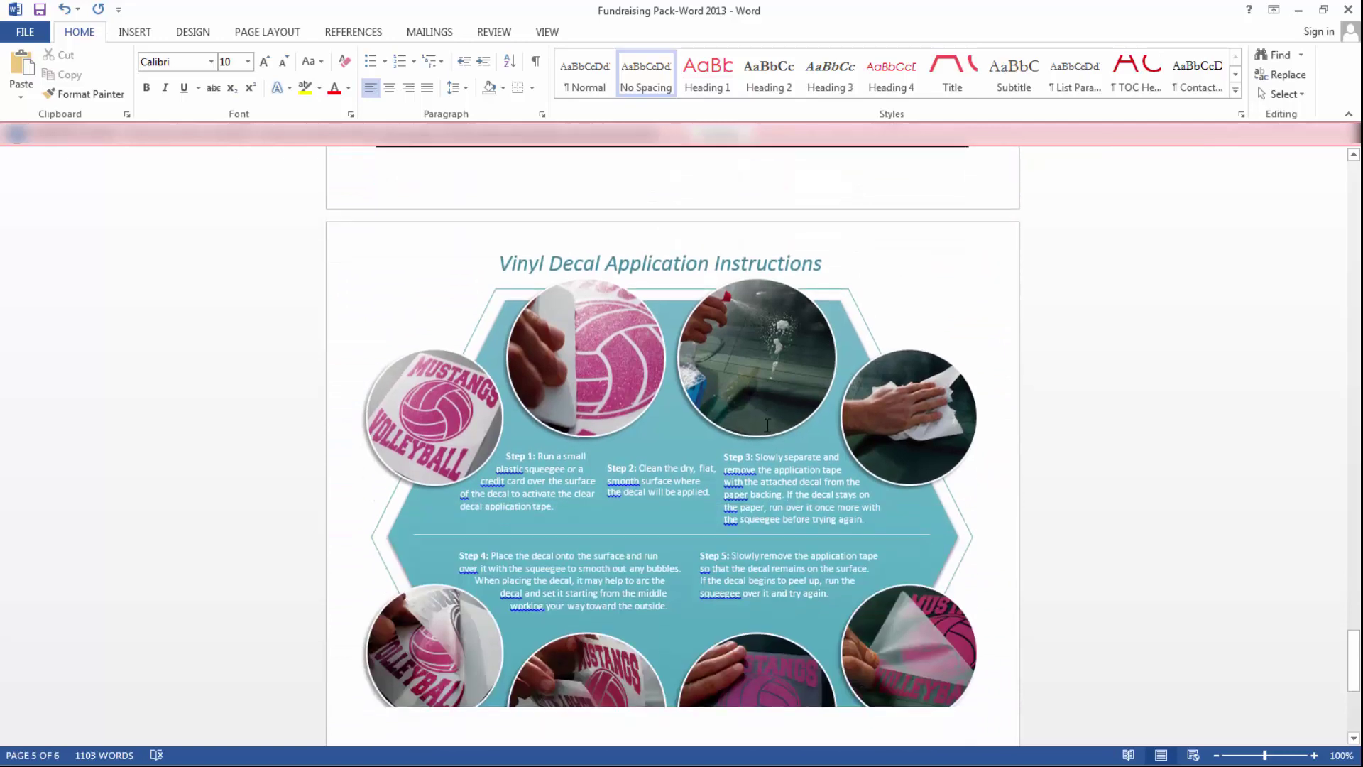
scroll(763, 417, "down", 1)
scroll(763, 418, "up", 4)
scroll(763, 418, "up", 3)
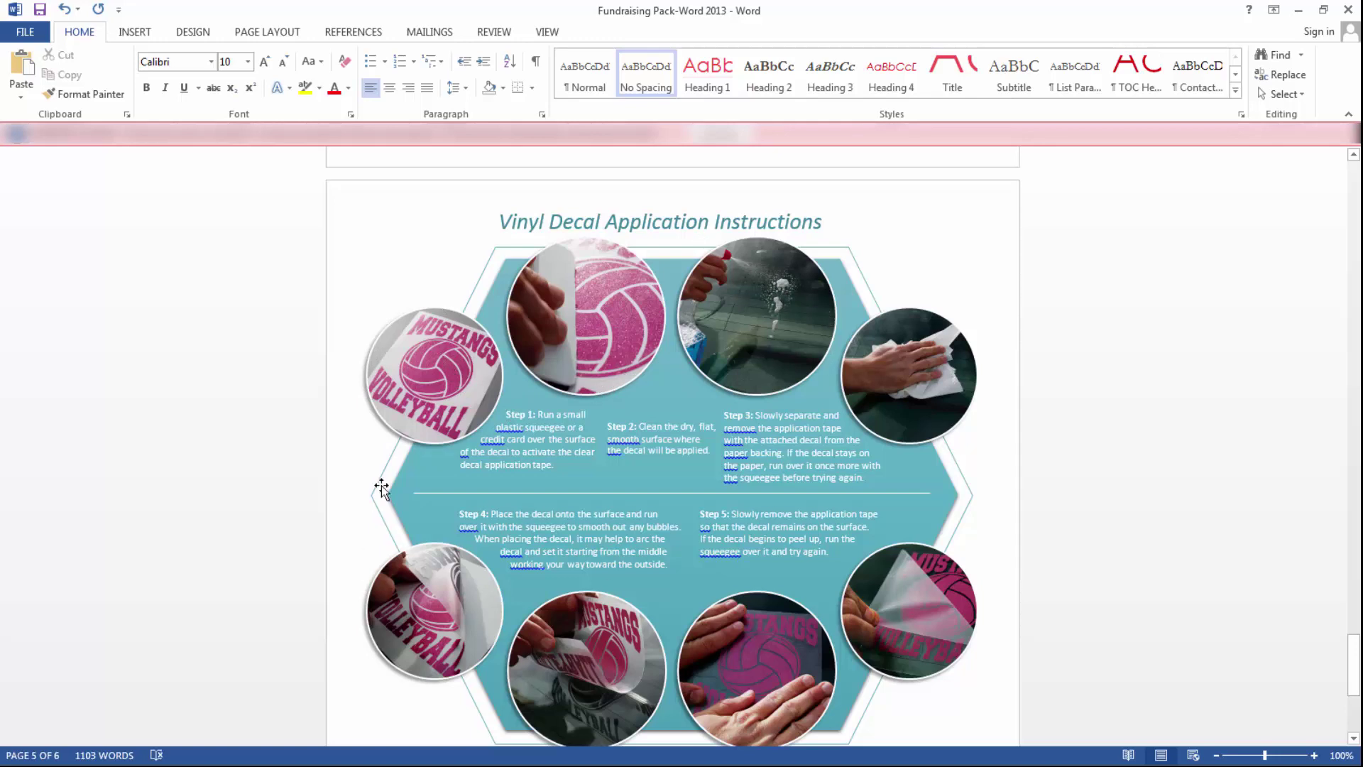
scroll(378, 509, "down", 2)
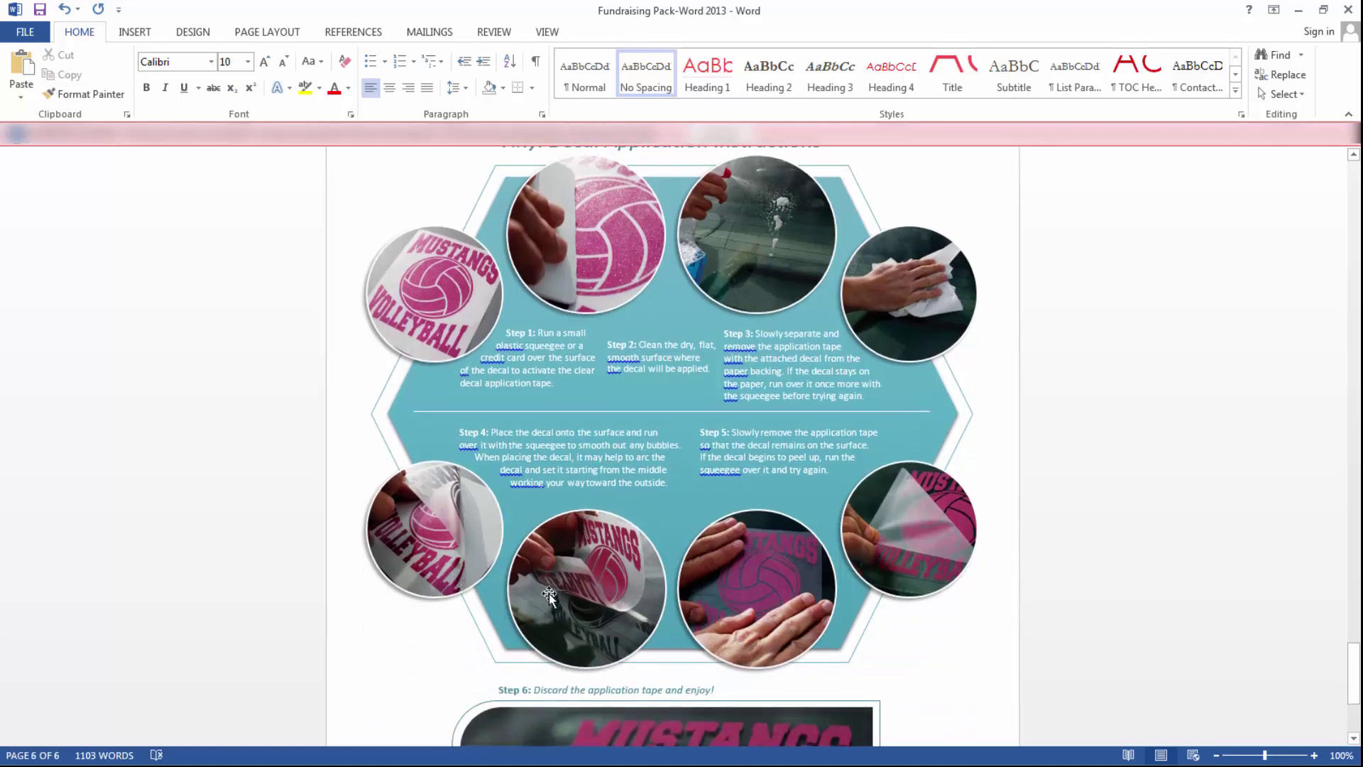
scroll(946, 517, "down", 6)
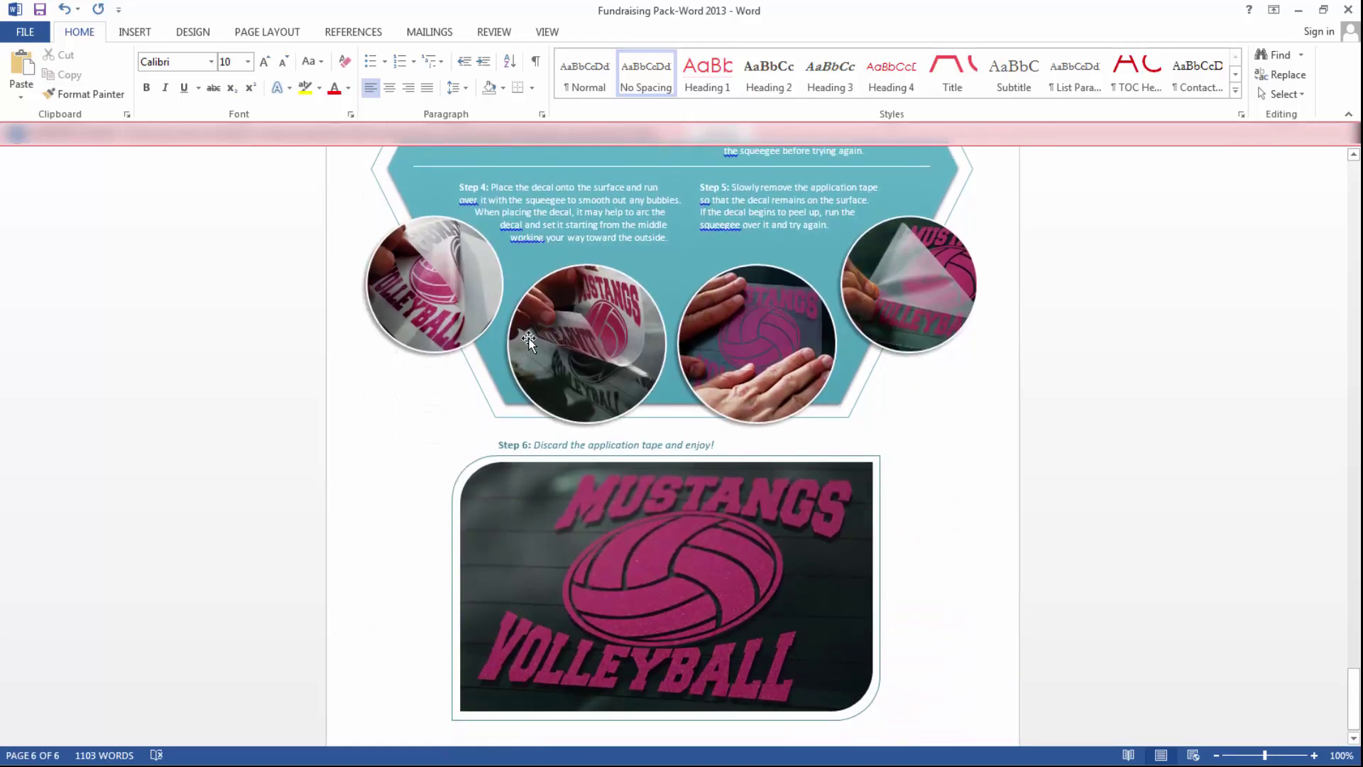
scroll(553, 320, "down", 1)
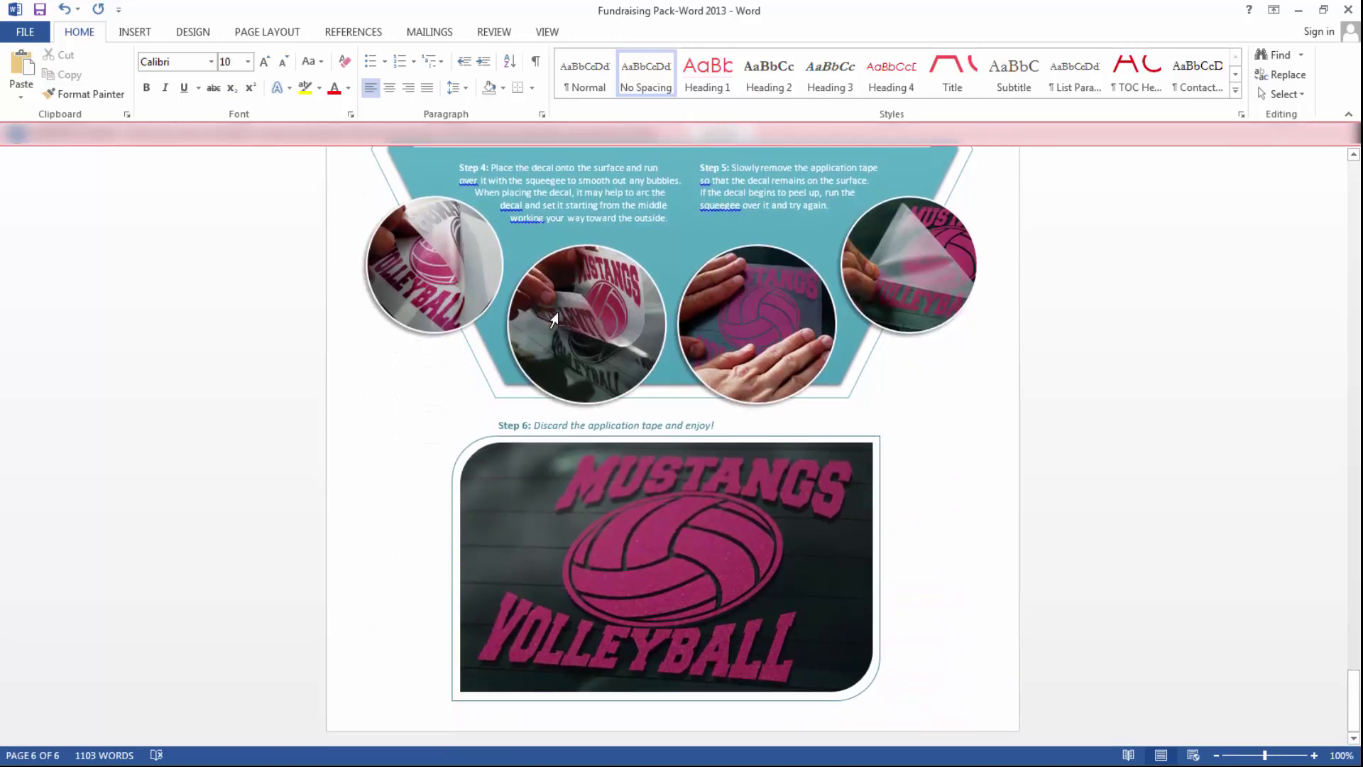
scroll(554, 320, "up", 5)
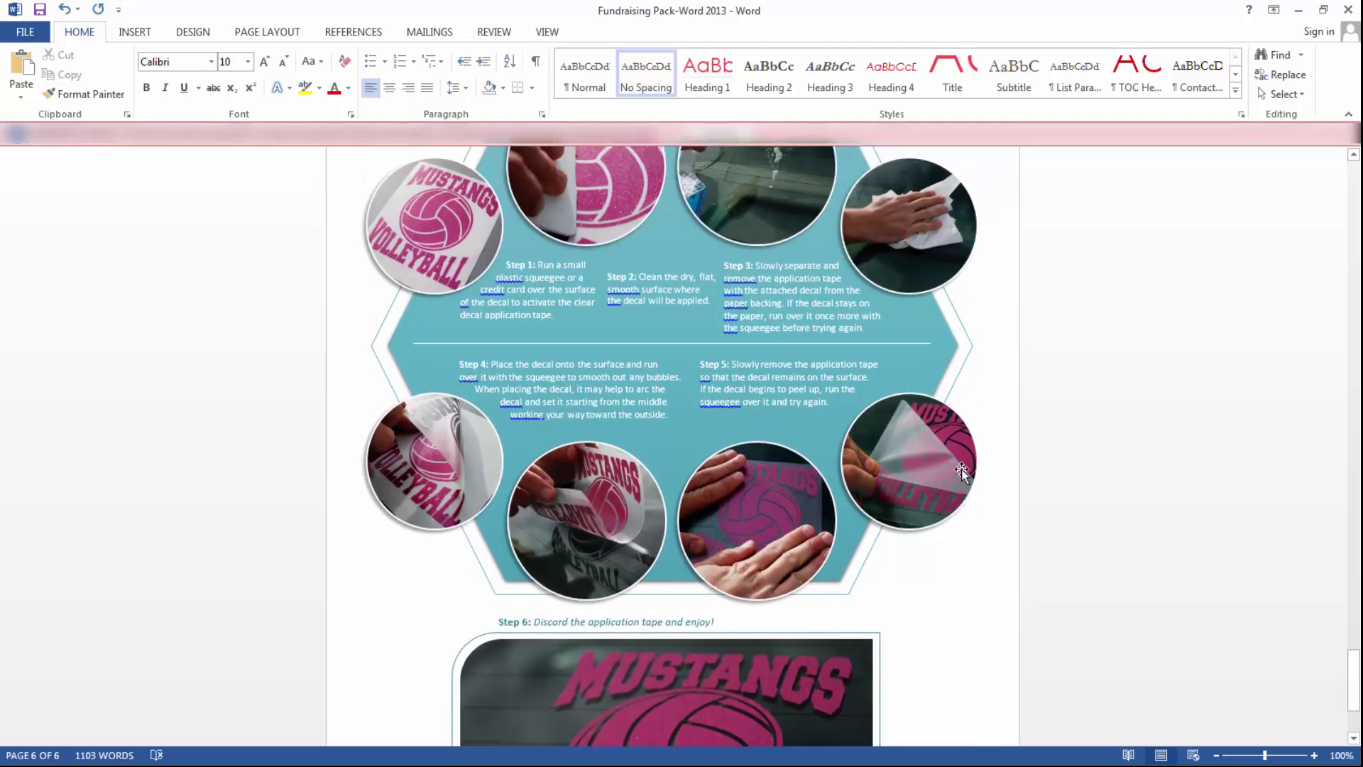
scroll(962, 470, "up", 4)
scroll(690, 373, "down", 3)
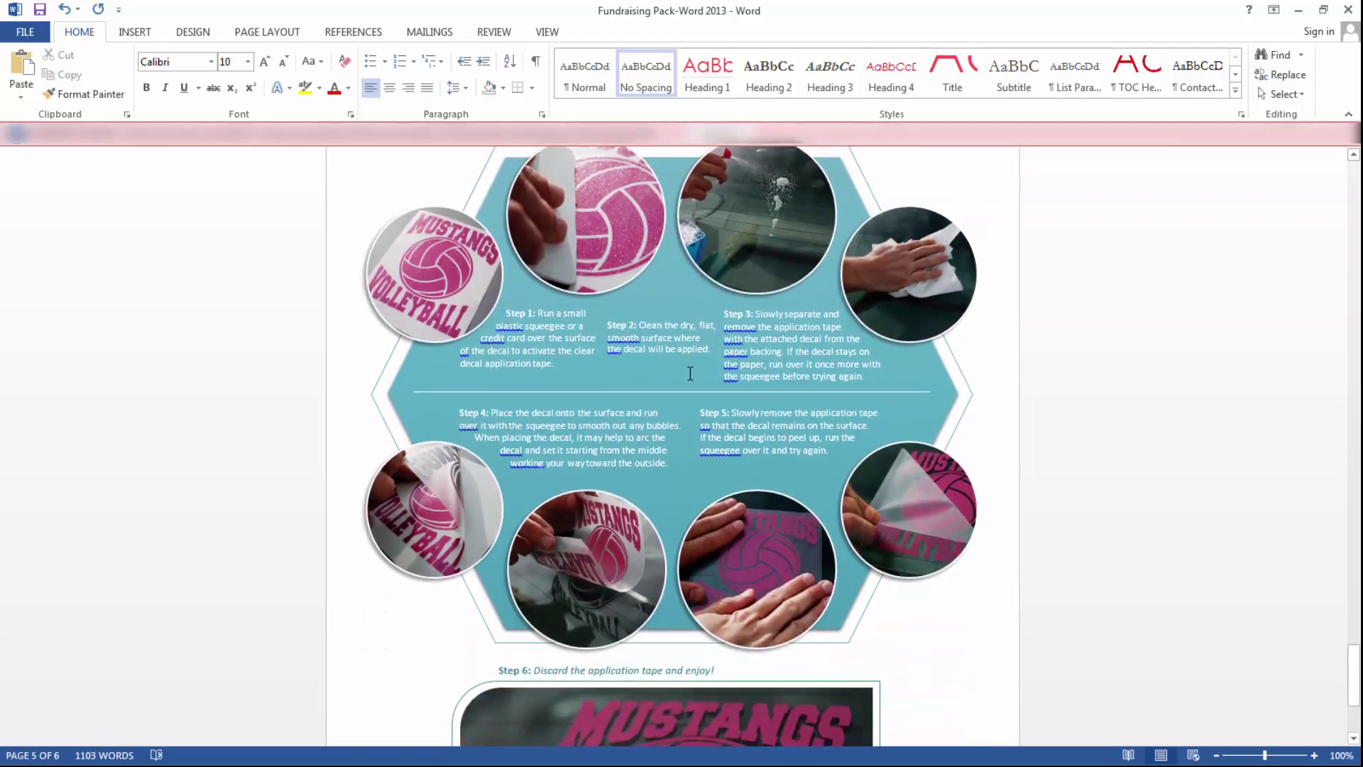
scroll(689, 373, "down", 6)
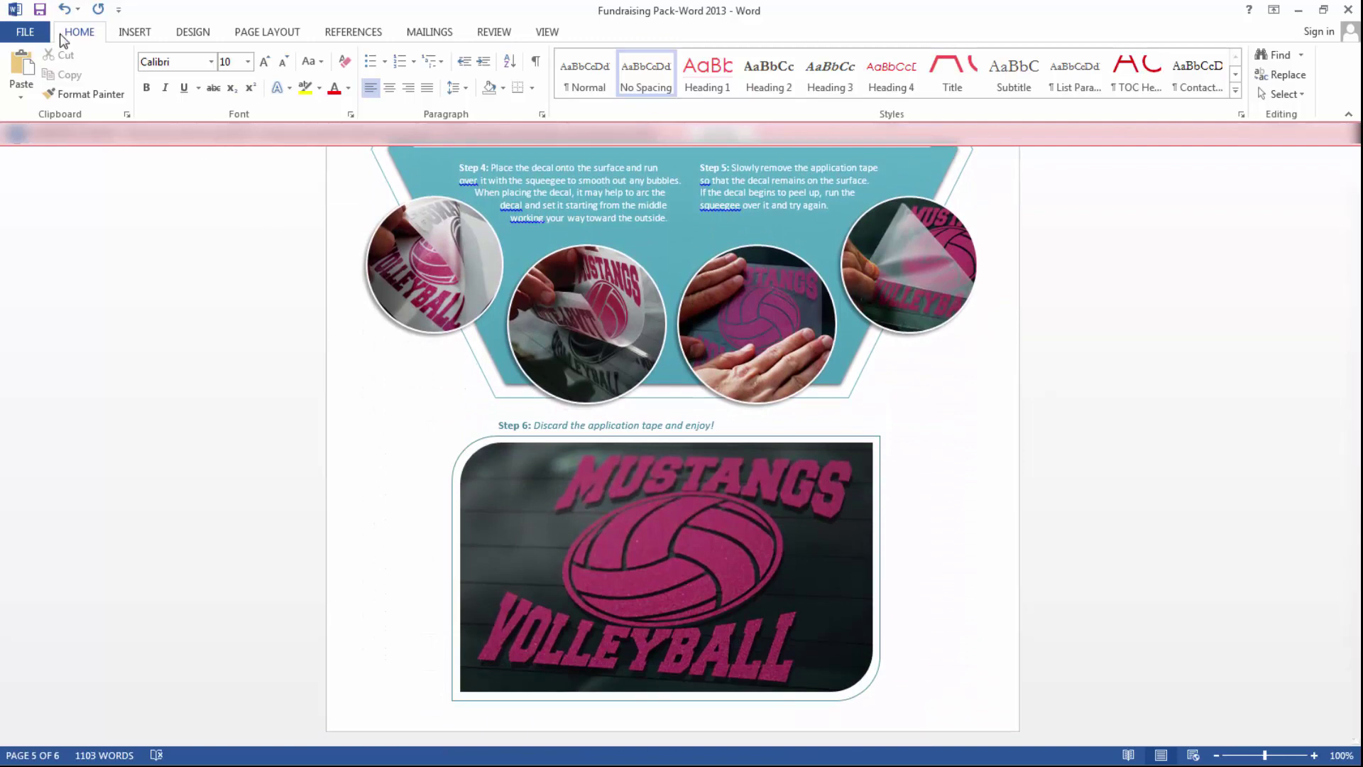
scroll(618, 408, "up", 4)
scroll(618, 409, "up", 5)
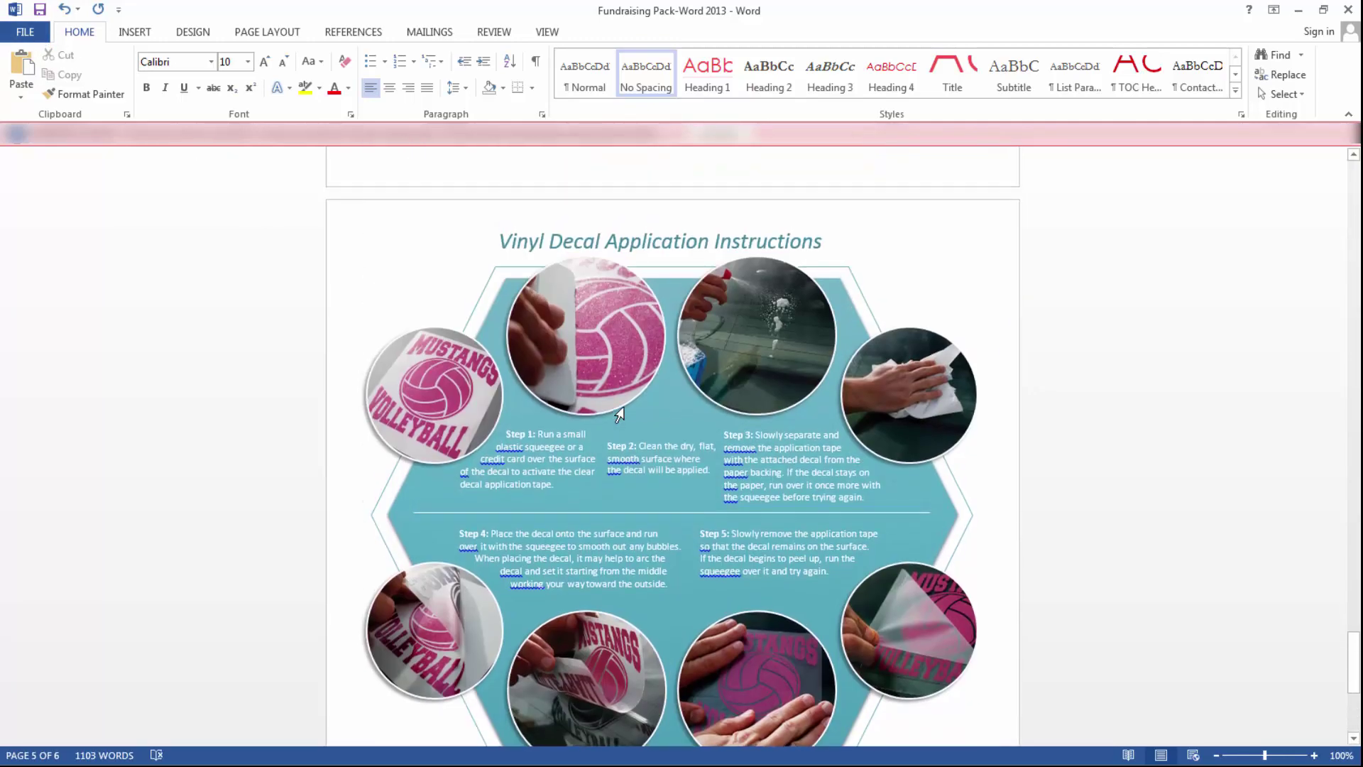
- In Print settings choose Custom Print with page 6, then return to the document without printing
left_click(33, 41)
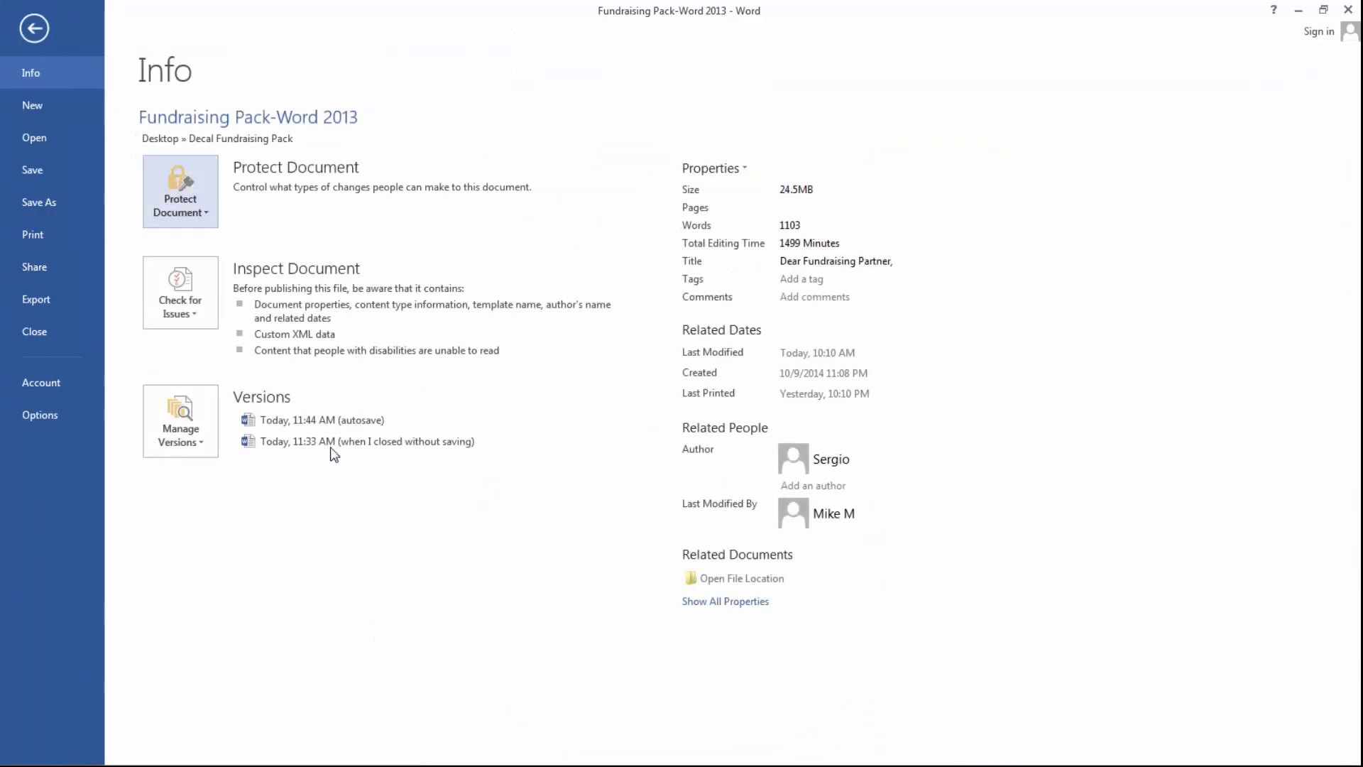
left_click(51, 240)
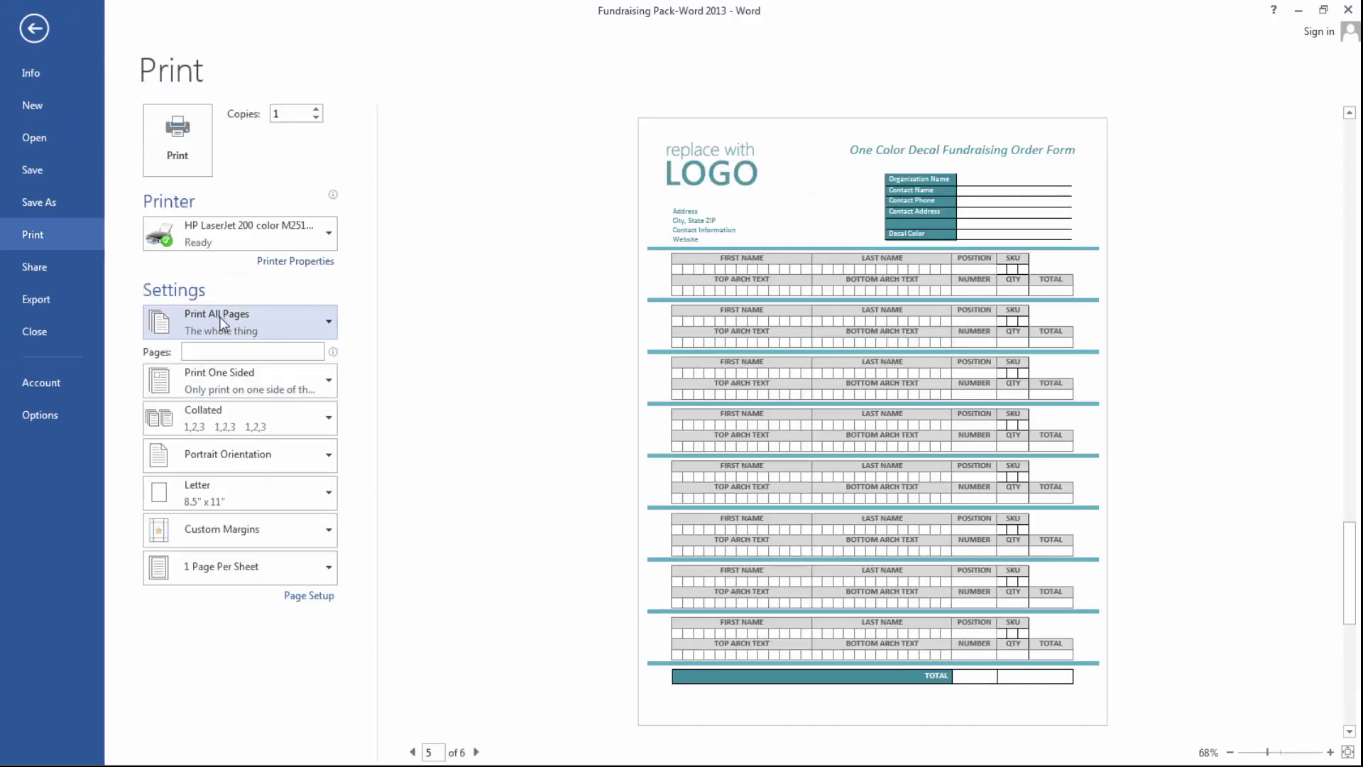
left_click(326, 336)
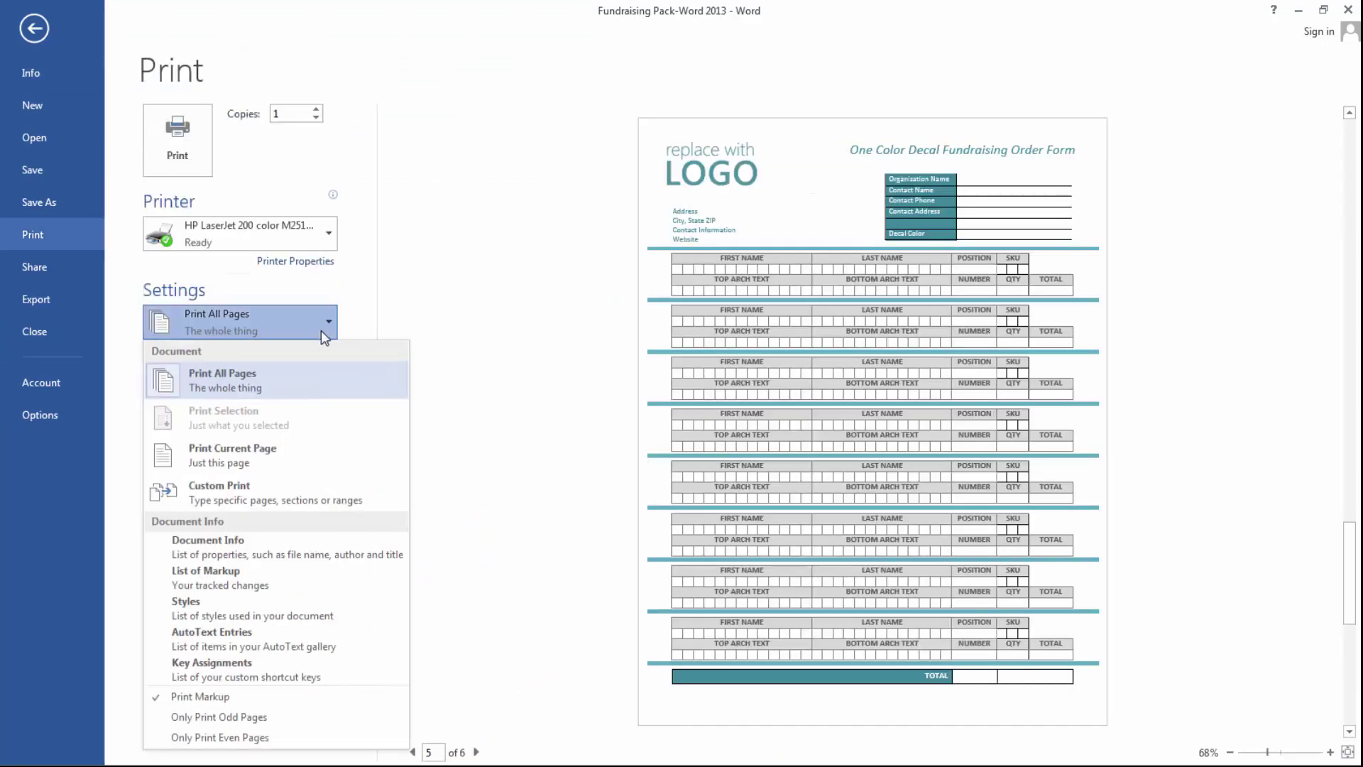
left_click(295, 467)
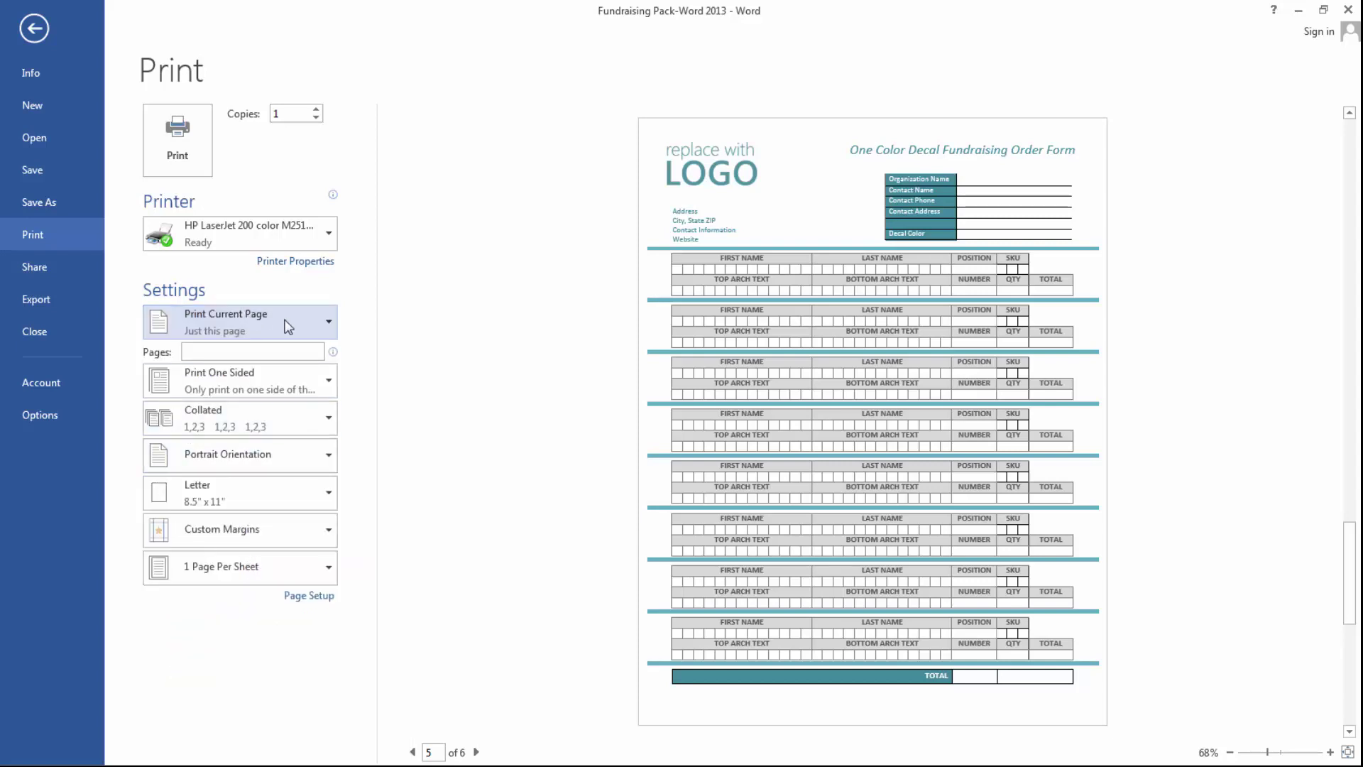
left_click(291, 326)
left_click(283, 493)
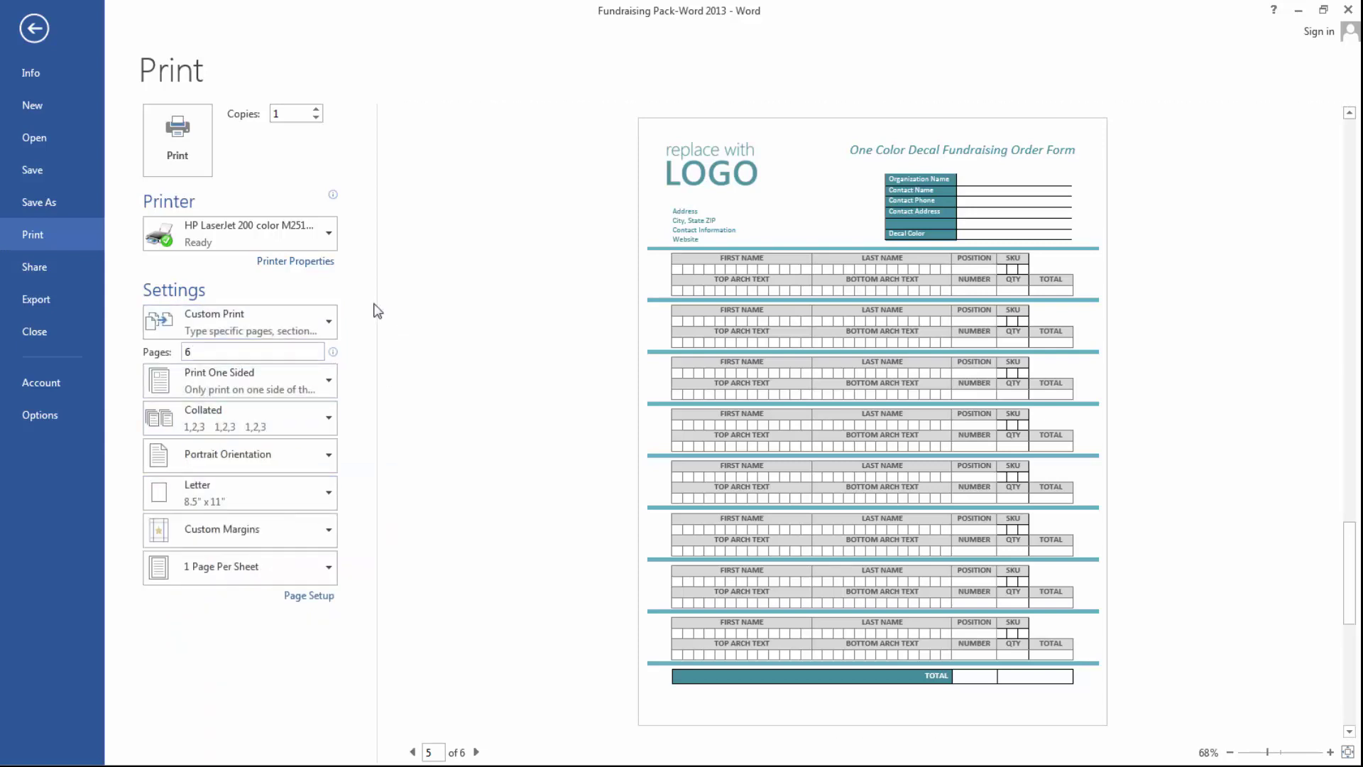
double_click(310, 355)
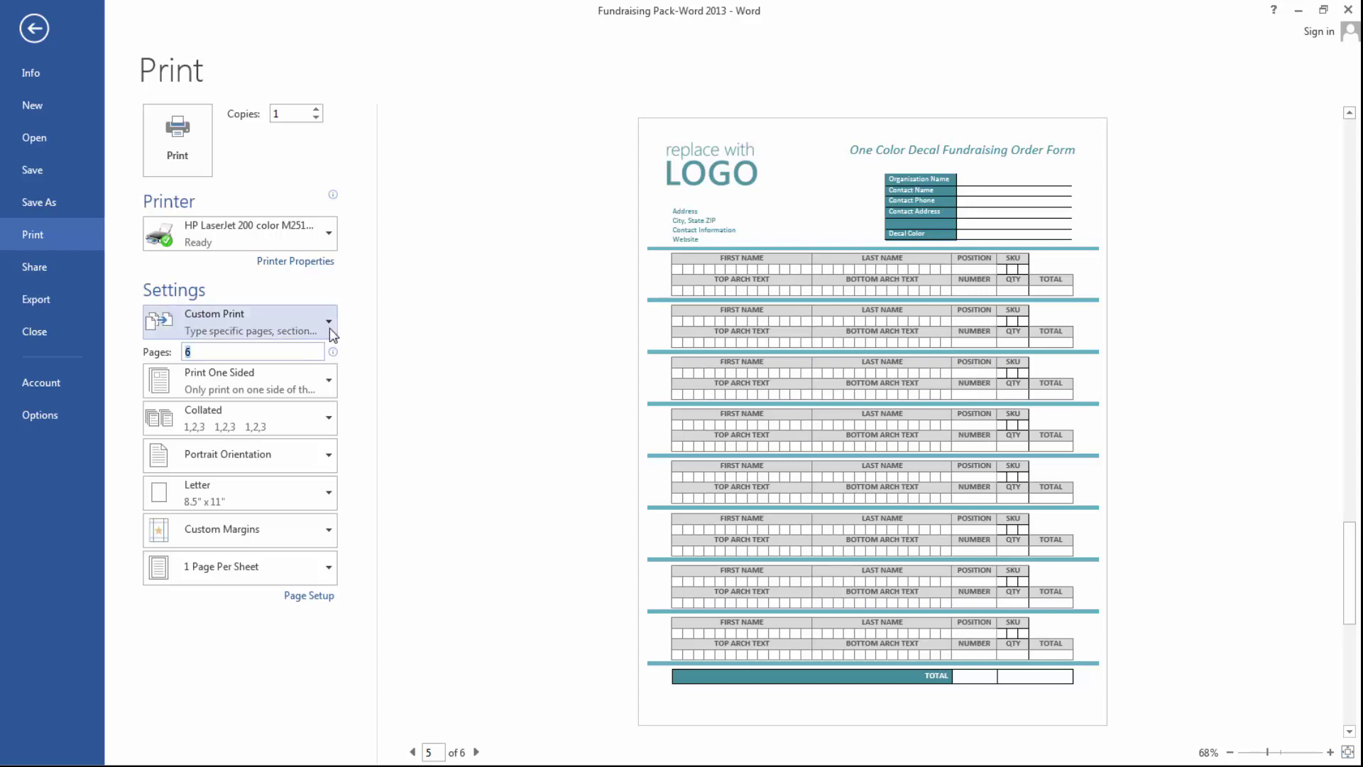
key("Escape")
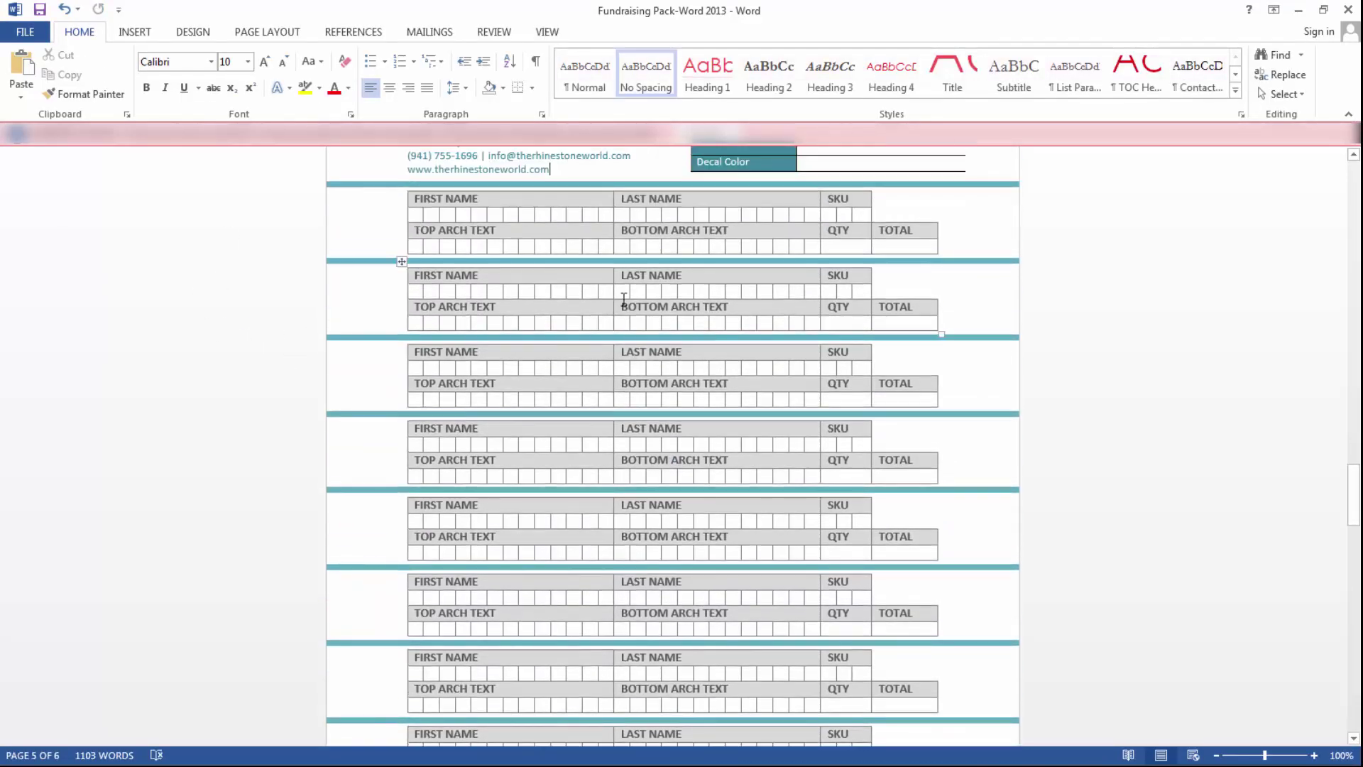
scroll(1067, 448, "down", 15)
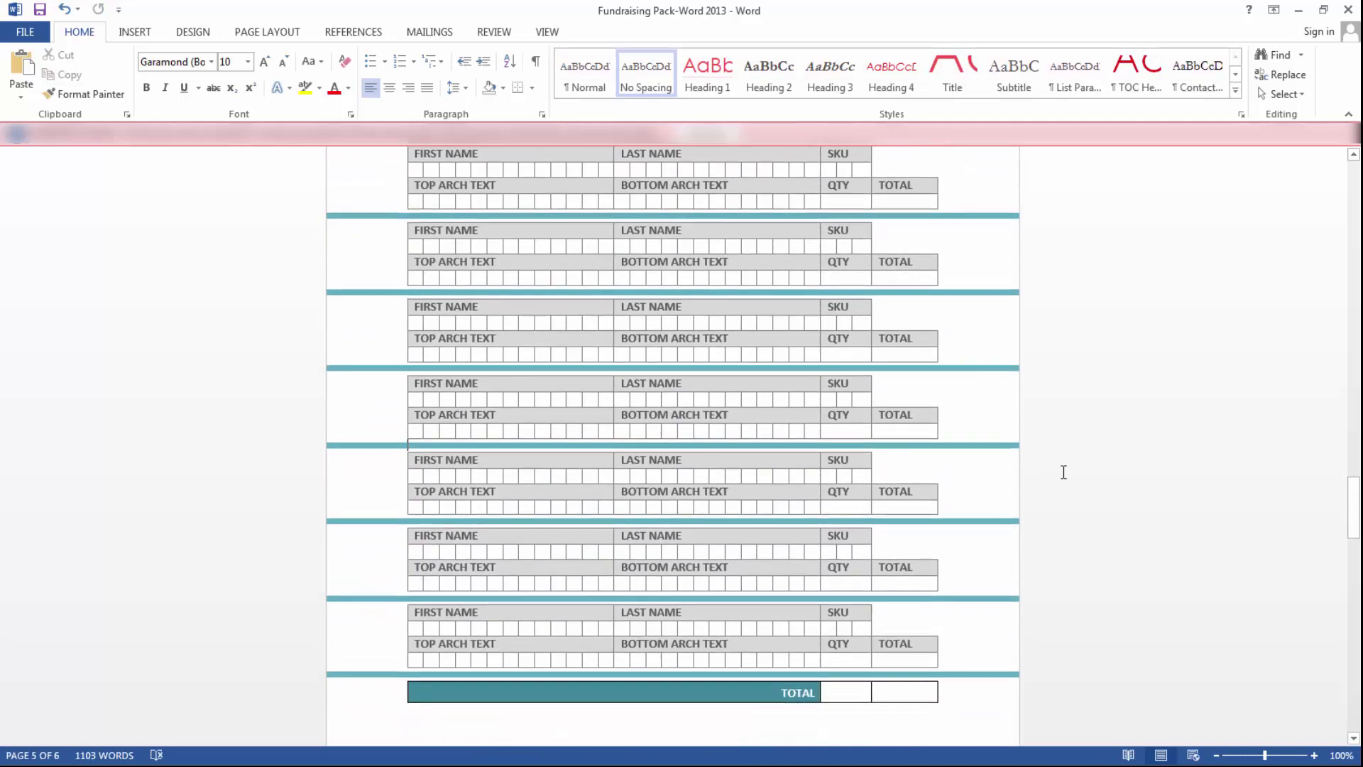
scroll(1023, 497, "down", 10)
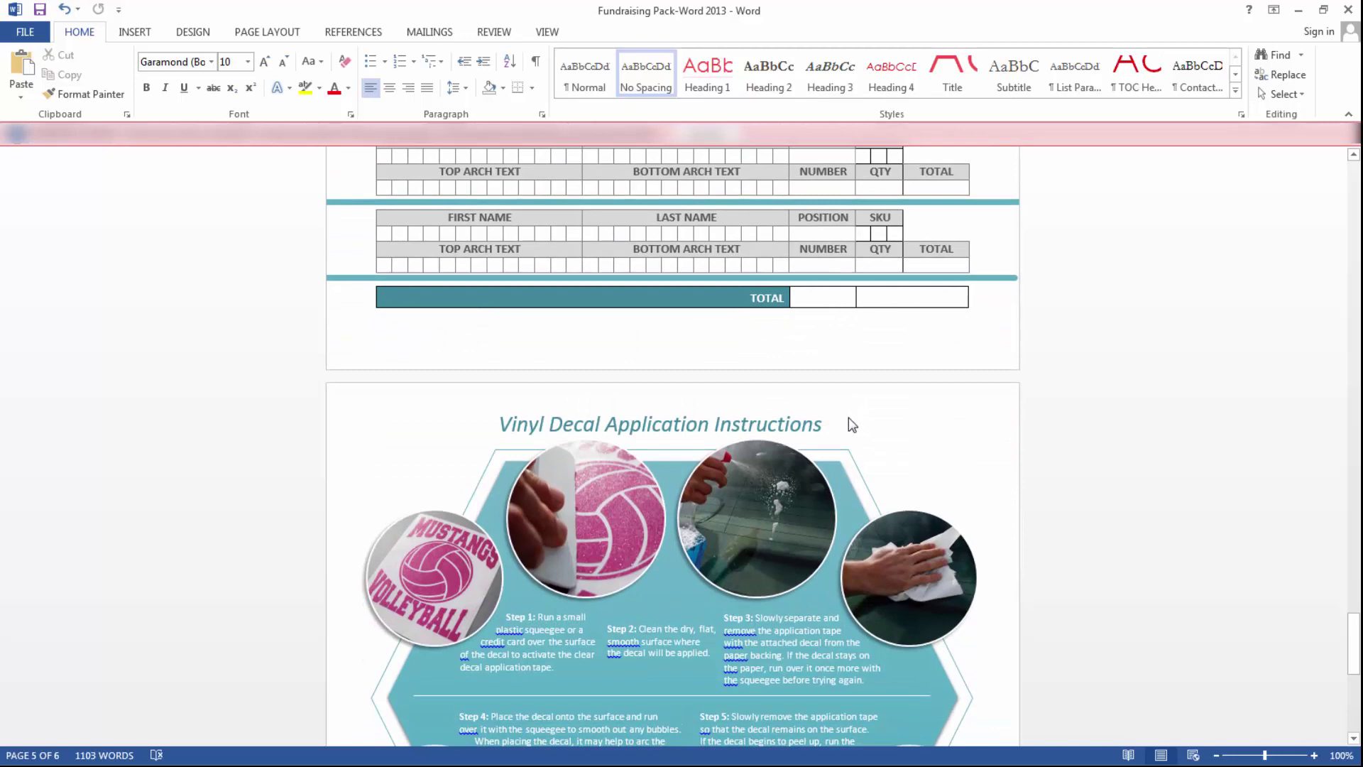
scroll(845, 417, "down", 2)
scroll(835, 415, "up", 7)
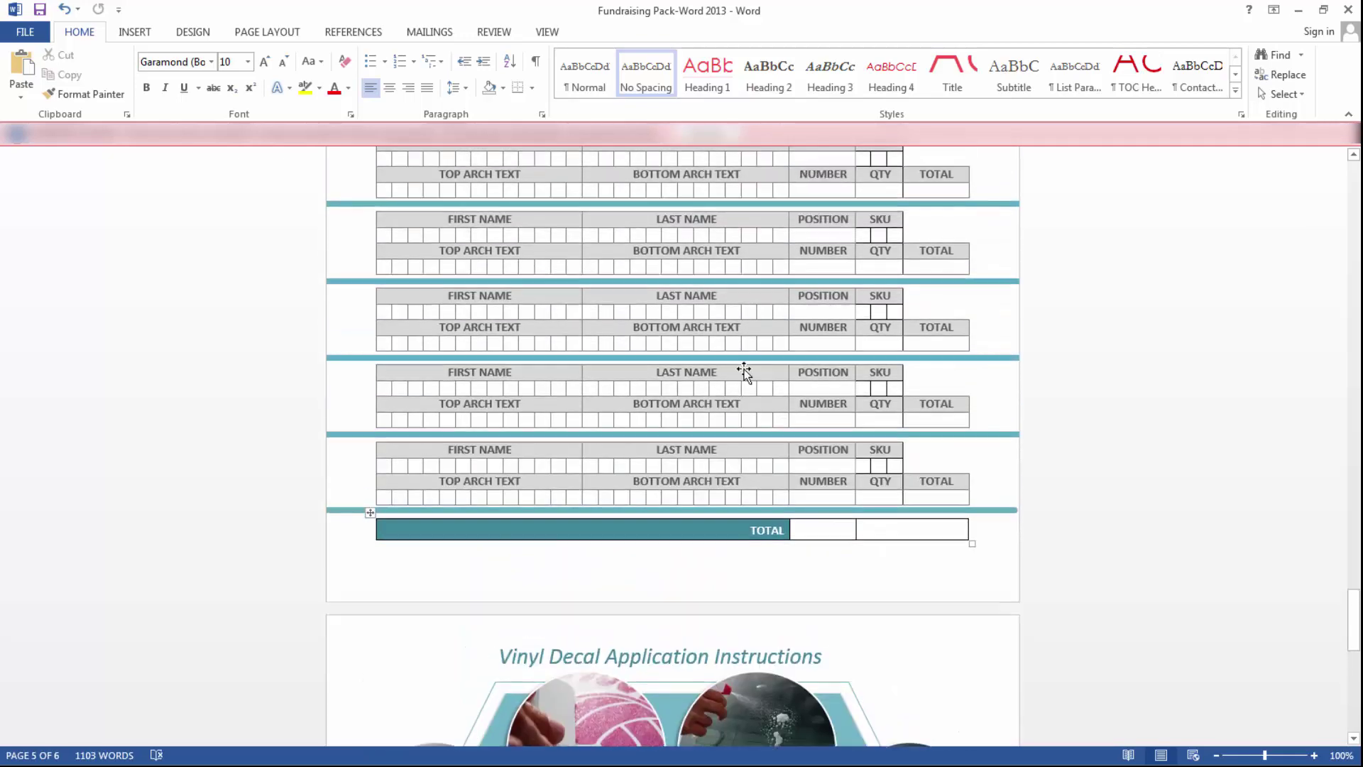
scroll(870, 538, "up", 1)
scroll(845, 545, "down", 2)
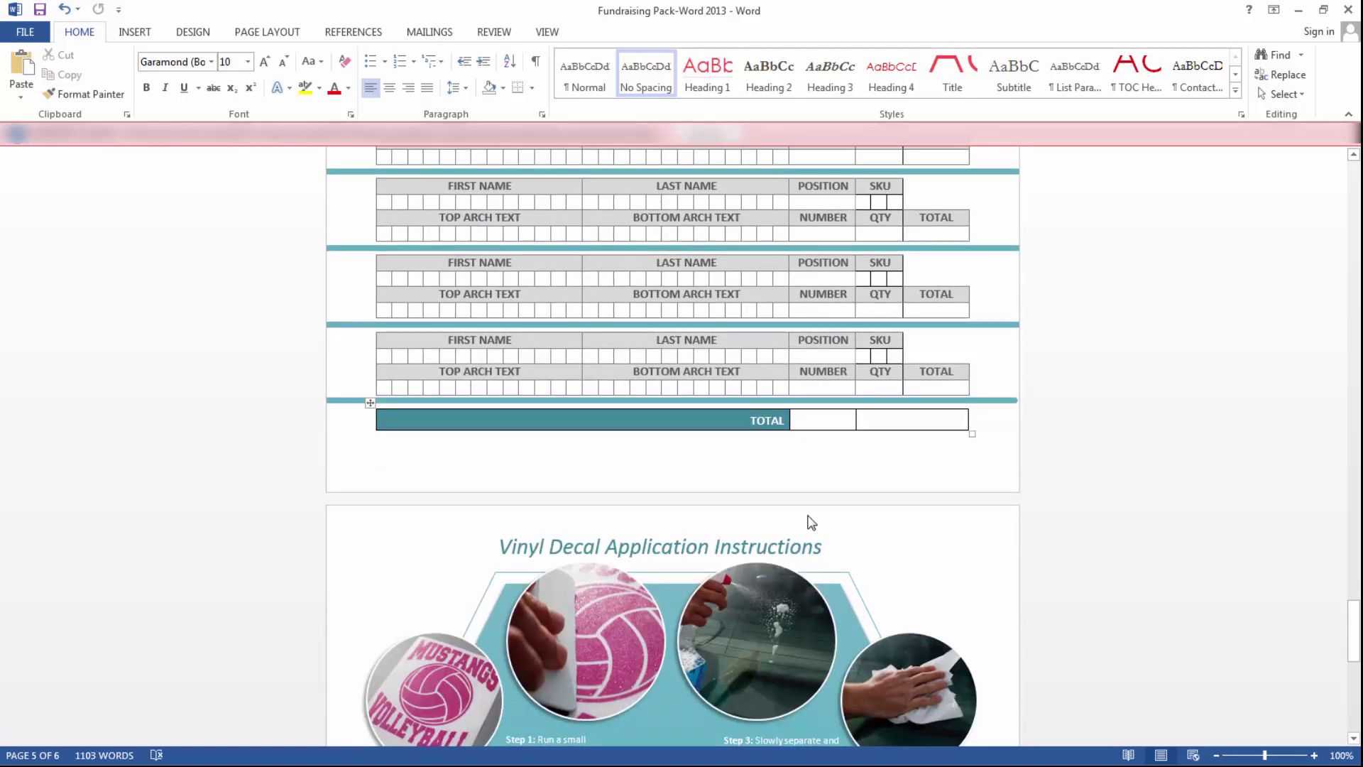
scroll(1053, 427, "up", 10)
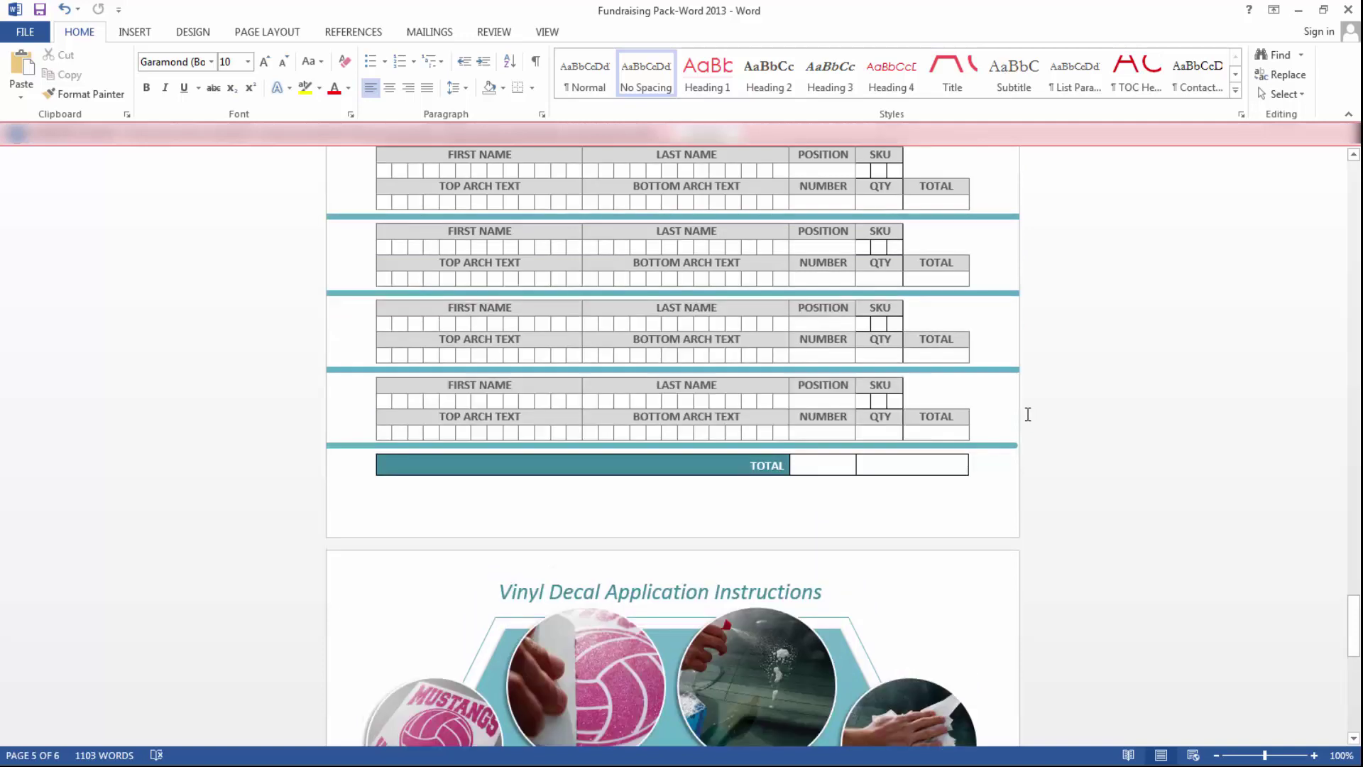
scroll(1011, 413, "up", 2)
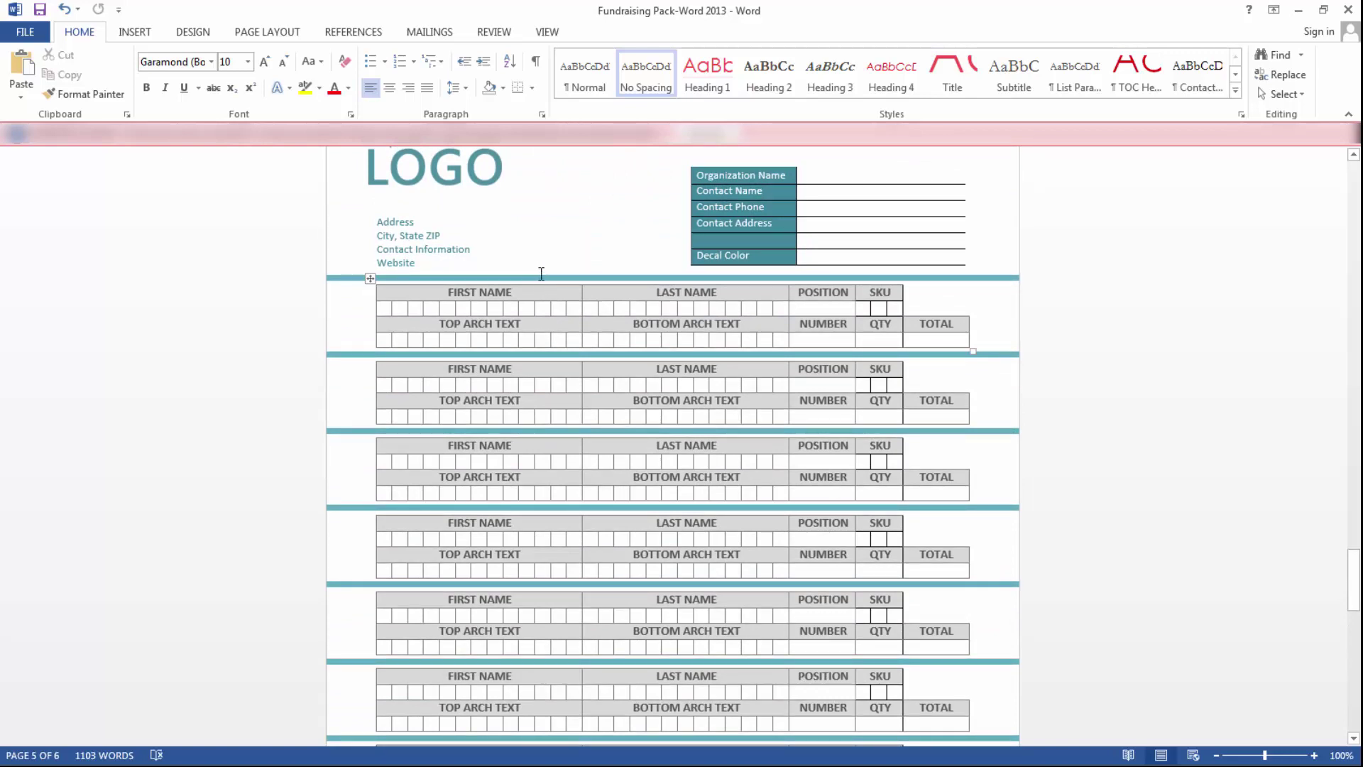
left_click(1122, 404)
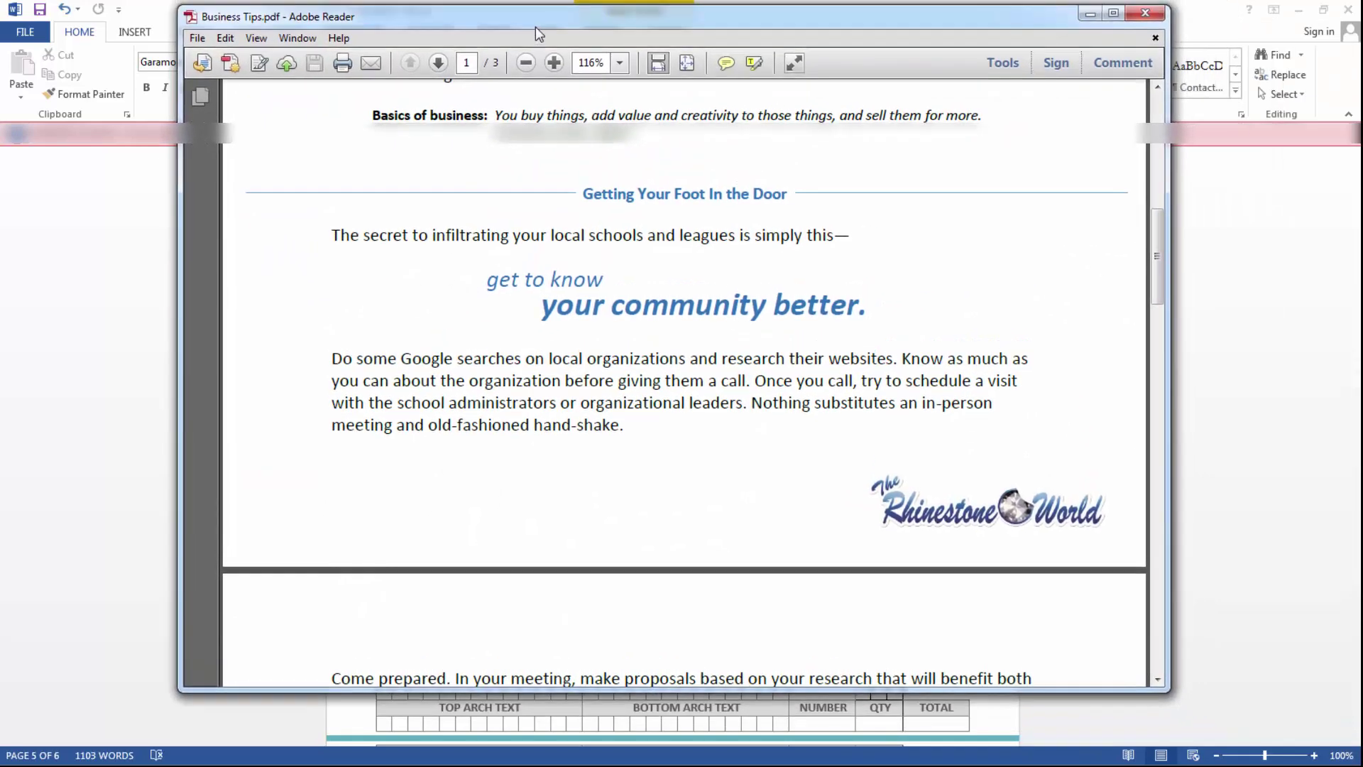
- Open Business Tips.pdf in Adobe Reader, maximize the window and read the first page
double_click(536, 27)
scroll(1008, 454, "up", 3)
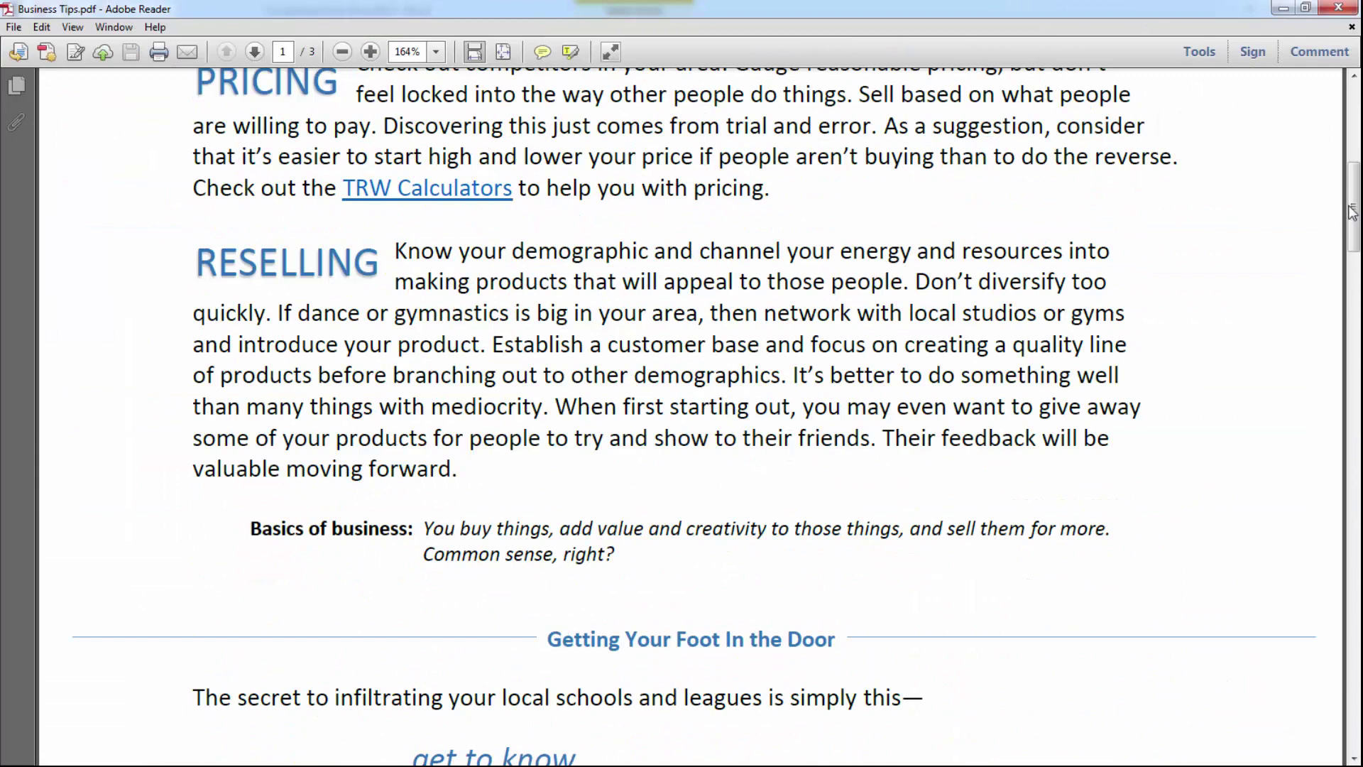
left_click_drag(1353, 209, 1357, 117)
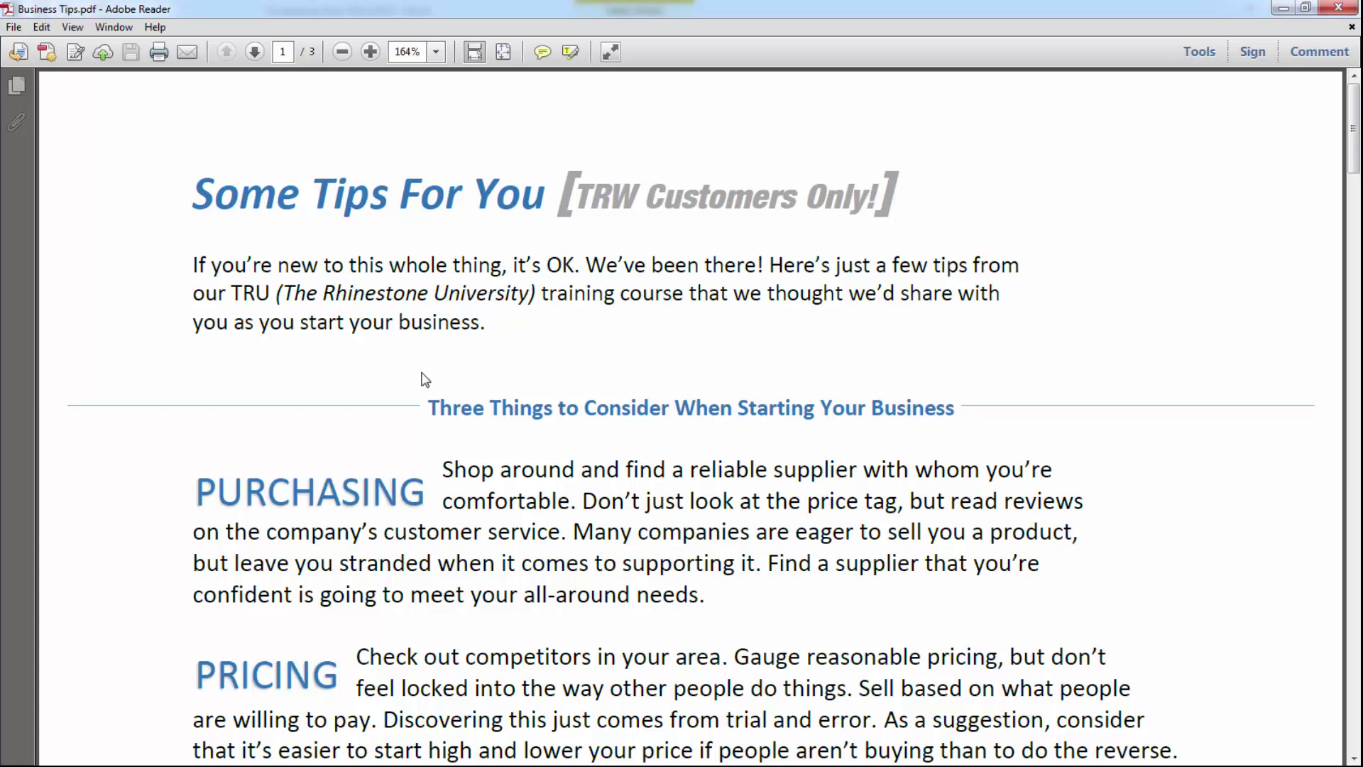
scroll(419, 369, "down", 3)
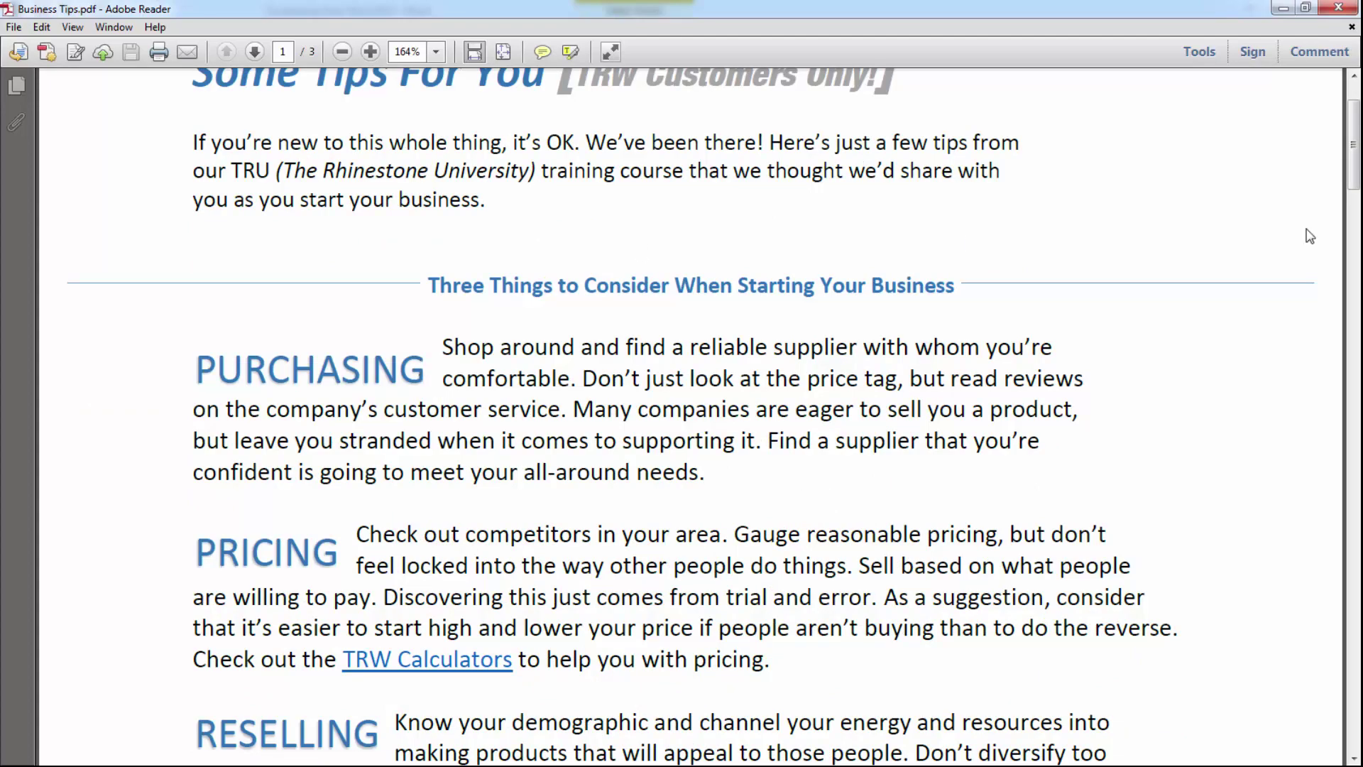
left_click_drag(1353, 191, 1332, 488)
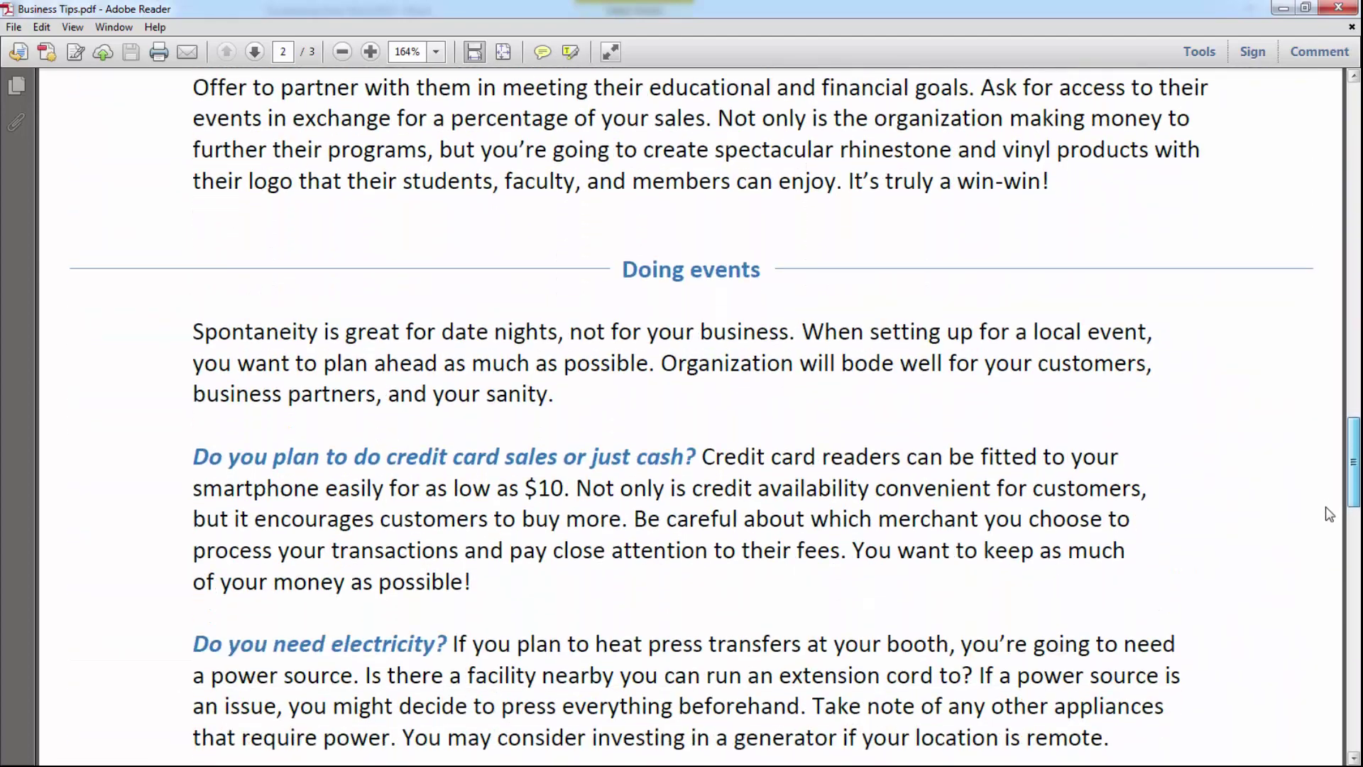
scroll(1200, 460, "up", 1)
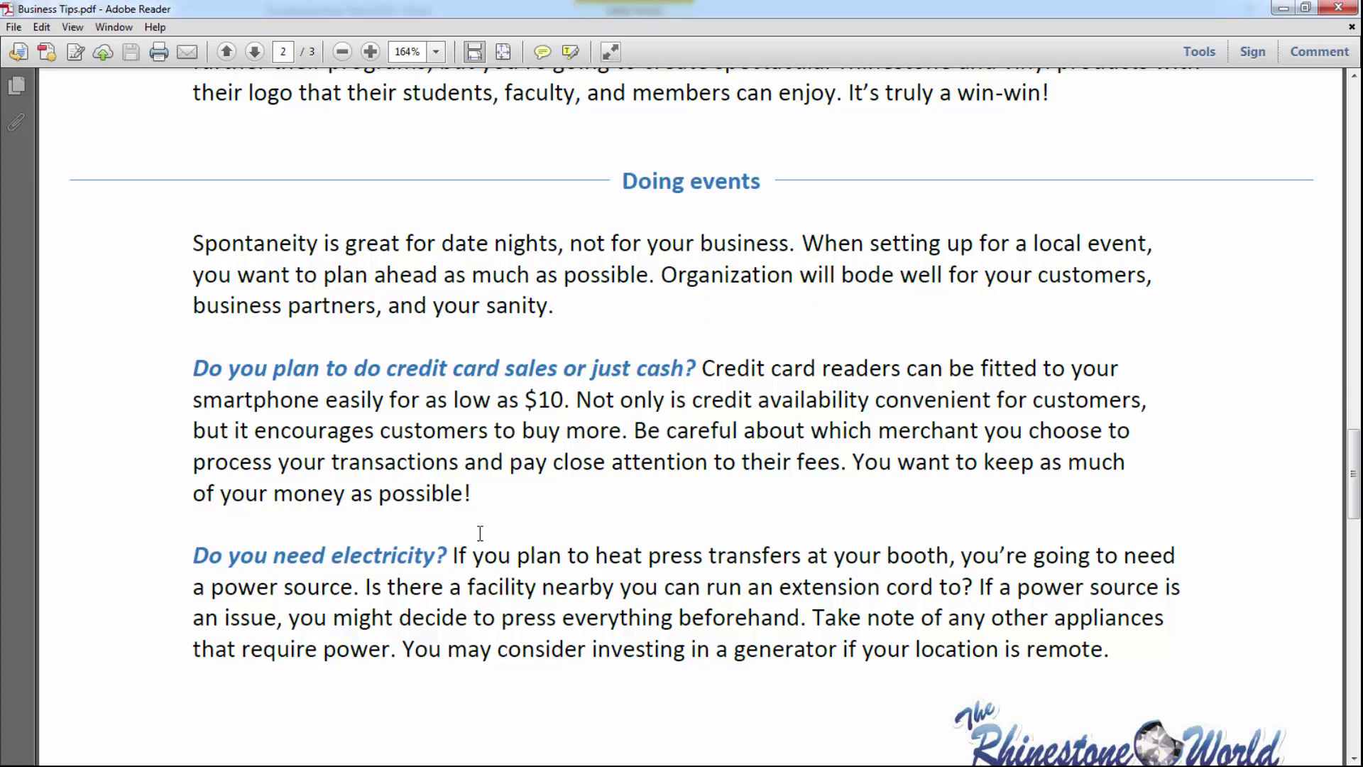
- Scroll through the remaining pages to the final 'Plan, Plan, Plan.' tip
scroll(541, 480, "down", 3)
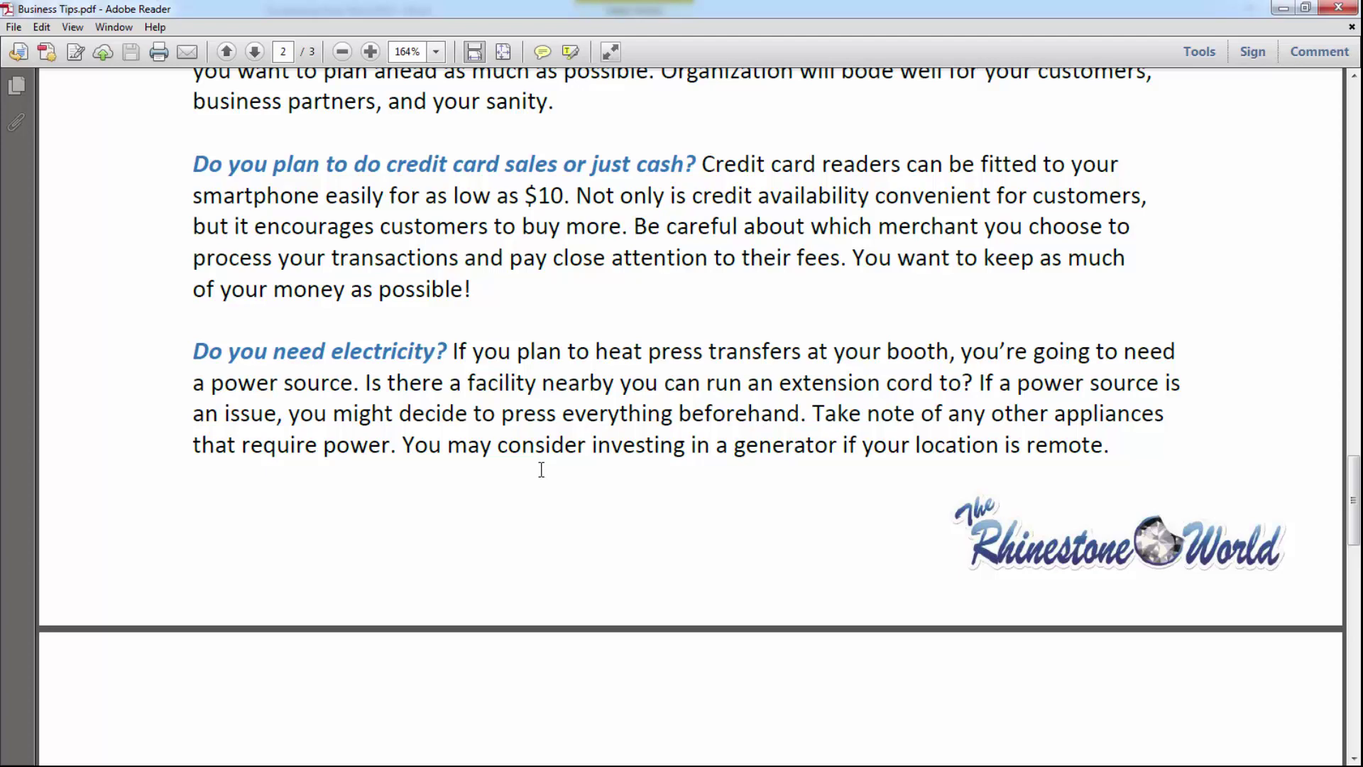
scroll(541, 470, "down", 2)
scroll(546, 447, "down", 3)
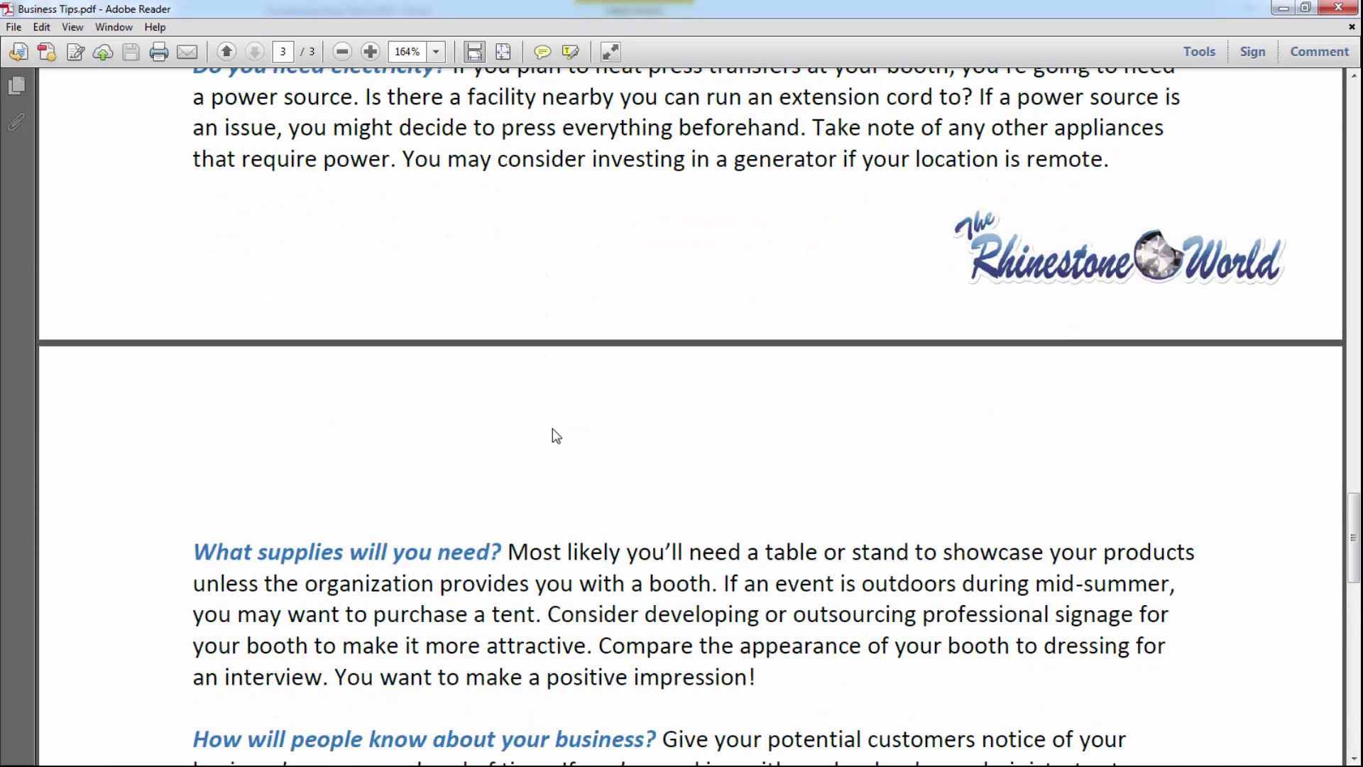
scroll(551, 436, "down", 1)
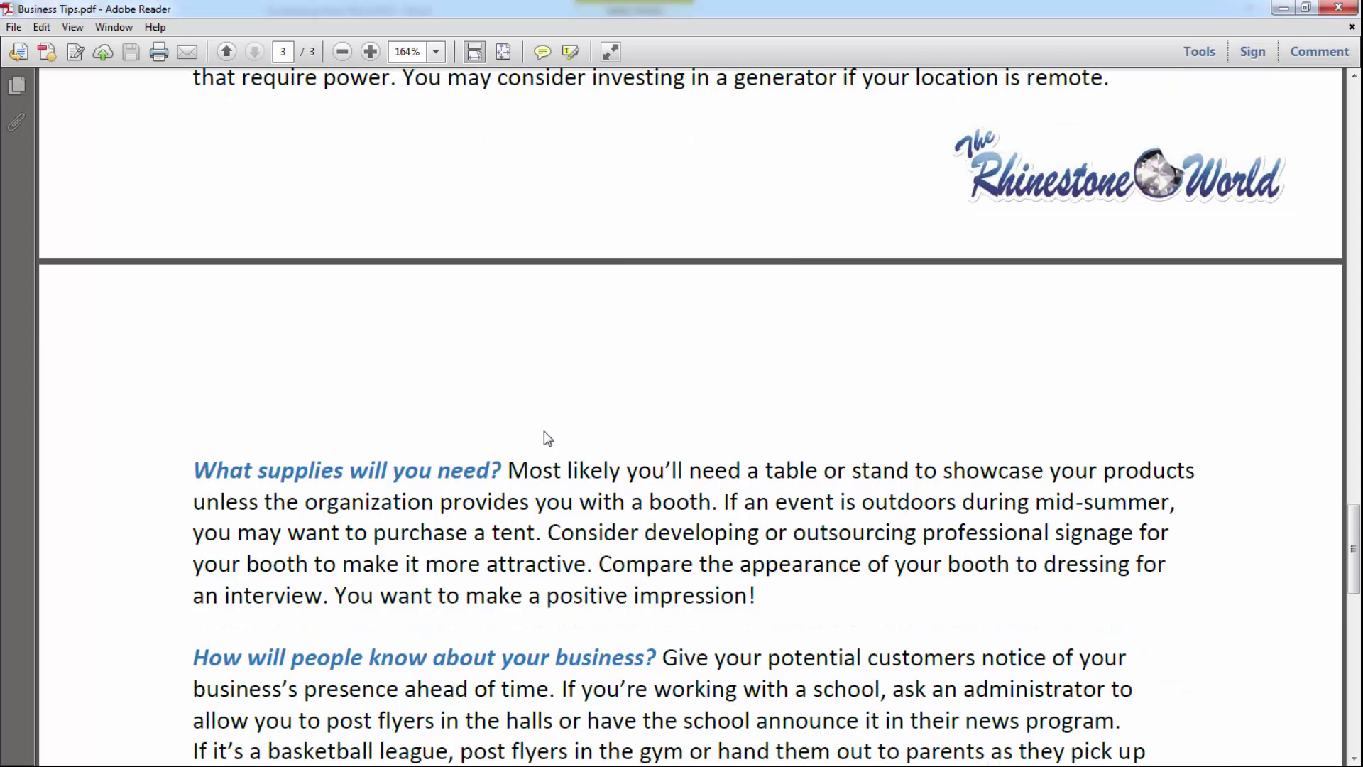
scroll(543, 436, "down", 3)
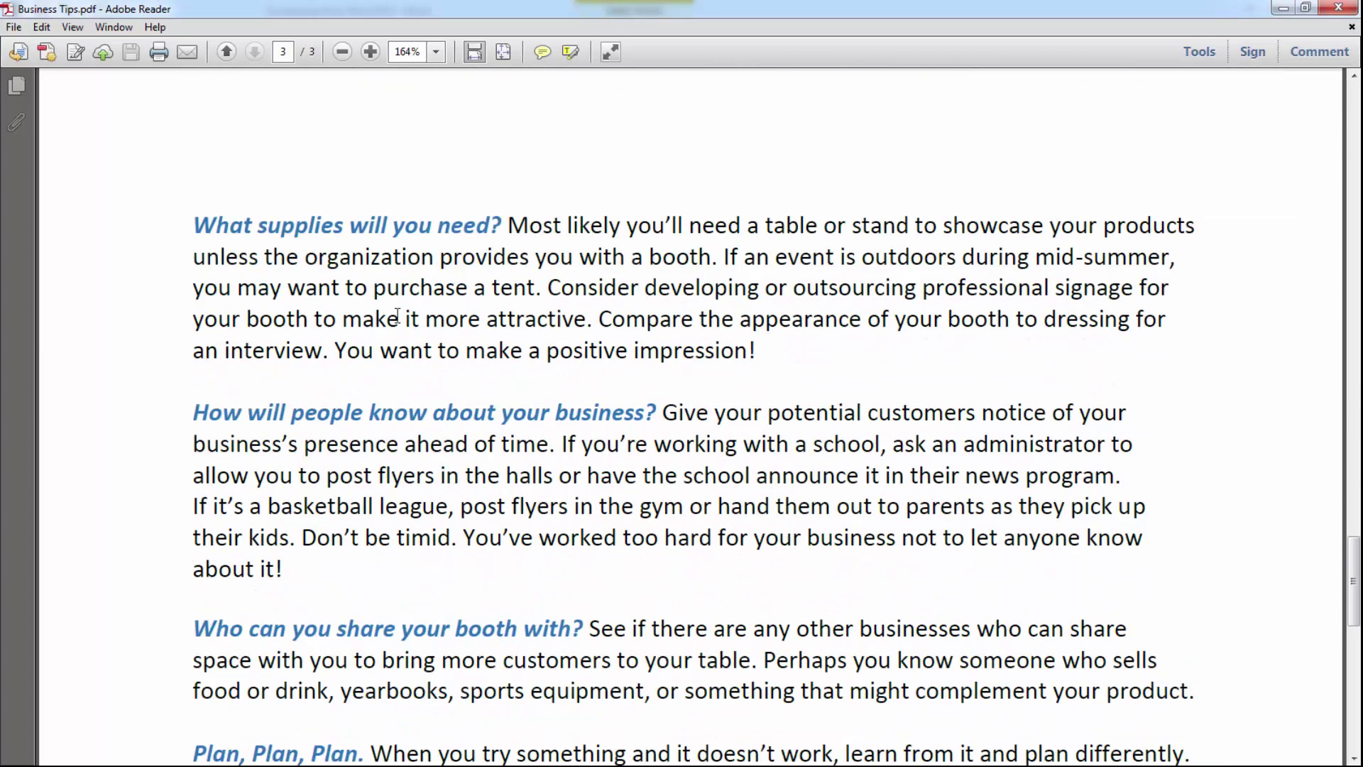
scroll(357, 322, "down", 1)
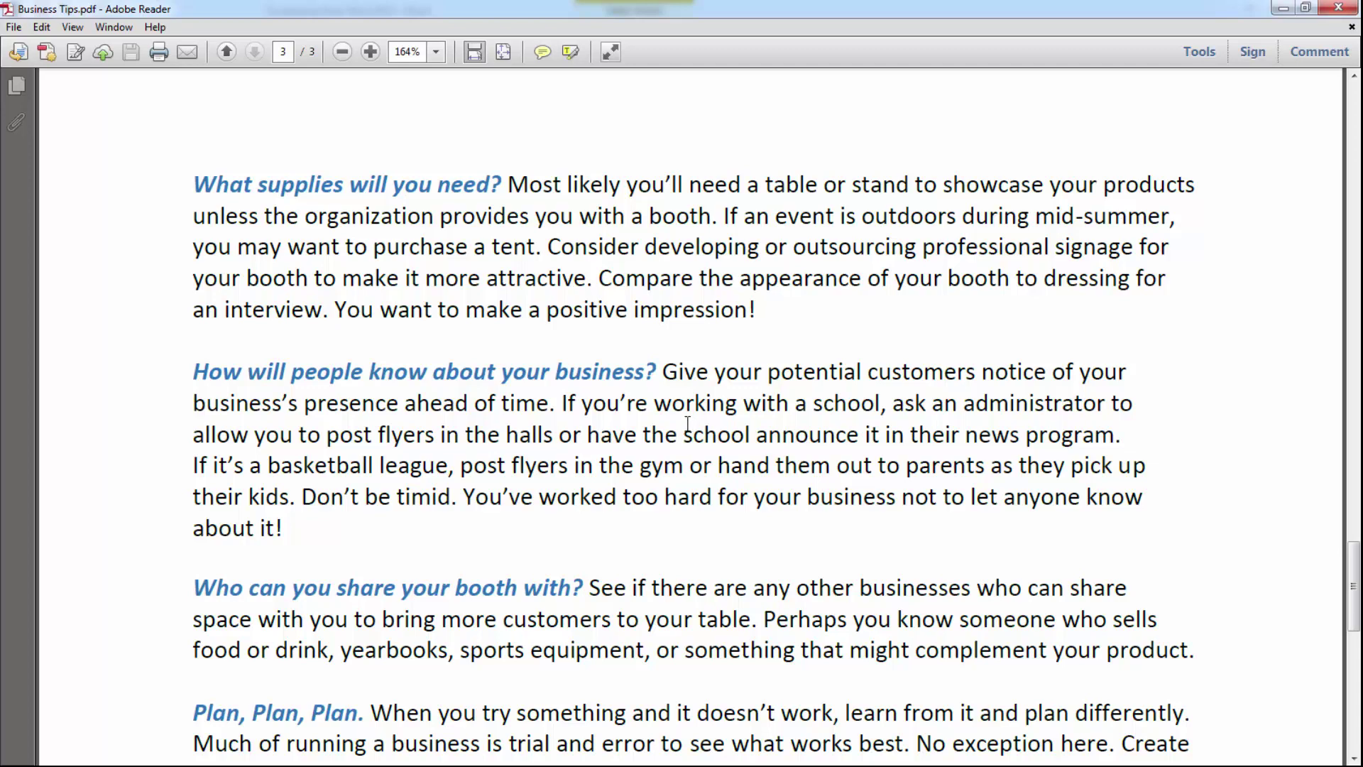
scroll(660, 430, "down", 2)
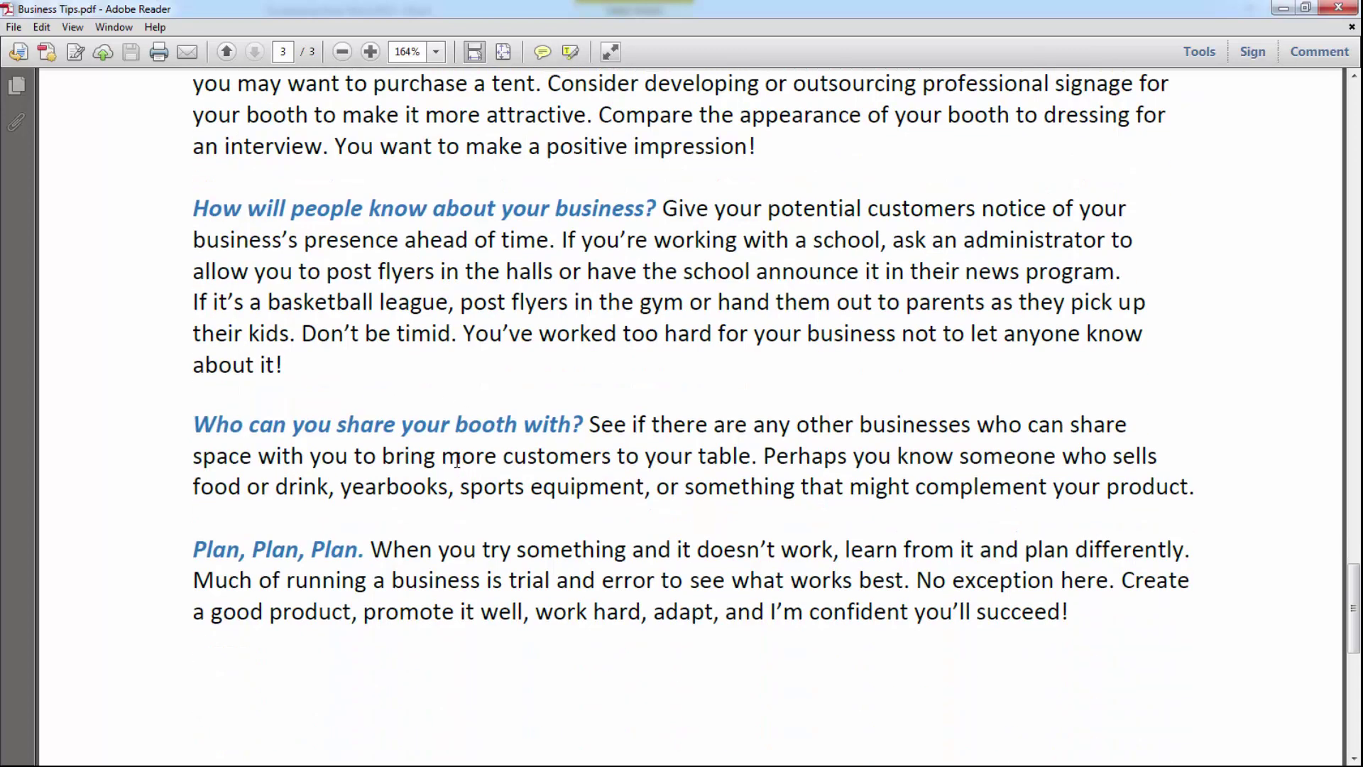
scroll(460, 458, "up", 3)
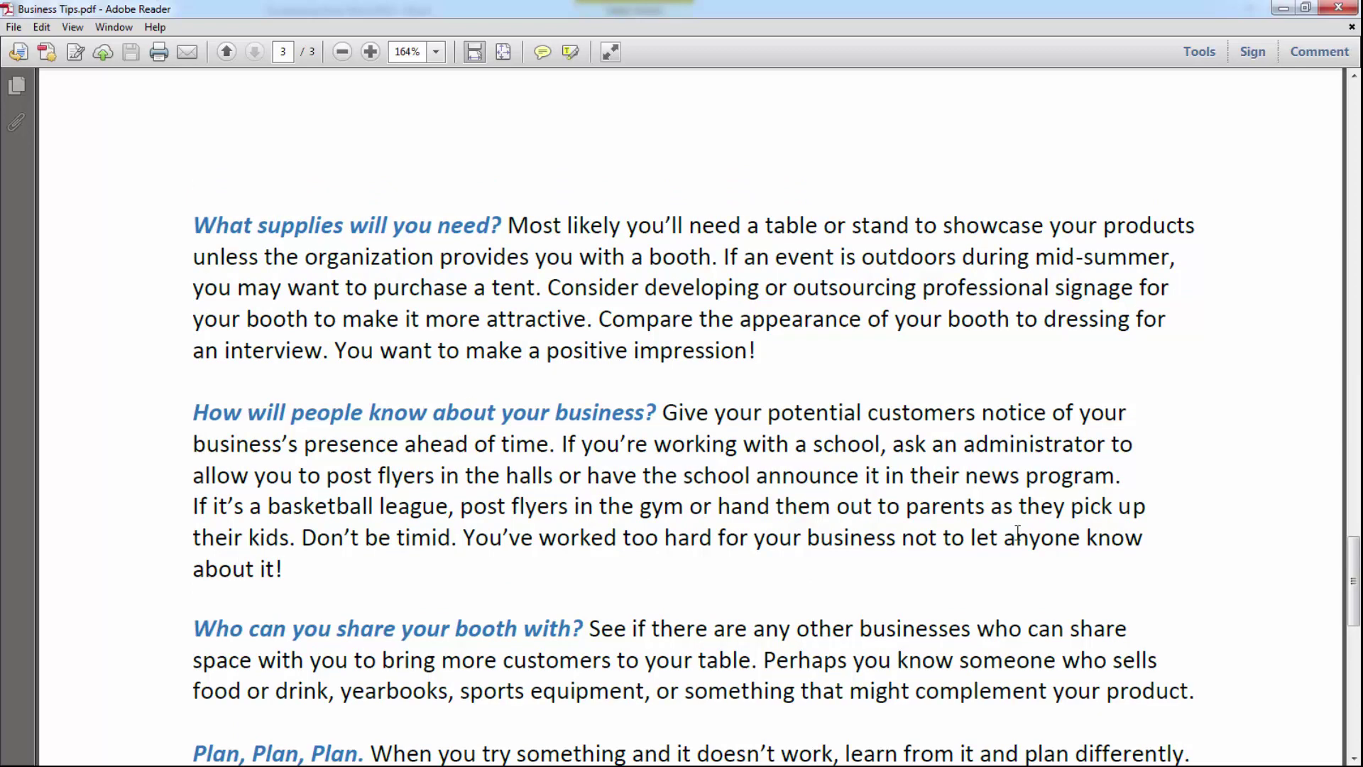
left_click_drag(1353, 571, 1350, 256)
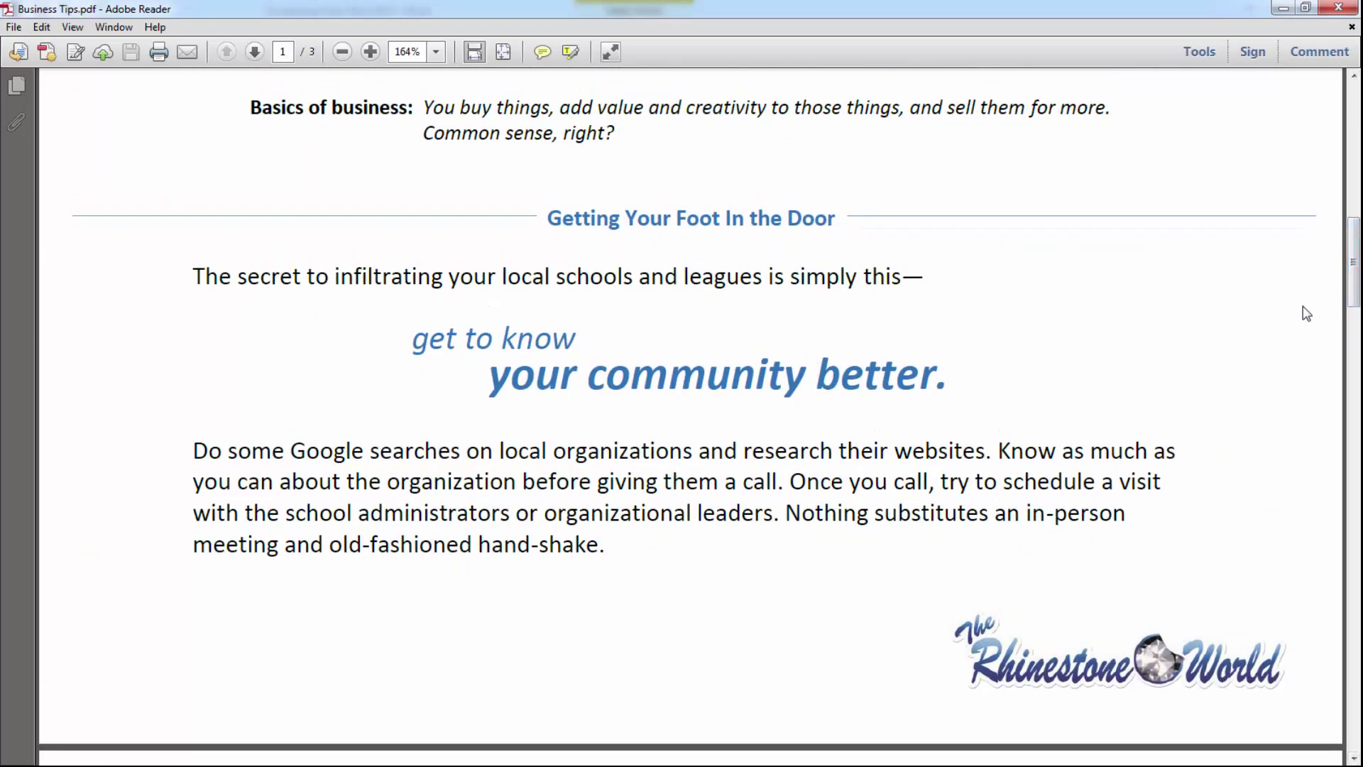